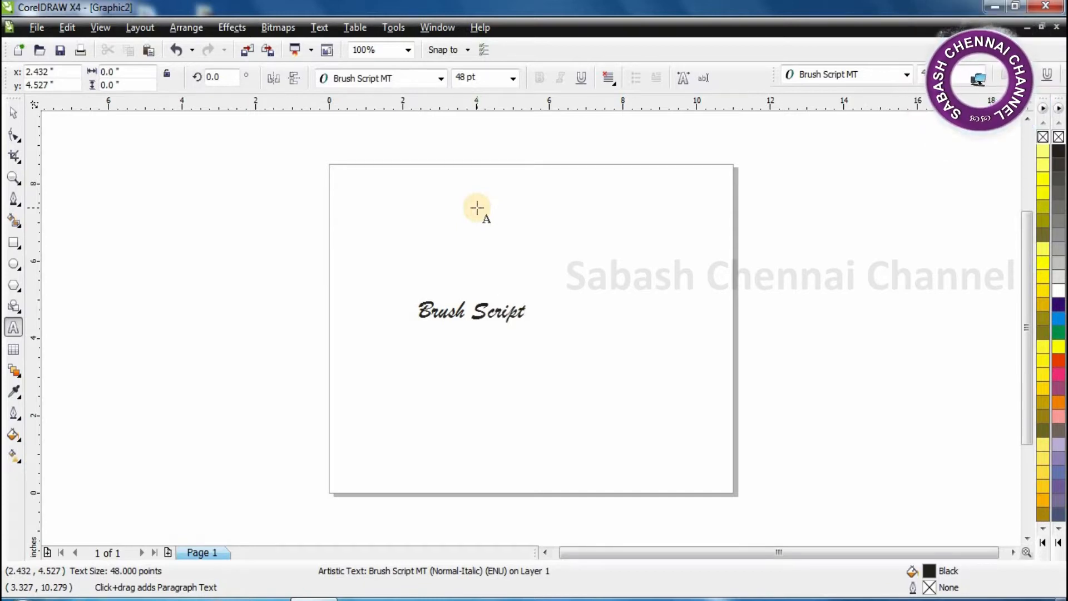
- Enlarge the "Brush Script" text to nearly the full page width, about 10.5 inches wide
{"action": "left_click", "coordinate": [11, 117]}
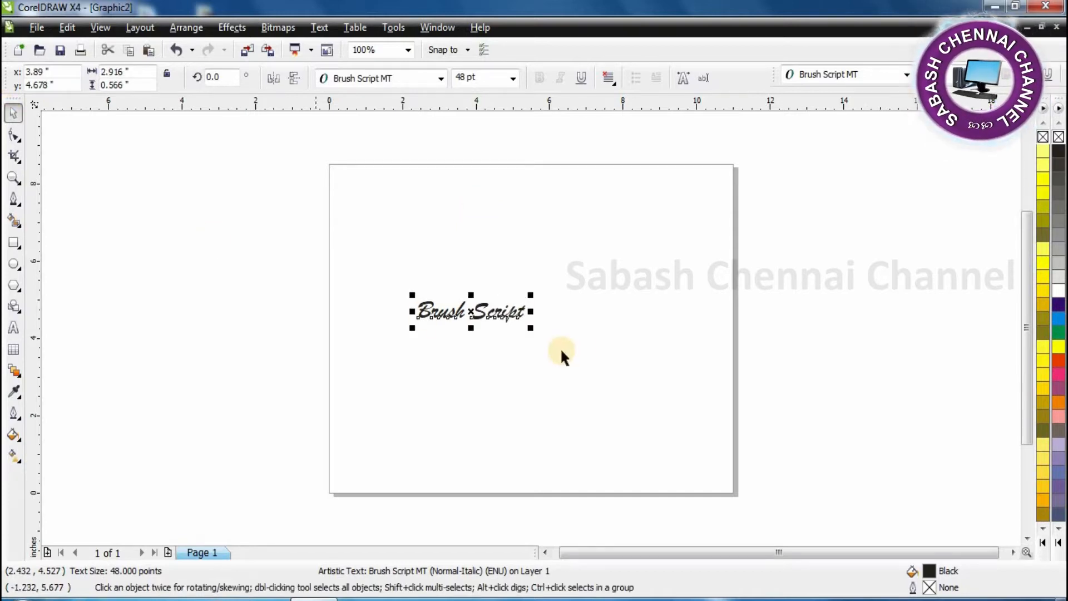
{"action": "mouse_move", "coordinate": [532, 293]}
{"action": "left_mouse_down"}
{"action": "mouse_move", "coordinate": [584, 255]}
{"action": "mouse_move", "coordinate": [732, 200]}
{"action": "left_mouse_up"}
{"action": "left_click_drag", "start_coordinate": [412, 326], "coordinate": [331, 374]}
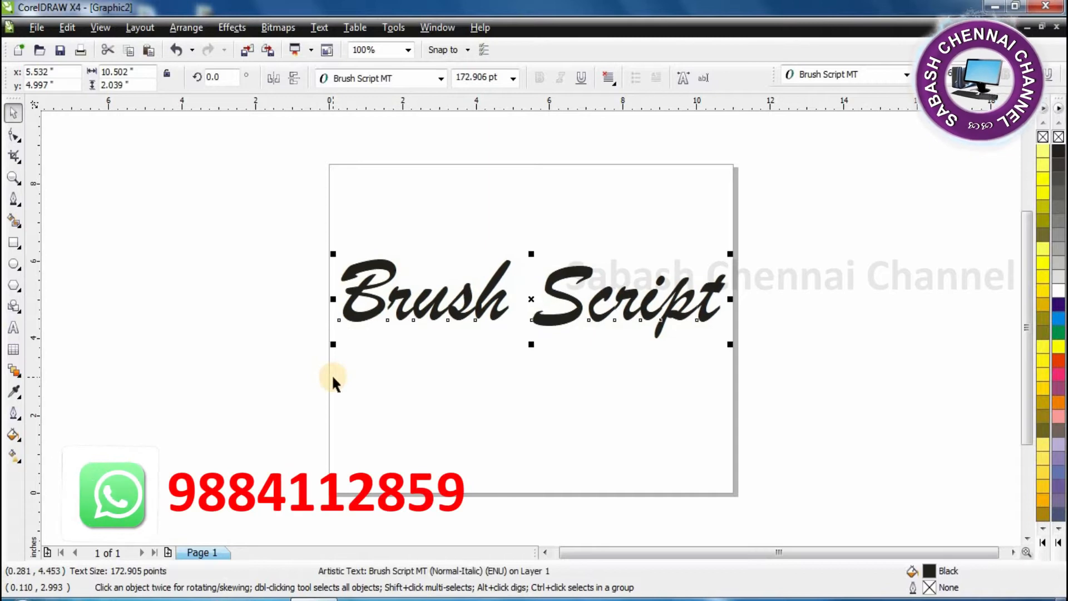
{"action": "left_click", "coordinate": [371, 376]}
{"action": "scroll", "coordinate": [531, 333], "scroll_direction": "up", "scroll_amount": 2}
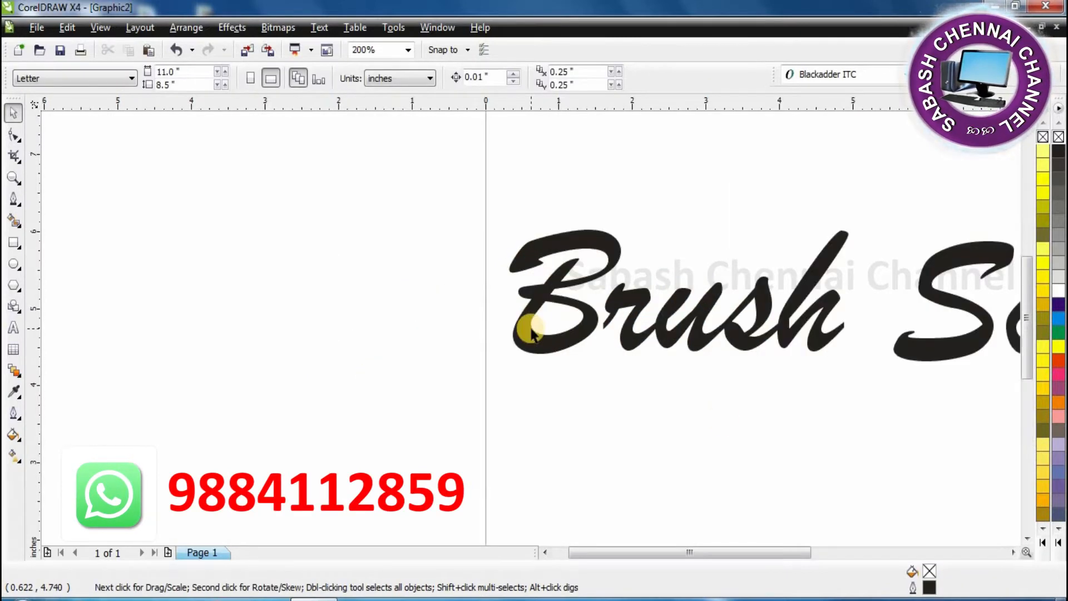
{"action": "left_click_drag", "start_coordinate": [706, 552], "coordinate": [786, 544]}
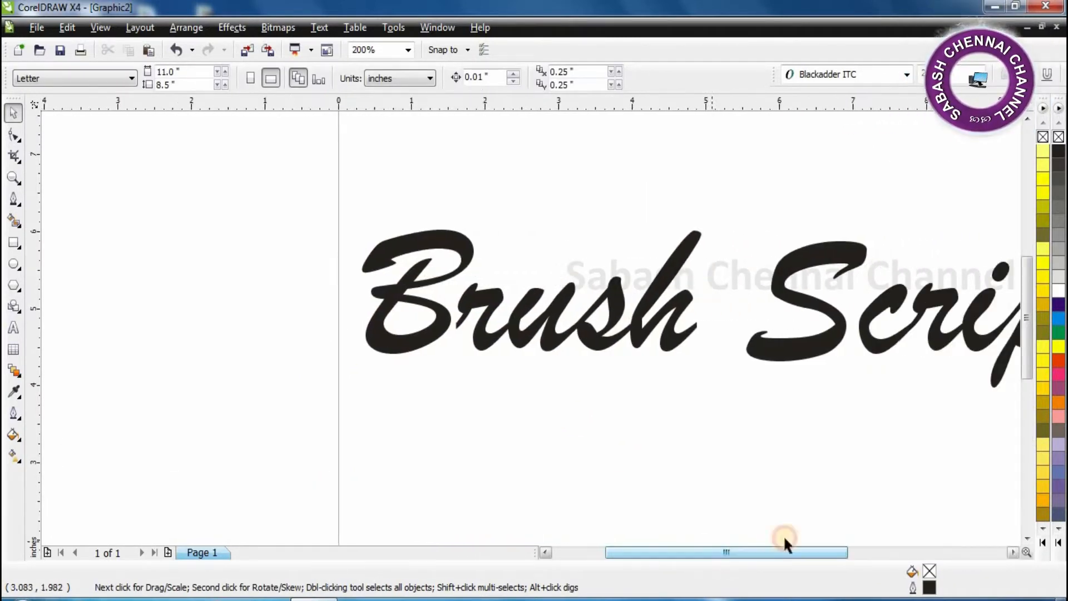
{"action": "left_click", "coordinate": [15, 267]}
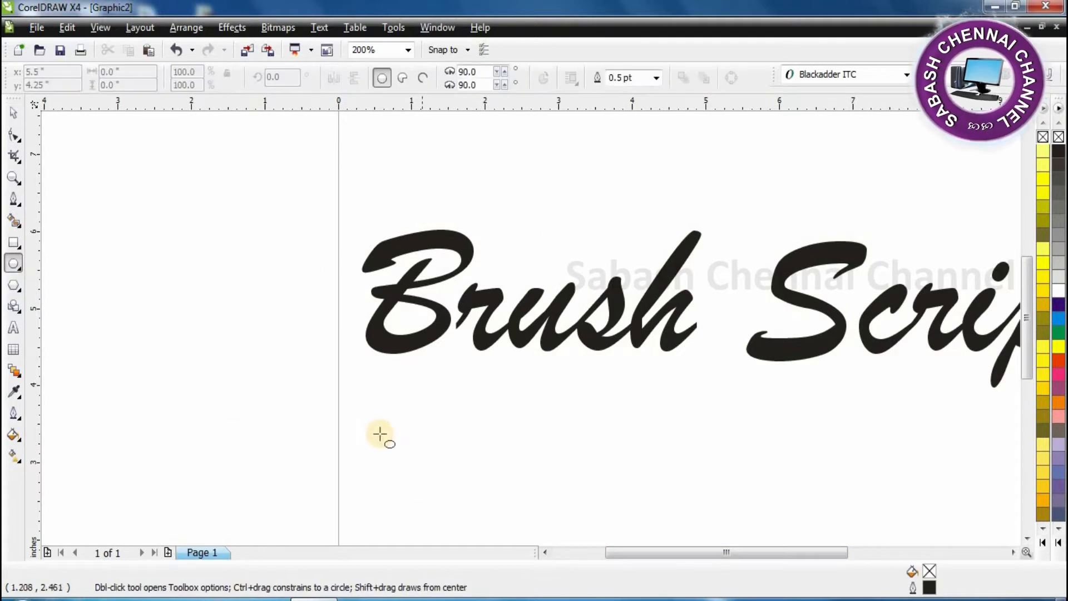
{"action": "left_click_drag", "start_coordinate": [361, 423], "coordinate": [391, 446]}
{"action": "key", "text": "Delete"}
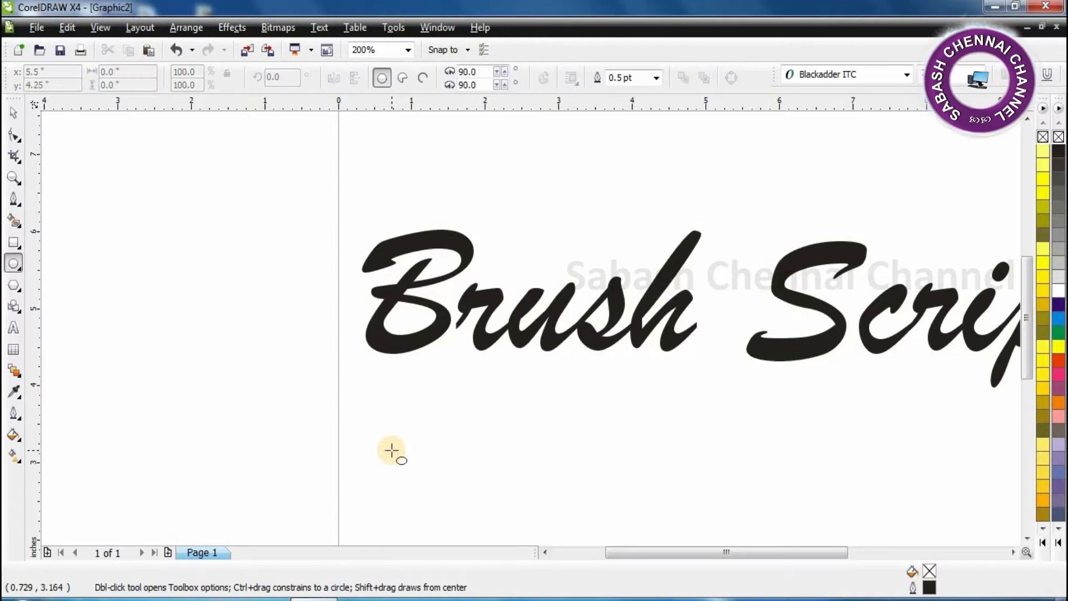
- Trace the capital B as an open curve through the middle of its strokes with the Pen tool
{"action": "left_click", "coordinate": [14, 201]}
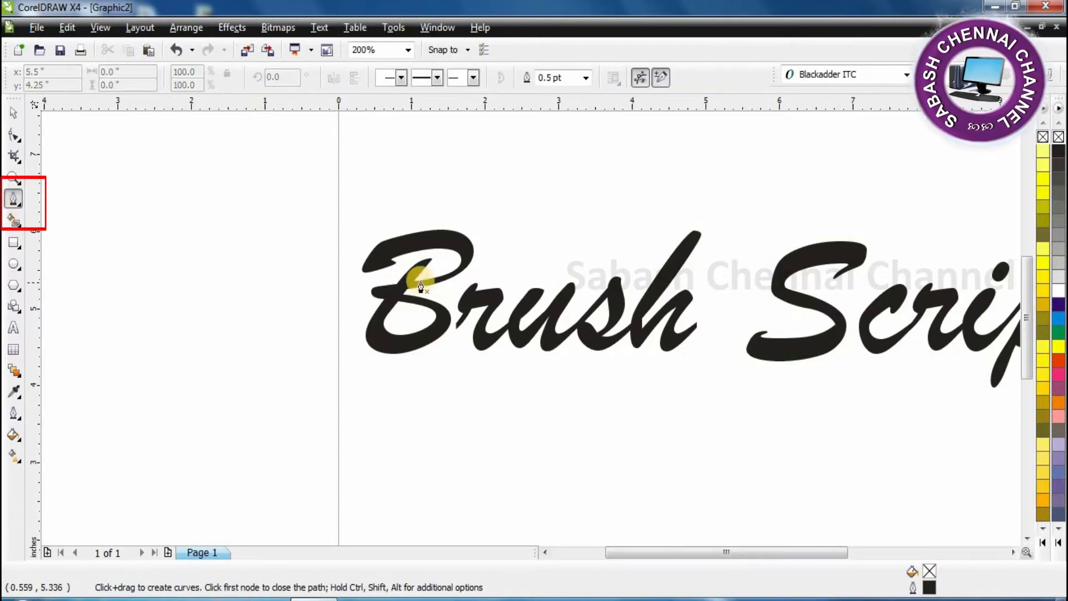
{"action": "left_click", "coordinate": [417, 267]}
{"action": "left_click", "coordinate": [397, 293]}
{"action": "left_click_drag", "start_coordinate": [378, 323], "coordinate": [383, 349]}
{"action": "left_click", "coordinate": [384, 346]}
{"action": "left_click", "coordinate": [404, 346]}
{"action": "left_click", "coordinate": [425, 337]}
{"action": "left_click", "coordinate": [432, 314]}
{"action": "left_click", "coordinate": [433, 308]}
{"action": "left_click", "coordinate": [408, 299]}
{"action": "left_click", "coordinate": [374, 292]}
{"action": "left_click_drag", "start_coordinate": [402, 288], "coordinate": [443, 278]}
{"action": "mouse_move", "coordinate": [471, 252]}
{"action": "left_mouse_down"}
{"action": "mouse_move", "coordinate": [415, 245]}
{"action": "mouse_move", "coordinate": [390, 268]}
{"action": "left_mouse_up"}
{"action": "left_click", "coordinate": [409, 242]}
{"action": "left_click", "coordinate": [382, 251]}
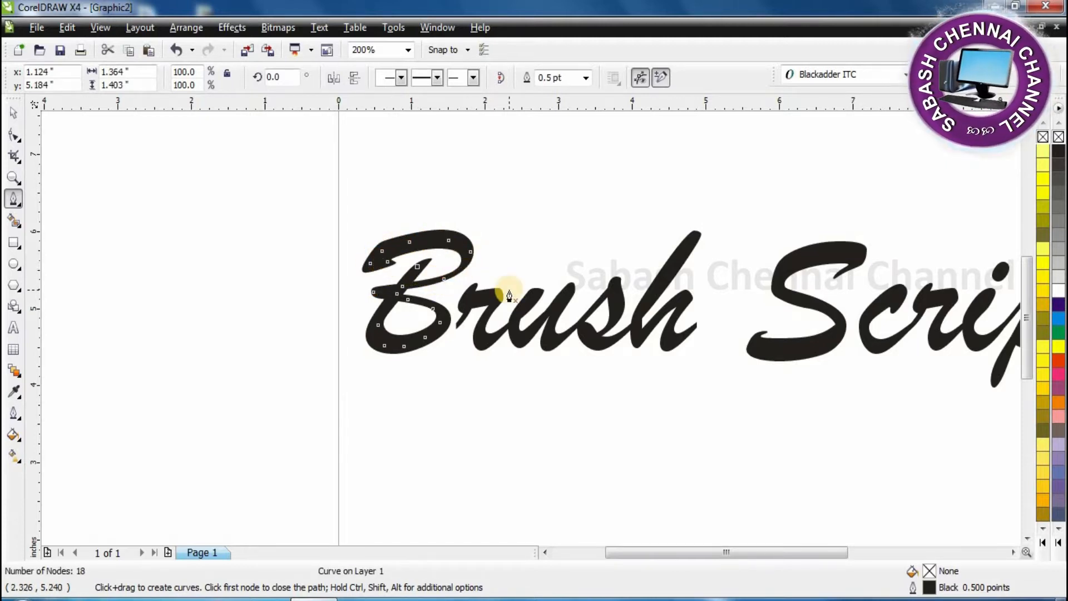
- Start a new pen curve and trace the centre of the letters r and u in "Brush"
{"action": "left_click", "coordinate": [458, 332]}
{"action": "left_click", "coordinate": [471, 292]}
{"action": "left_click", "coordinate": [457, 324]}
{"action": "mouse_move", "coordinate": [462, 309]}
{"action": "left_mouse_down"}
{"action": "mouse_move", "coordinate": [470, 295]}
{"action": "mouse_move", "coordinate": [495, 348]}
{"action": "left_mouse_up"}
{"action": "left_click", "coordinate": [477, 303]}
{"action": "left_click", "coordinate": [483, 318]}
{"action": "left_click", "coordinate": [507, 325]}
{"action": "left_click", "coordinate": [531, 305]}
{"action": "mouse_move", "coordinate": [527, 294]}
{"action": "left_mouse_down"}
{"action": "mouse_move", "coordinate": [511, 331]}
{"action": "mouse_move", "coordinate": [519, 334]}
{"action": "left_mouse_up"}
{"action": "left_click", "coordinate": [529, 327]}
{"action": "left_click", "coordinate": [558, 300]}
{"action": "left_click", "coordinate": [568, 295]}
{"action": "left_click", "coordinate": [544, 328]}
{"action": "left_click", "coordinate": [549, 343]}
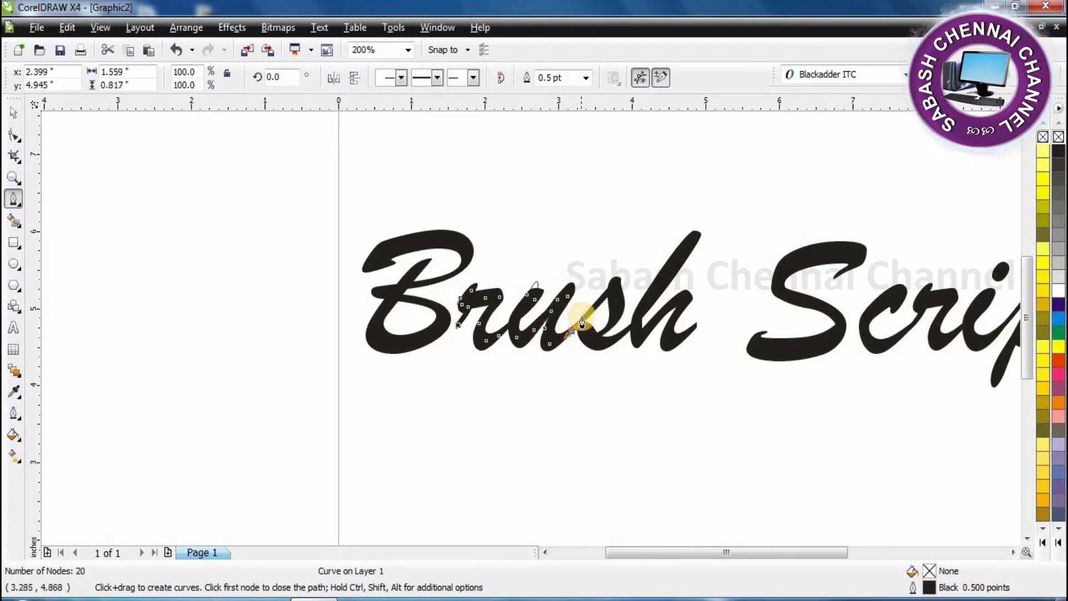
- Continue the same curve through the centre of the letters s and h to finish tracing "Brush"
{"action": "left_click", "coordinate": [573, 330]}
{"action": "left_click", "coordinate": [596, 304]}
{"action": "left_click", "coordinate": [611, 292]}
{"action": "left_click", "coordinate": [618, 280]}
{"action": "mouse_move", "coordinate": [616, 309]}
{"action": "left_mouse_down"}
{"action": "mouse_move", "coordinate": [585, 334]}
{"action": "mouse_move", "coordinate": [624, 327]}
{"action": "mouse_move", "coordinate": [670, 271]}
{"action": "mouse_move", "coordinate": [636, 341]}
{"action": "left_mouse_up"}
{"action": "left_click", "coordinate": [629, 330]}
{"action": "left_click", "coordinate": [685, 251]}
{"action": "left_click", "coordinate": [643, 326]}
{"action": "left_click", "coordinate": [654, 319]}
{"action": "left_click", "coordinate": [684, 301]}
{"action": "left_click_drag", "start_coordinate": [675, 303], "coordinate": [668, 336]}
{"action": "left_click", "coordinate": [681, 339]}
{"action": "left_click", "coordinate": [694, 333]}
{"action": "left_click", "coordinate": [693, 327]}
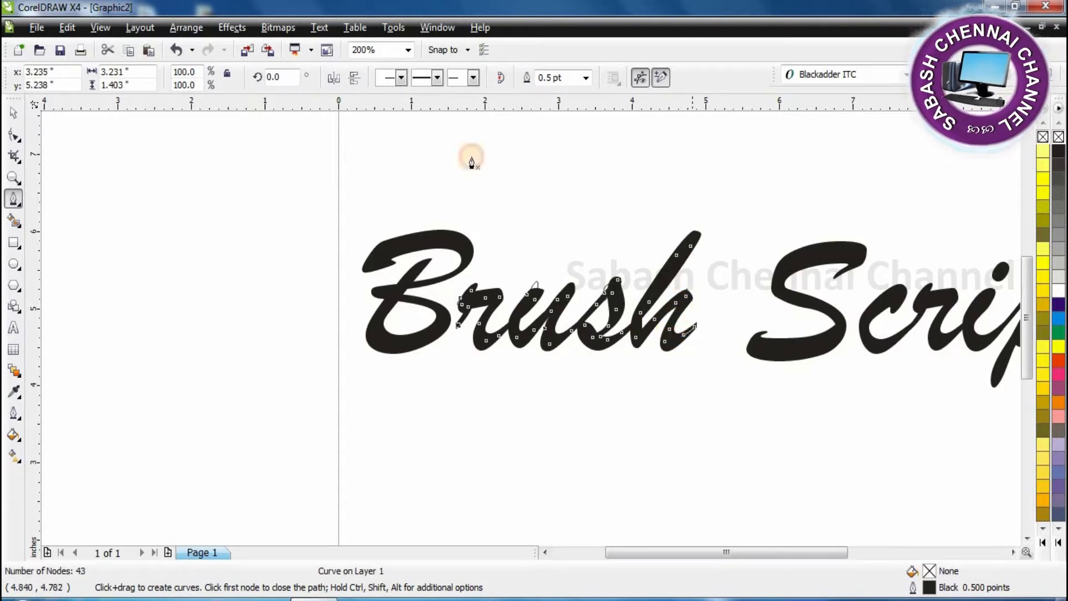
- Trace the capital S of "Script" as a separate open curve along the centre of its stroke
{"action": "left_click_drag", "start_coordinate": [743, 550], "coordinate": [757, 550]}
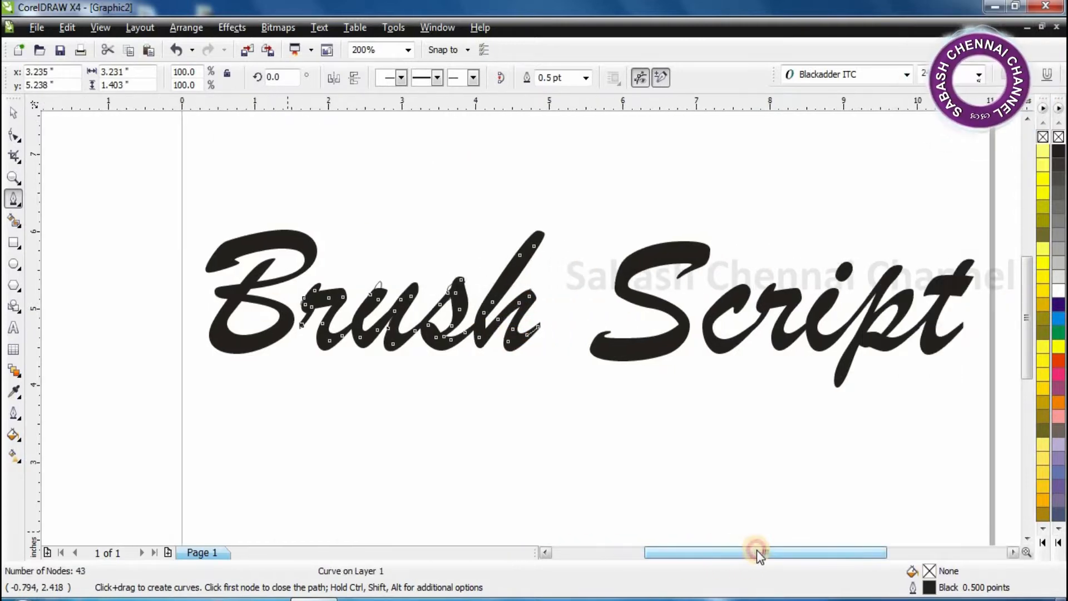
{"action": "mouse_move", "coordinate": [691, 271]}
{"action": "left_mouse_down"}
{"action": "mouse_move", "coordinate": [692, 250]}
{"action": "mouse_move", "coordinate": [660, 251]}
{"action": "mouse_move", "coordinate": [640, 267]}
{"action": "left_mouse_up"}
{"action": "left_click", "coordinate": [631, 270]}
{"action": "left_click", "coordinate": [625, 287]}
{"action": "left_click", "coordinate": [649, 300]}
{"action": "left_click", "coordinate": [675, 309]}
{"action": "left_click", "coordinate": [681, 331]}
{"action": "left_click", "coordinate": [663, 341]}
{"action": "left_click", "coordinate": [632, 355]}
{"action": "left_click", "coordinate": [606, 355]}
{"action": "left_click", "coordinate": [597, 354]}
{"action": "left_click", "coordinate": [597, 355]}
- Start another pen curve and trace the centre of the letters c and r in "Script"
{"action": "left_click_drag", "start_coordinate": [734, 298], "coordinate": [715, 315]}
{"action": "left_click", "coordinate": [711, 324]}
{"action": "left_click", "coordinate": [714, 340]}
{"action": "left_click", "coordinate": [726, 343]}
{"action": "left_click", "coordinate": [746, 337]}
{"action": "left_click", "coordinate": [763, 327]}
{"action": "left_click", "coordinate": [772, 304]}
{"action": "left_click", "coordinate": [767, 296]}
{"action": "left_click", "coordinate": [765, 304]}
{"action": "left_click", "coordinate": [788, 299]}
{"action": "left_click", "coordinate": [792, 304]}
{"action": "left_click", "coordinate": [792, 312]}
{"action": "left_click", "coordinate": [778, 329]}
{"action": "left_click_drag", "start_coordinate": [778, 340], "coordinate": [793, 336]}
- Continue the curve through the stem of the i and the letters p and t in "Script"
{"action": "left_click", "coordinate": [815, 310]}
{"action": "left_click", "coordinate": [822, 303]}
{"action": "left_click_drag", "start_coordinate": [822, 303], "coordinate": [812, 337]}
{"action": "left_click", "coordinate": [818, 340]}
{"action": "left_click", "coordinate": [826, 340]}
{"action": "left_click", "coordinate": [840, 336]}
{"action": "left_click", "coordinate": [850, 324]}
{"action": "left_click", "coordinate": [854, 315]}
{"action": "left_click", "coordinate": [874, 296]}
{"action": "left_click", "coordinate": [889, 284]}
{"action": "mouse_move", "coordinate": [895, 272]}
{"action": "left_mouse_down"}
{"action": "mouse_move", "coordinate": [837, 388]}
{"action": "mouse_move", "coordinate": [868, 342]}
{"action": "left_mouse_up"}
{"action": "left_click", "coordinate": [882, 306]}
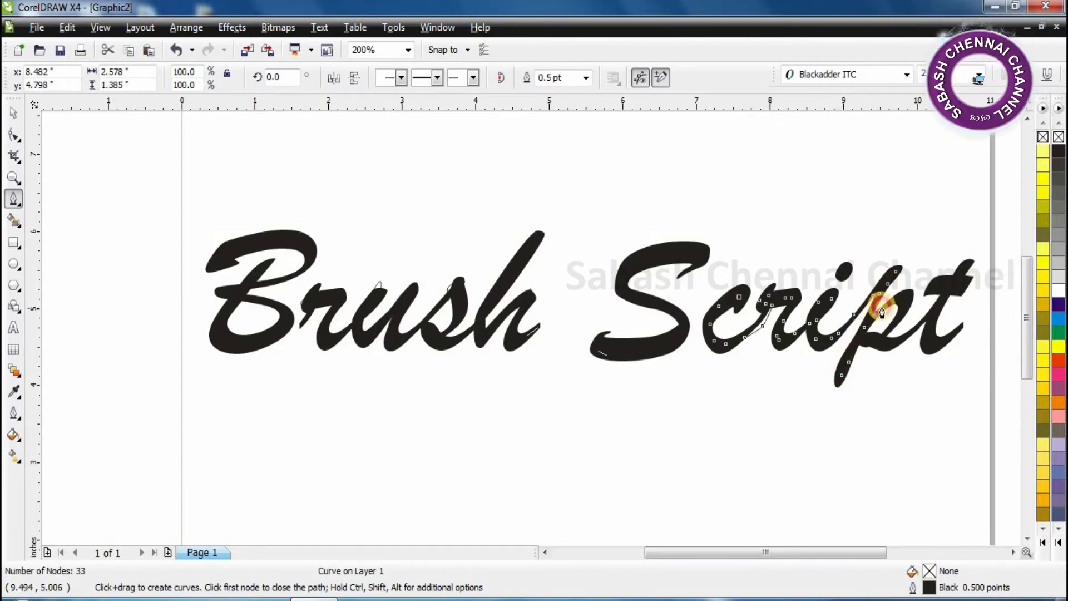
{"action": "left_click_drag", "start_coordinate": [906, 292], "coordinate": [907, 297]}
{"action": "mouse_move", "coordinate": [891, 332]}
{"action": "left_mouse_down"}
{"action": "mouse_move", "coordinate": [873, 343]}
{"action": "mouse_move", "coordinate": [866, 332]}
{"action": "mouse_move", "coordinate": [904, 334]}
{"action": "left_mouse_up"}
{"action": "mouse_move", "coordinate": [907, 332]}
{"action": "left_mouse_down"}
{"action": "mouse_move", "coordinate": [972, 254]}
{"action": "mouse_move", "coordinate": [930, 327]}
{"action": "mouse_move", "coordinate": [930, 340]}
{"action": "mouse_move", "coordinate": [951, 336]}
{"action": "left_mouse_up"}
{"action": "left_click_drag", "start_coordinate": [952, 335], "coordinate": [924, 292]}
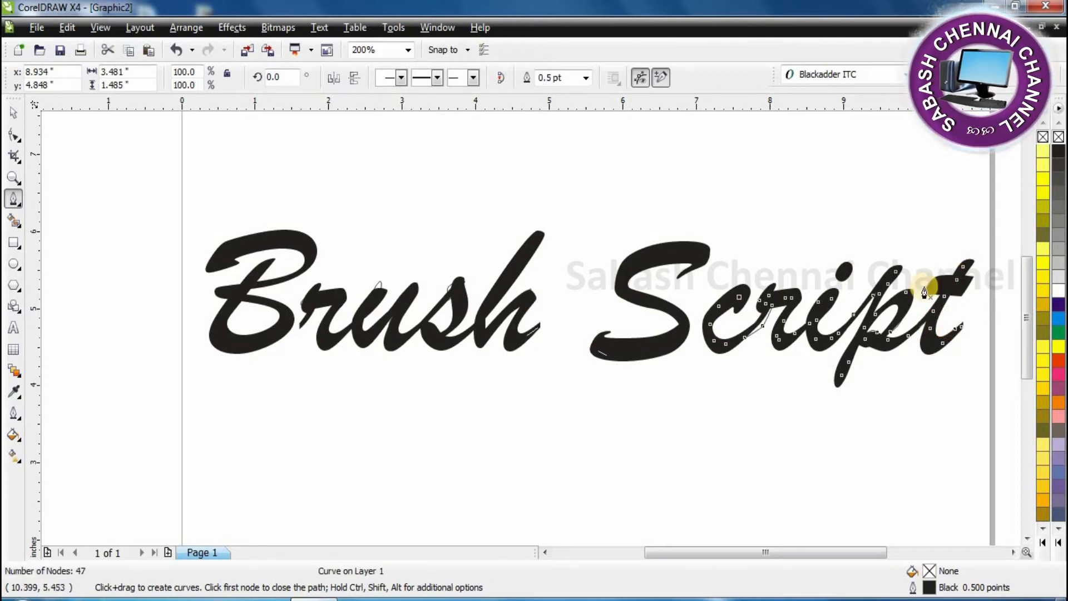
- Draw the crossbar of the t as a short separate line and trace the dot of the i as a small closed curve
{"action": "left_click", "coordinate": [935, 287]}
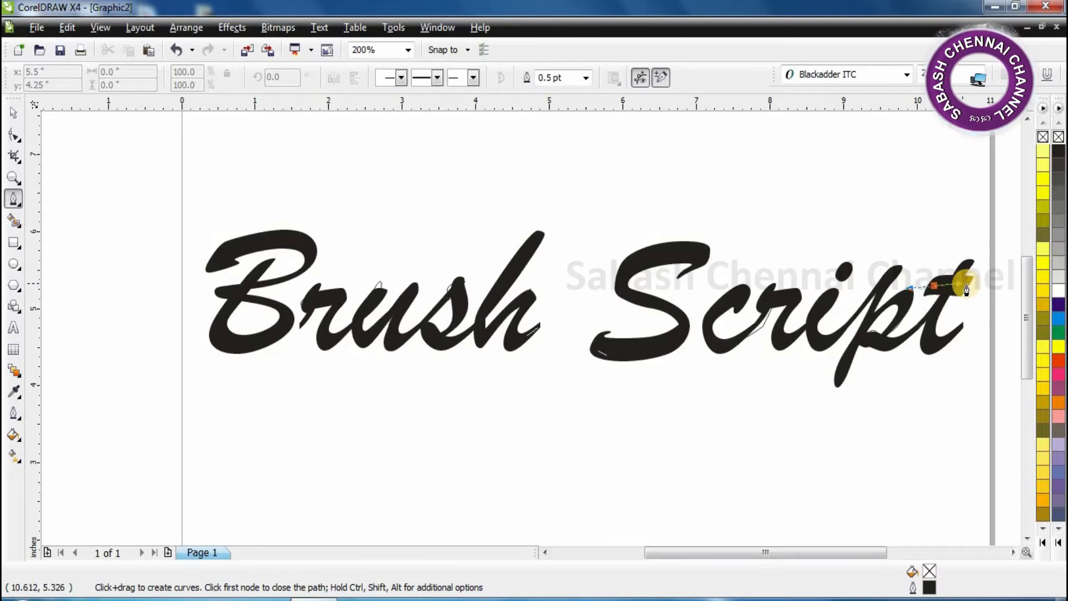
{"action": "left_click", "coordinate": [968, 288]}
{"action": "key", "text": "Escape"}
{"action": "left_click", "coordinate": [842, 270]}
{"action": "left_click", "coordinate": [843, 278]}
{"action": "left_click", "coordinate": [851, 272]}
{"action": "left_click", "coordinate": [842, 281]}
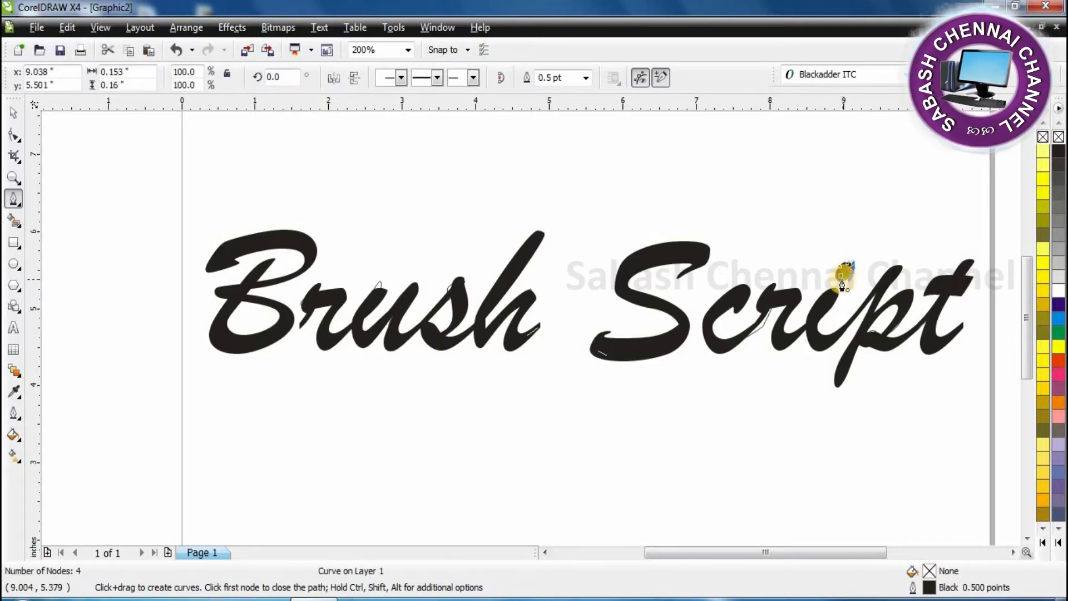
- Delete the original black "Brush Script" text, keeping only the traced outlines
{"action": "left_click", "coordinate": [14, 112]}
{"action": "left_click", "coordinate": [283, 363]}
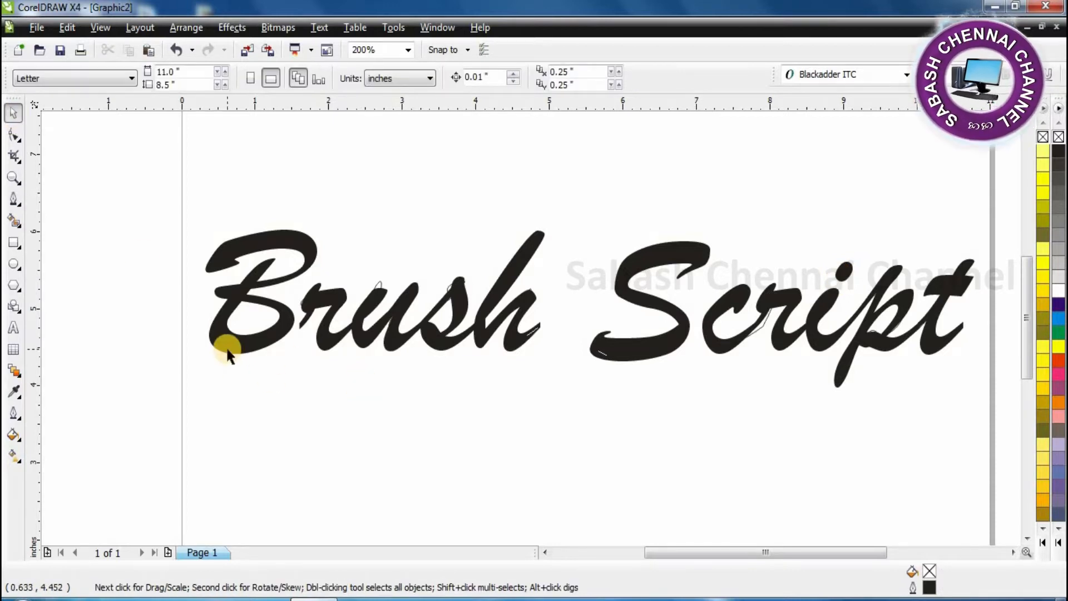
{"action": "left_click", "coordinate": [226, 360]}
{"action": "left_click_drag", "start_coordinate": [226, 354], "coordinate": [153, 494]}
{"action": "key", "text": "Delete"}
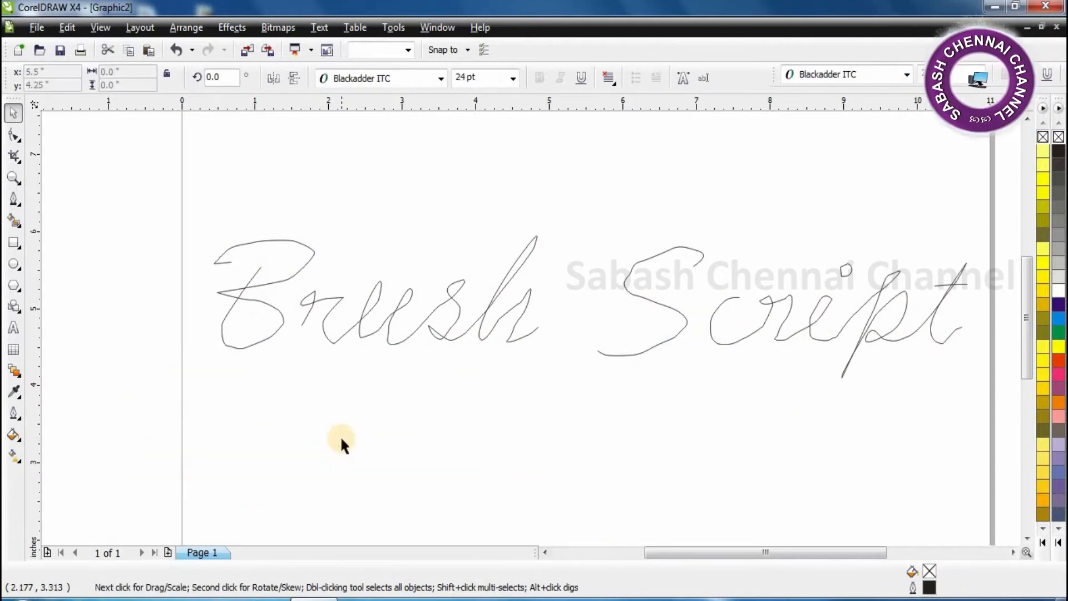
- Smooth the lower bowl of the traced B by removing two extra nodes and repositioning its bottom node with the Shape tool
{"action": "left_click", "coordinate": [14, 135]}
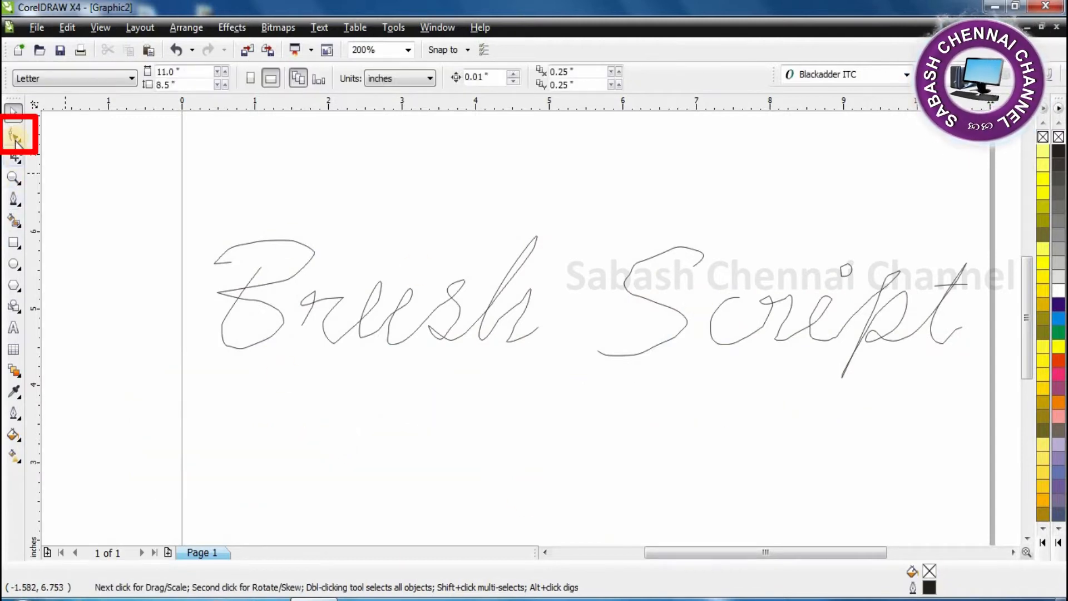
{"action": "left_click", "coordinate": [241, 288]}
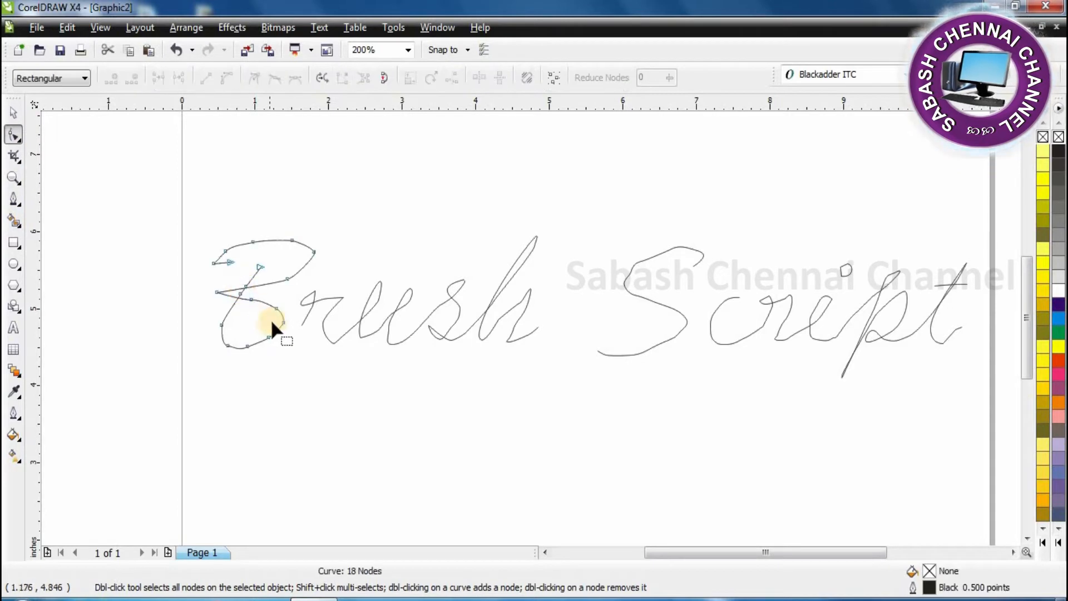
{"action": "left_click", "coordinate": [268, 337]}
{"action": "double_click", "coordinate": [268, 337]}
{"action": "left_click", "coordinate": [228, 346]}
{"action": "double_click", "coordinate": [228, 346]}
{"action": "left_click_drag", "start_coordinate": [247, 343], "coordinate": [258, 345]}
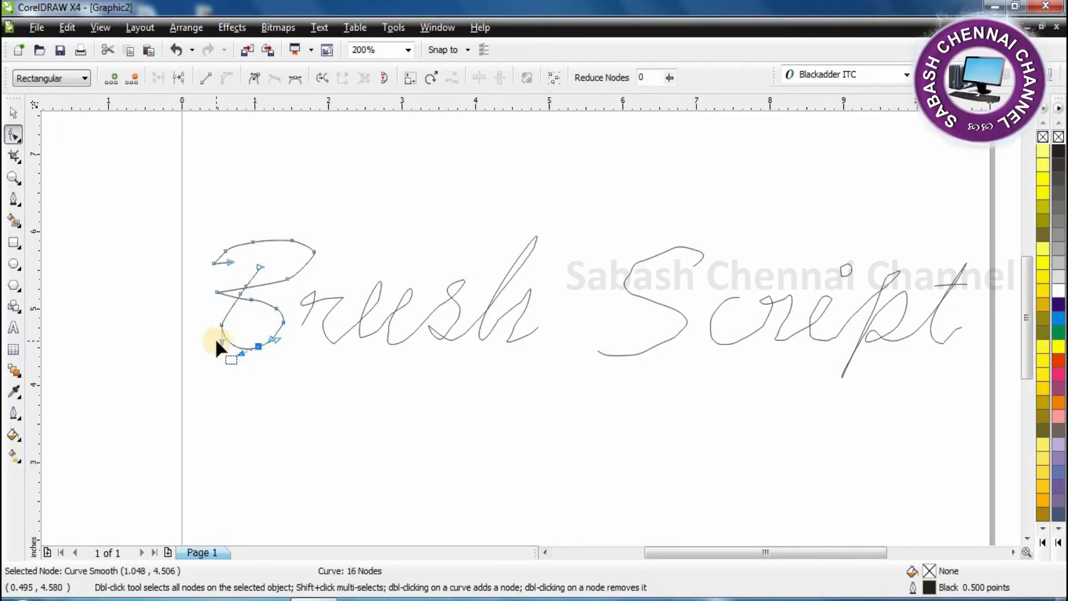
- Remove the surplus nodes from the middle and upper parts of the B curve and nudge its upper end node slightly down
{"action": "double_click", "coordinate": [248, 296]}
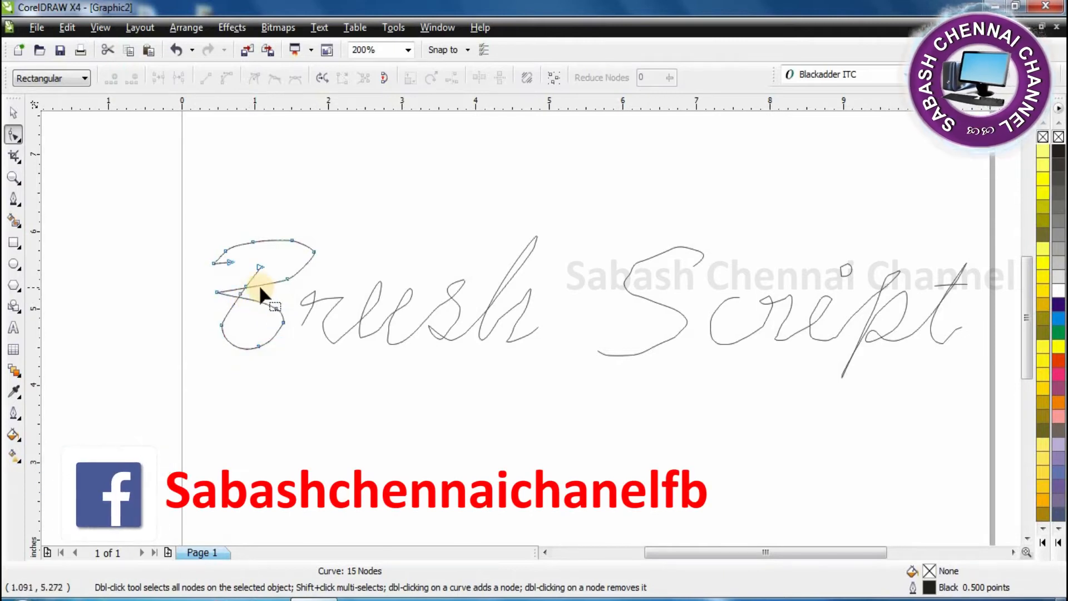
{"action": "left_click", "coordinate": [284, 276]}
{"action": "double_click", "coordinate": [284, 276]}
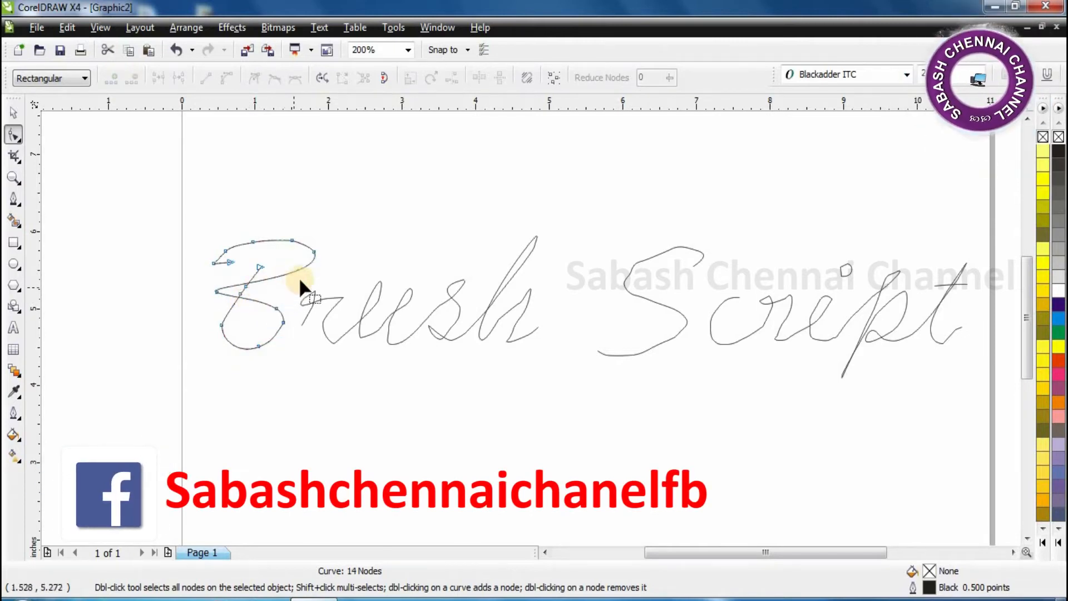
{"action": "double_click", "coordinate": [289, 238]}
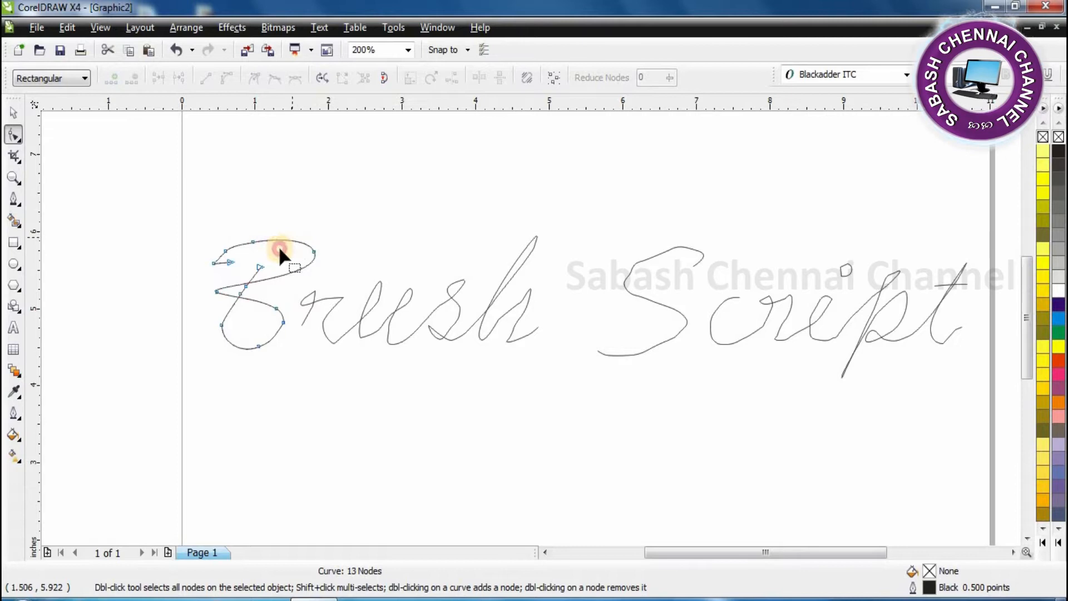
{"action": "double_click", "coordinate": [224, 251]}
{"action": "left_click_drag", "start_coordinate": [228, 259], "coordinate": [228, 263]}
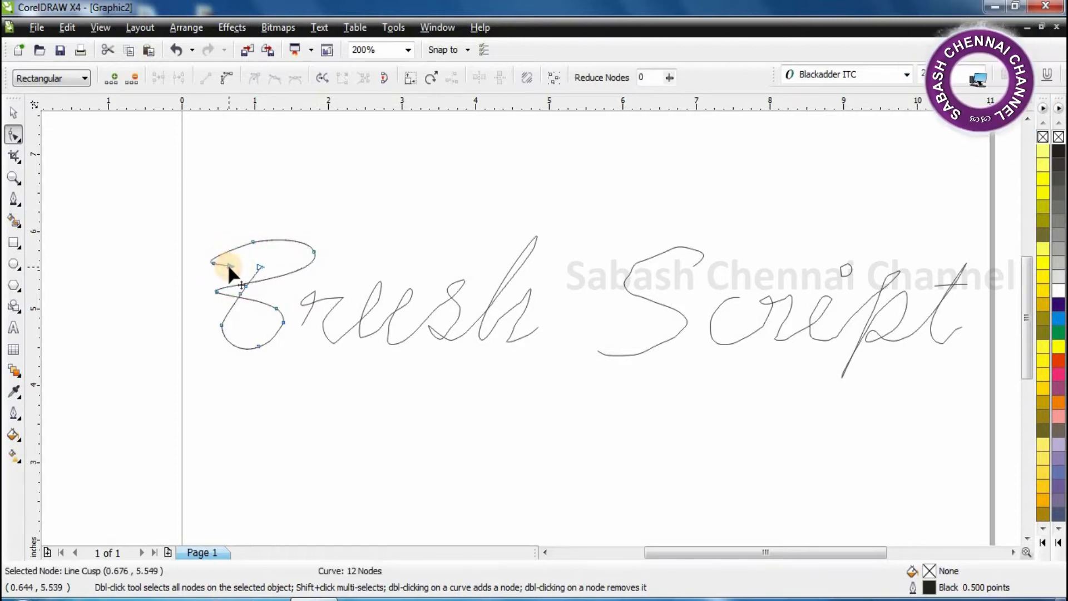
- Remove the surplus nodes from the r and u of the "rush" curve to smooth those letters
{"action": "left_click", "coordinate": [324, 319]}
{"action": "left_click", "coordinate": [322, 329]}
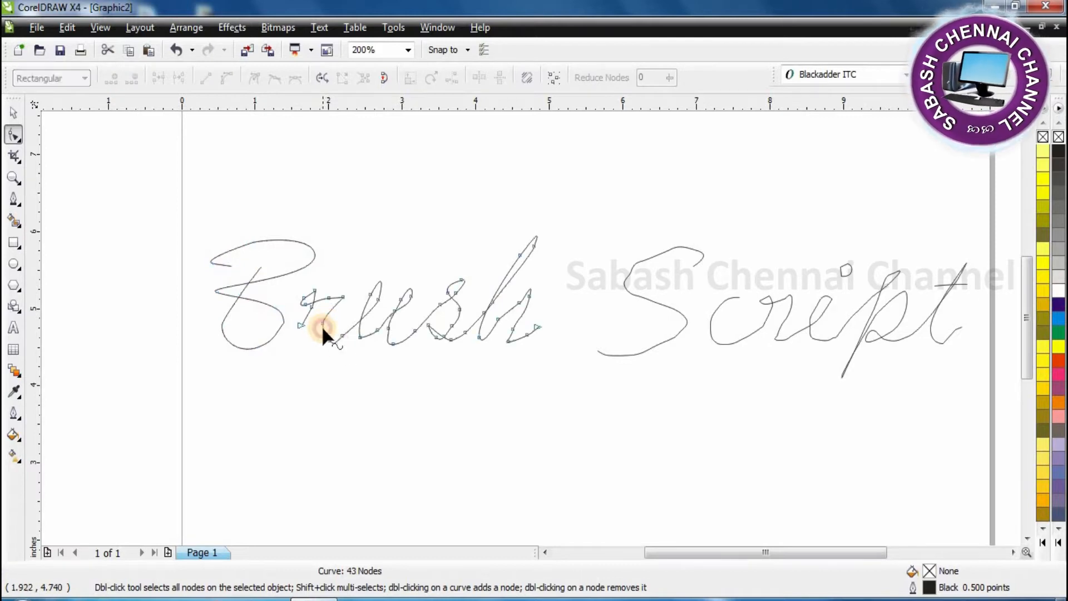
{"action": "double_click", "coordinate": [313, 289]}
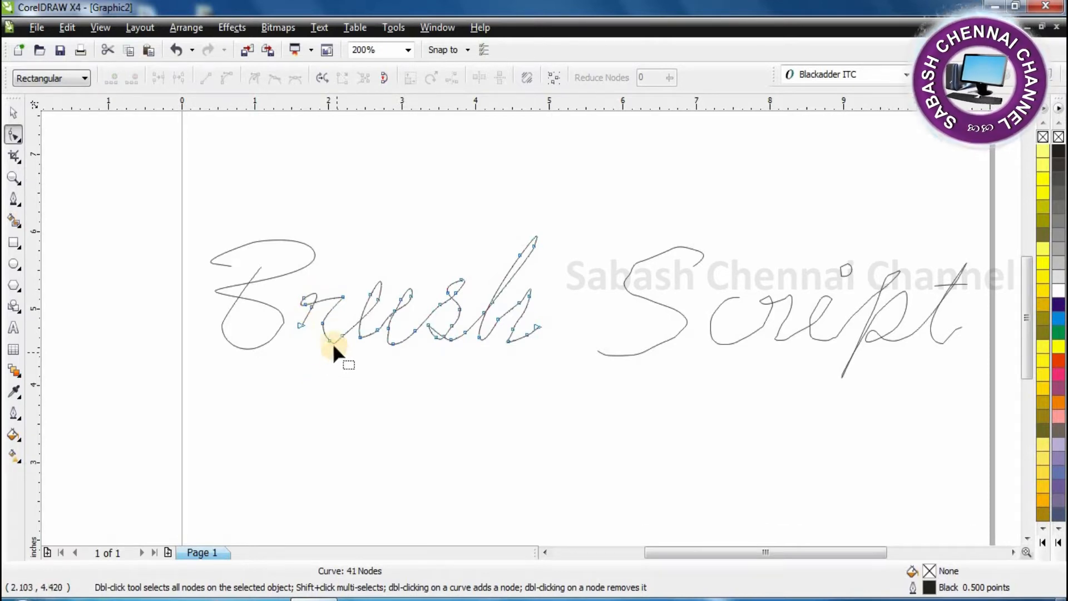
{"action": "double_click", "coordinate": [328, 335]}
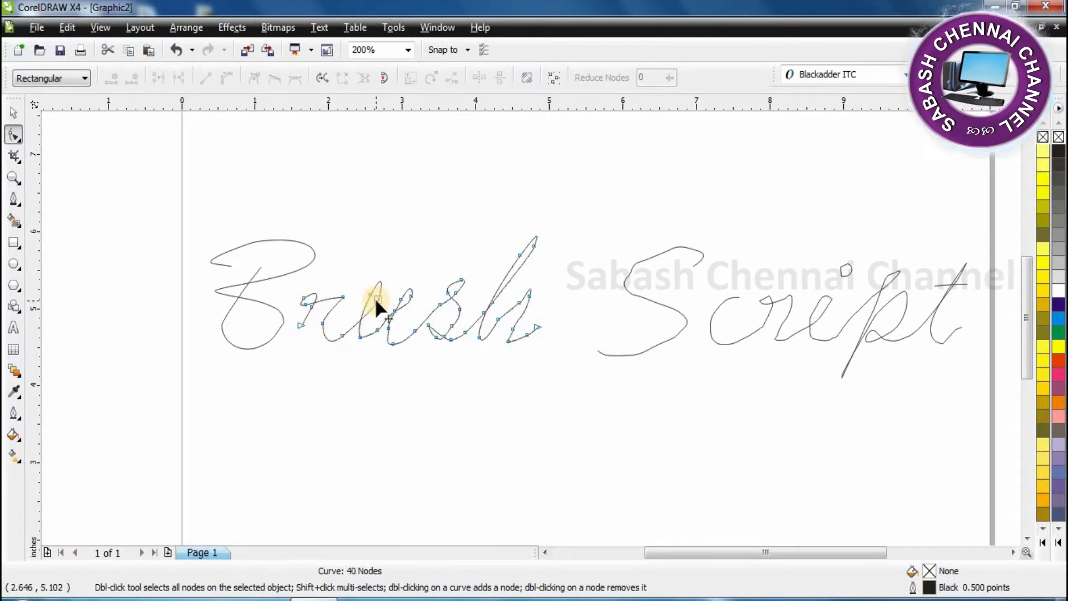
{"action": "double_click", "coordinate": [373, 293]}
{"action": "double_click", "coordinate": [392, 310]}
{"action": "double_click", "coordinate": [388, 327]}
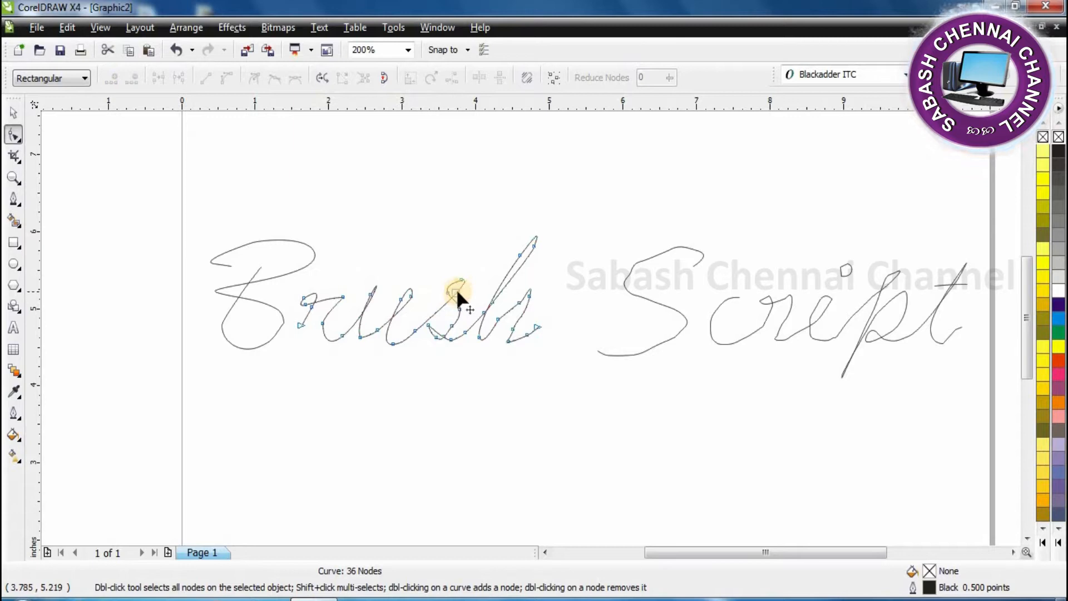
- Remove the surplus nodes from the s and h of the "rush" curve to smooth those letters
{"action": "double_click", "coordinate": [451, 326]}
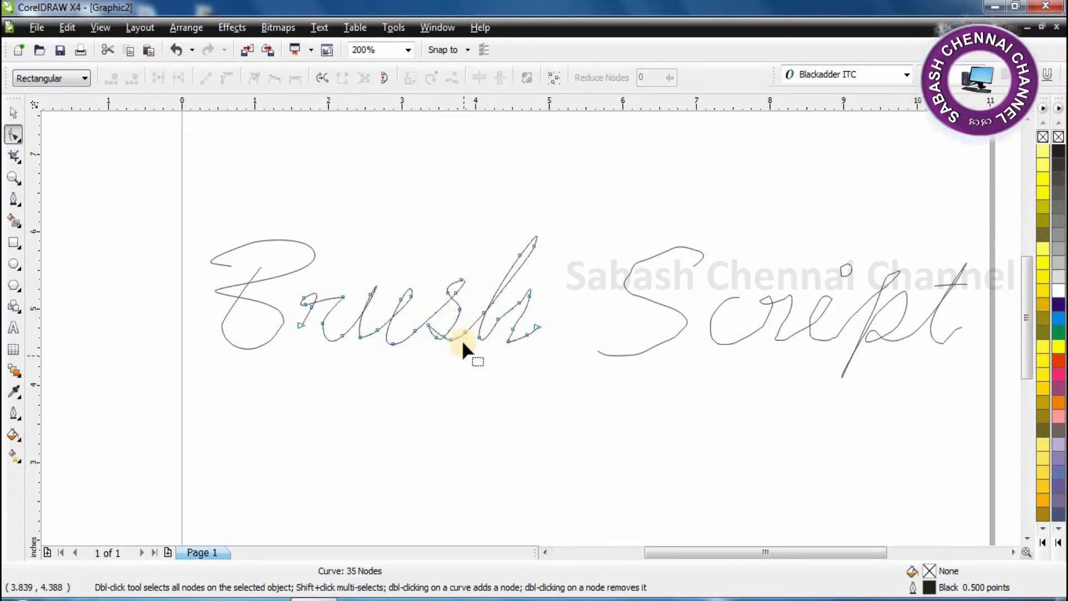
{"action": "double_click", "coordinate": [459, 307]}
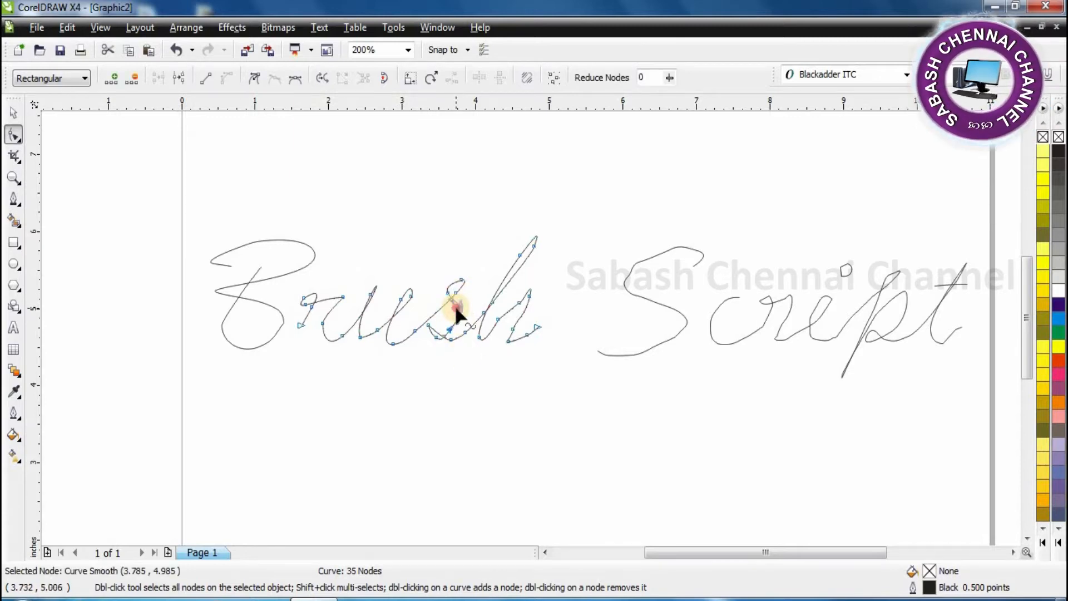
{"action": "double_click", "coordinate": [450, 339]}
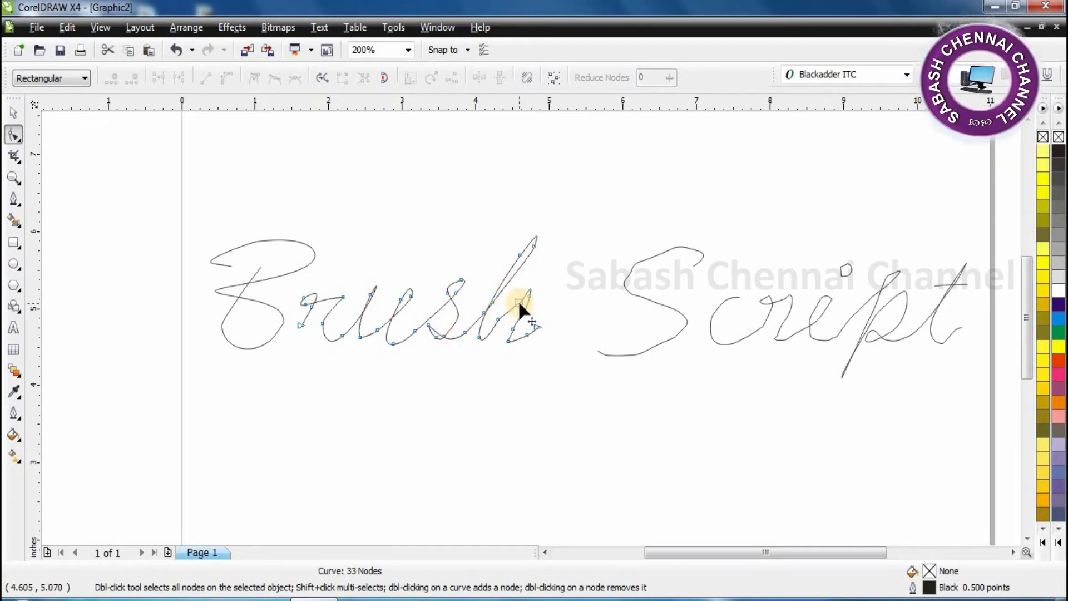
{"action": "double_click", "coordinate": [525, 332]}
{"action": "double_click", "coordinate": [513, 329]}
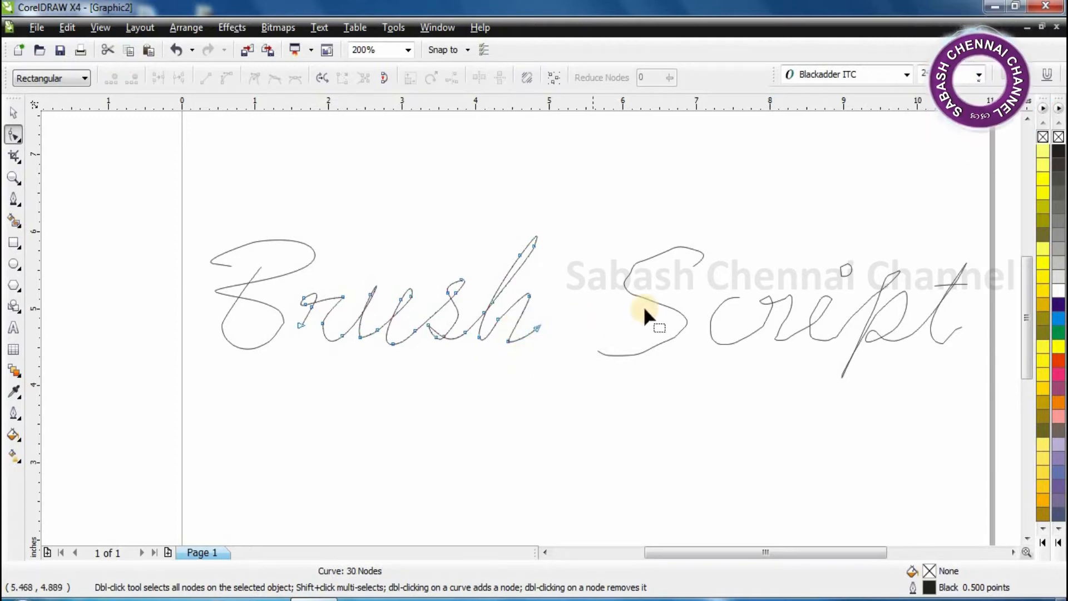
- Smooth the traced capital S by removing four extra nodes along its upper and lower bends
{"action": "left_click", "coordinate": [673, 307]}
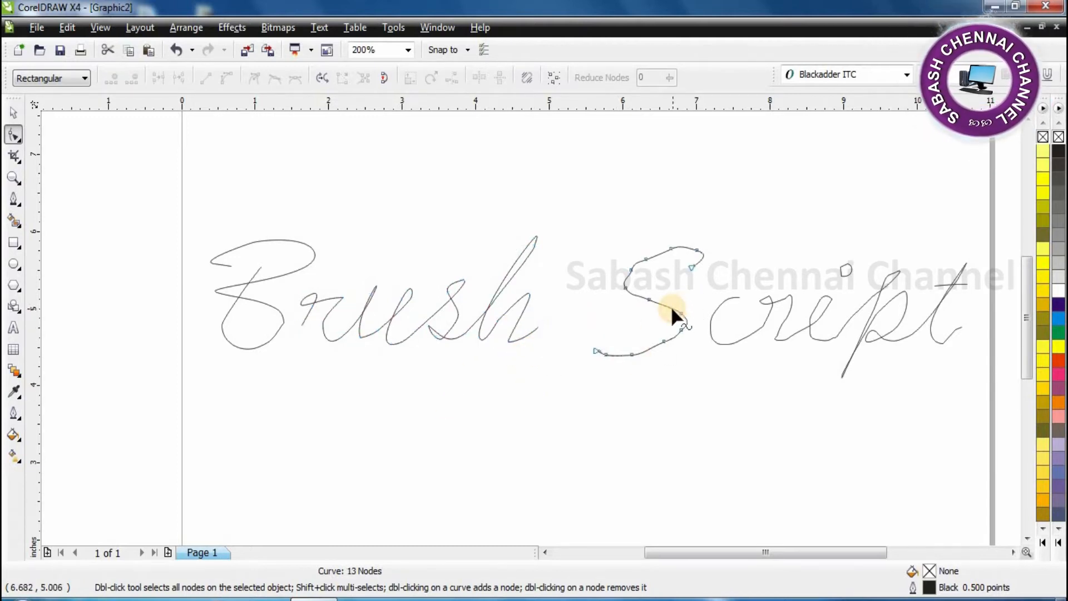
{"action": "double_click", "coordinate": [632, 271]}
{"action": "double_click", "coordinate": [674, 248]}
{"action": "double_click", "coordinate": [661, 337]}
{"action": "double_click", "coordinate": [681, 313]}
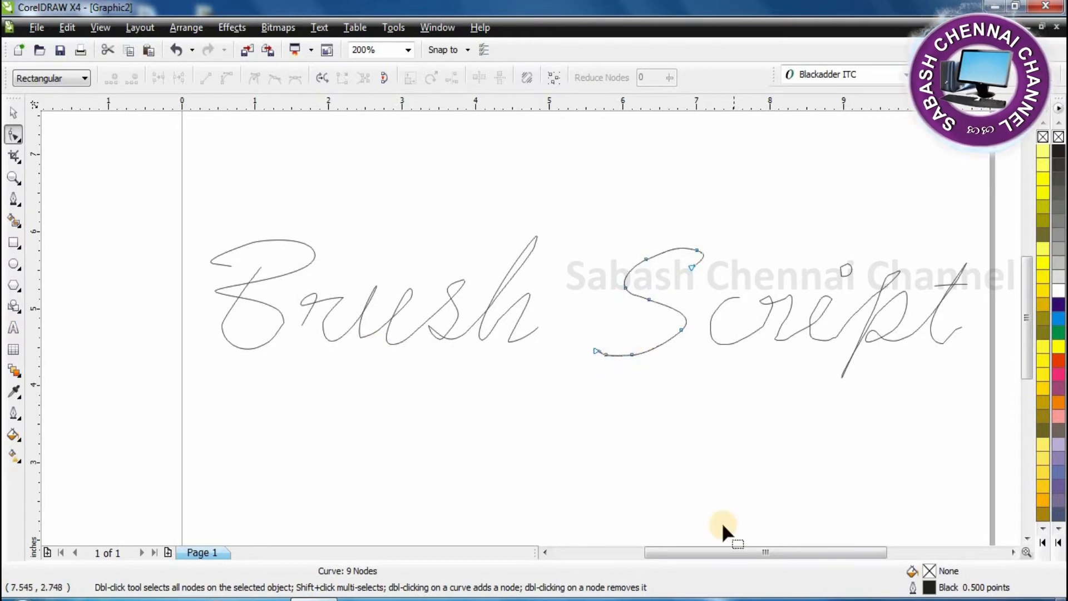
{"action": "left_click_drag", "start_coordinate": [725, 552], "coordinate": [759, 547]}
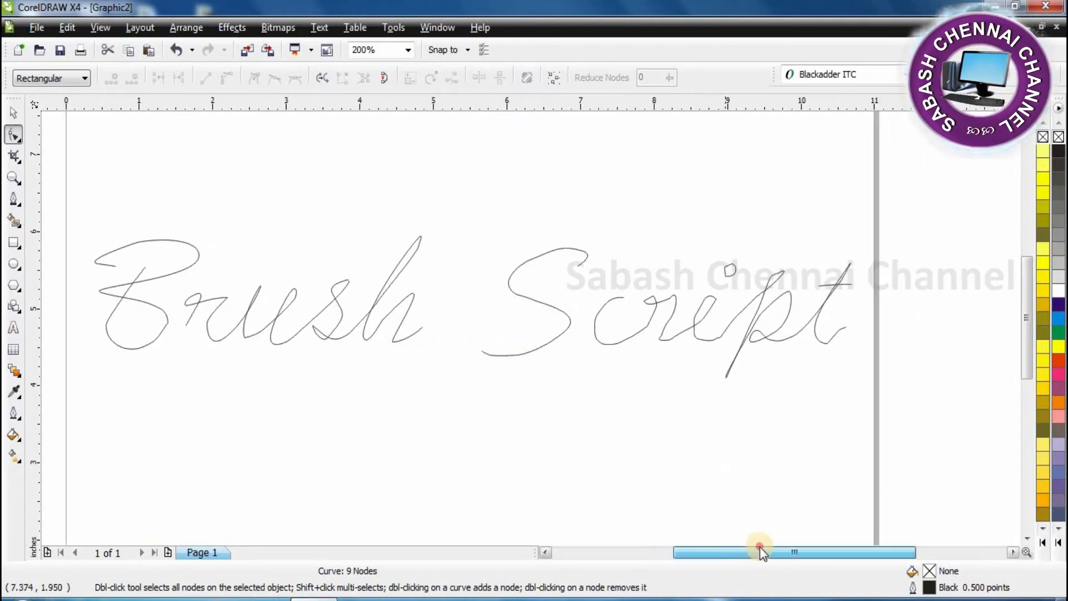
- Smooth the c of the "cript" curve by removing the surplus nodes along its bowl and its stroke into the r's loop
{"action": "left_click", "coordinate": [600, 336]}
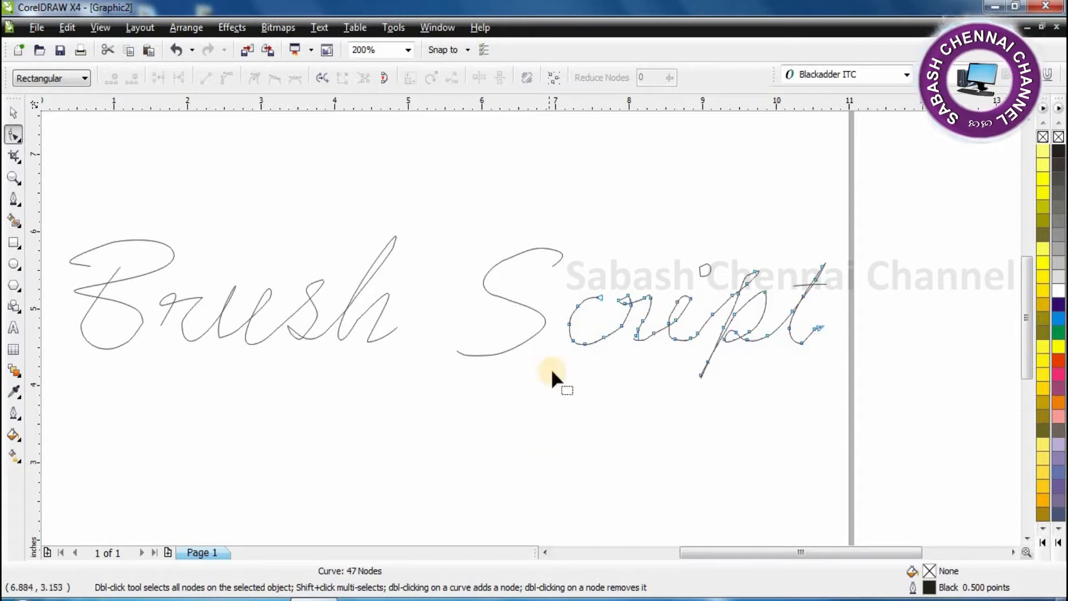
{"action": "double_click", "coordinate": [607, 334]}
{"action": "double_click", "coordinate": [620, 323]}
{"action": "double_click", "coordinate": [643, 295]}
{"action": "scroll", "coordinate": [637, 296], "scroll_direction": "up", "scroll_amount": 3}
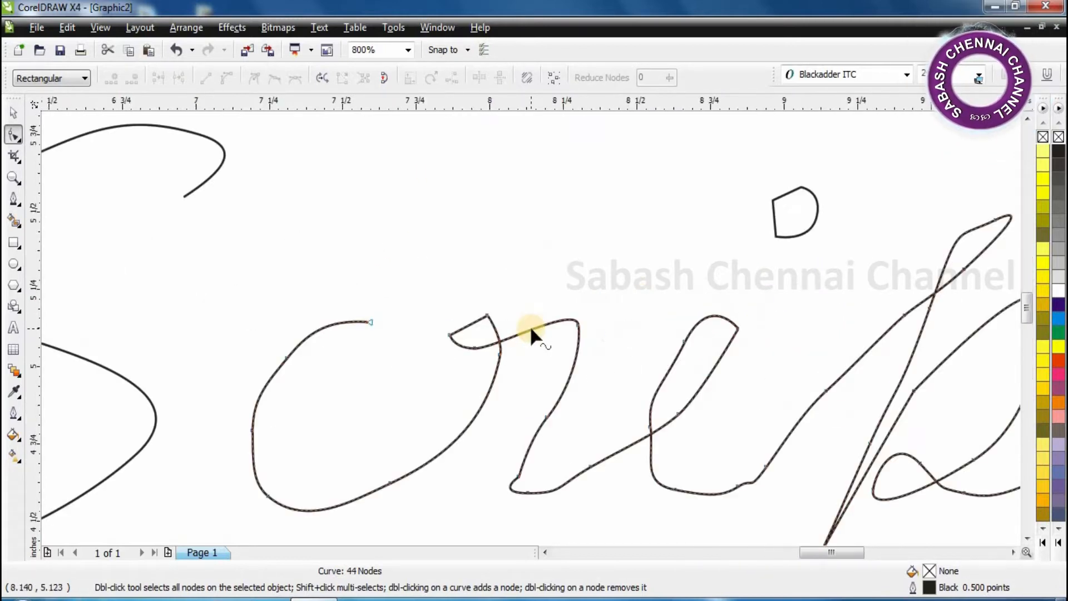
{"action": "double_click", "coordinate": [481, 334]}
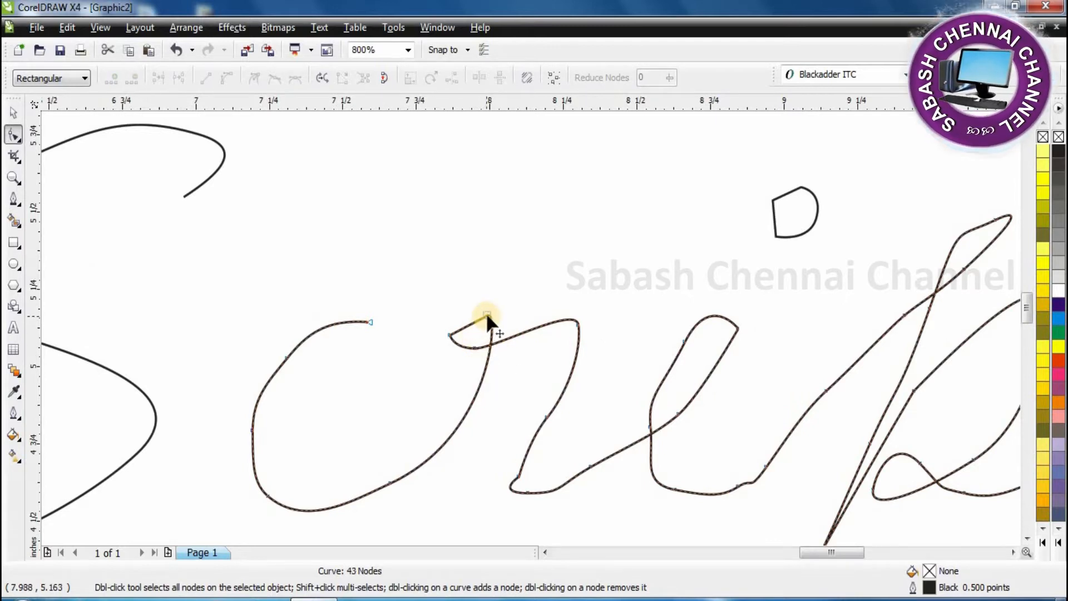
{"action": "double_click", "coordinate": [487, 323]}
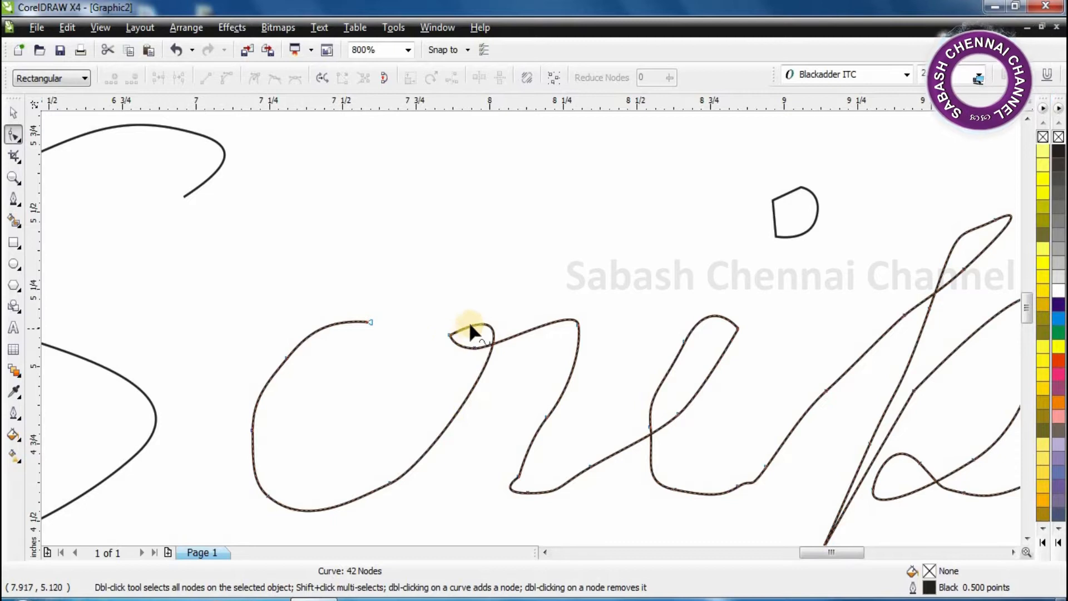
{"action": "double_click", "coordinate": [285, 358]}
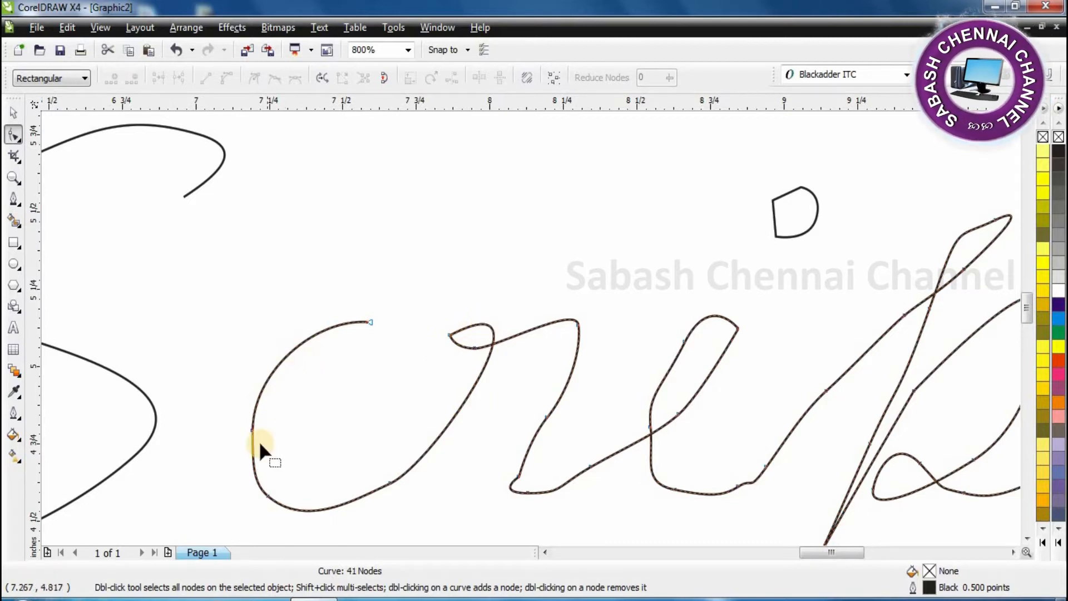
- Remove the surplus nodes from the base of the r and from the side and lower bend of the i
{"action": "double_click", "coordinate": [590, 465]}
{"action": "double_click", "coordinate": [518, 479]}
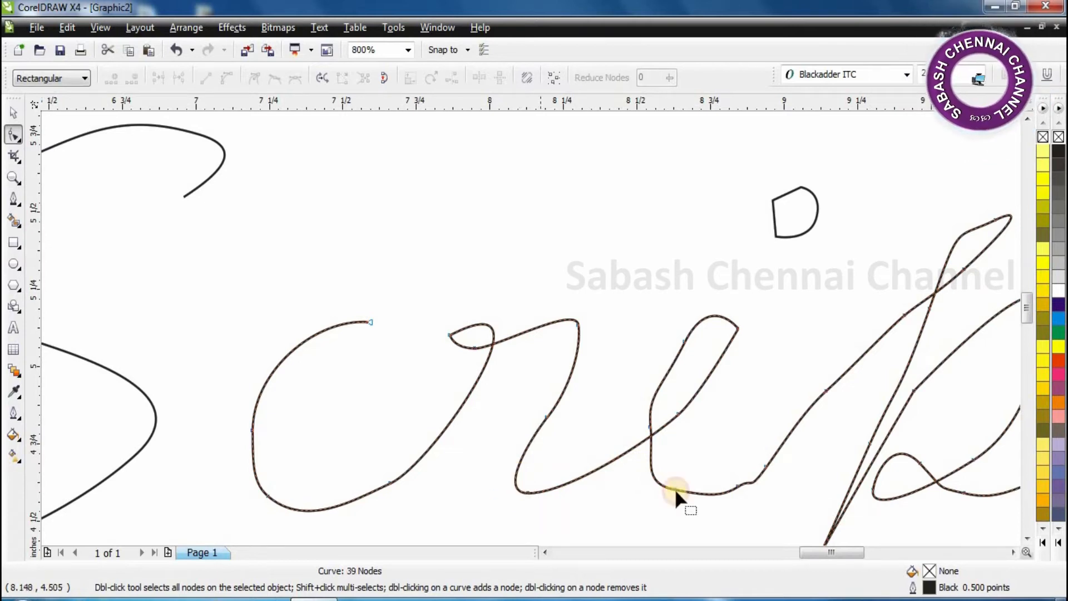
{"action": "double_click", "coordinate": [649, 423]}
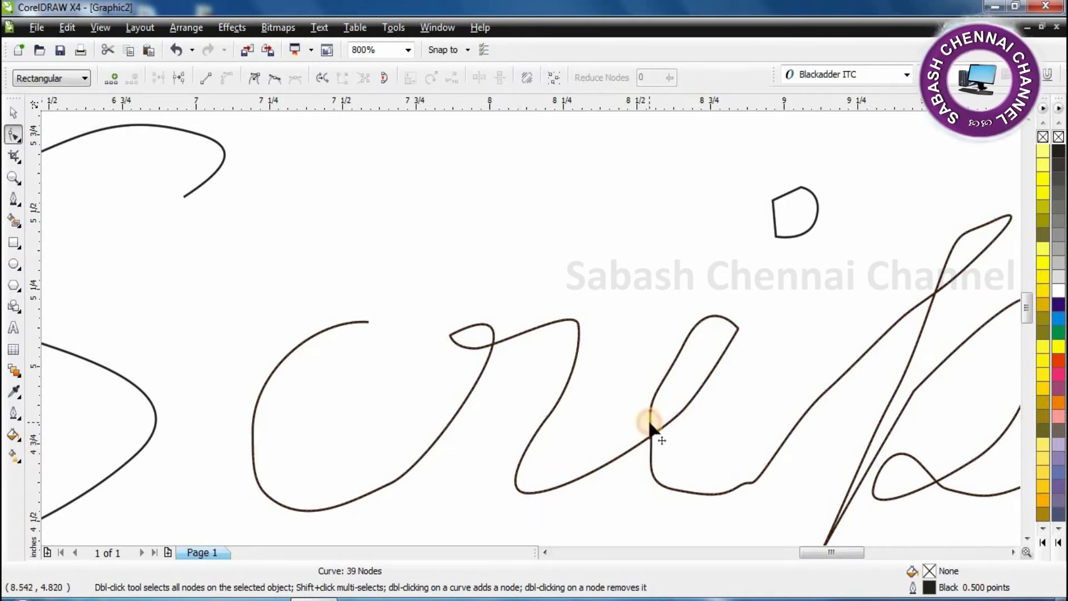
{"action": "double_click", "coordinate": [683, 344]}
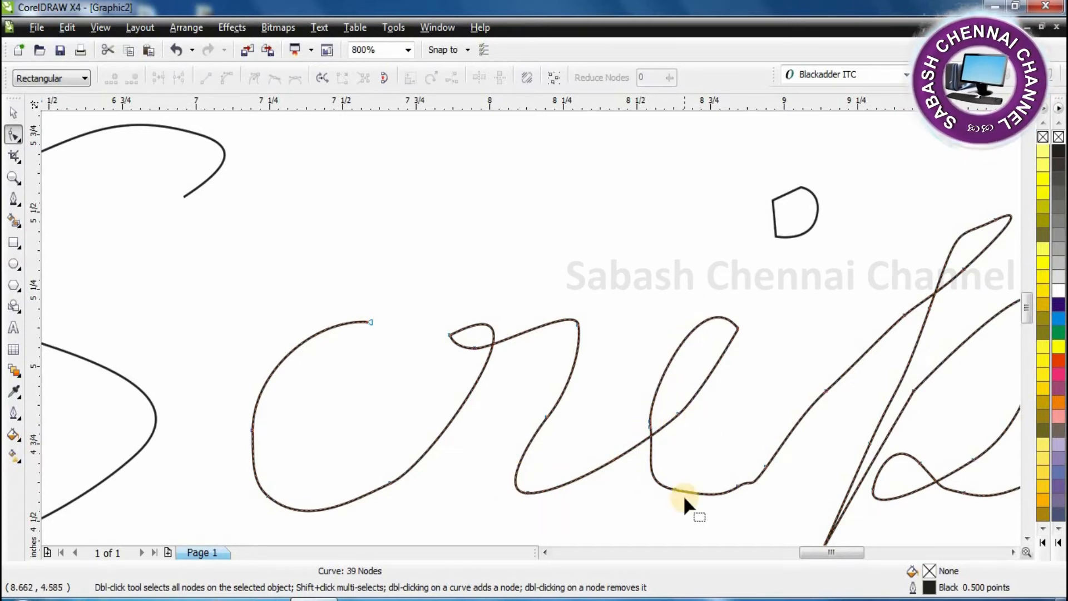
{"action": "left_click", "coordinate": [649, 427]}
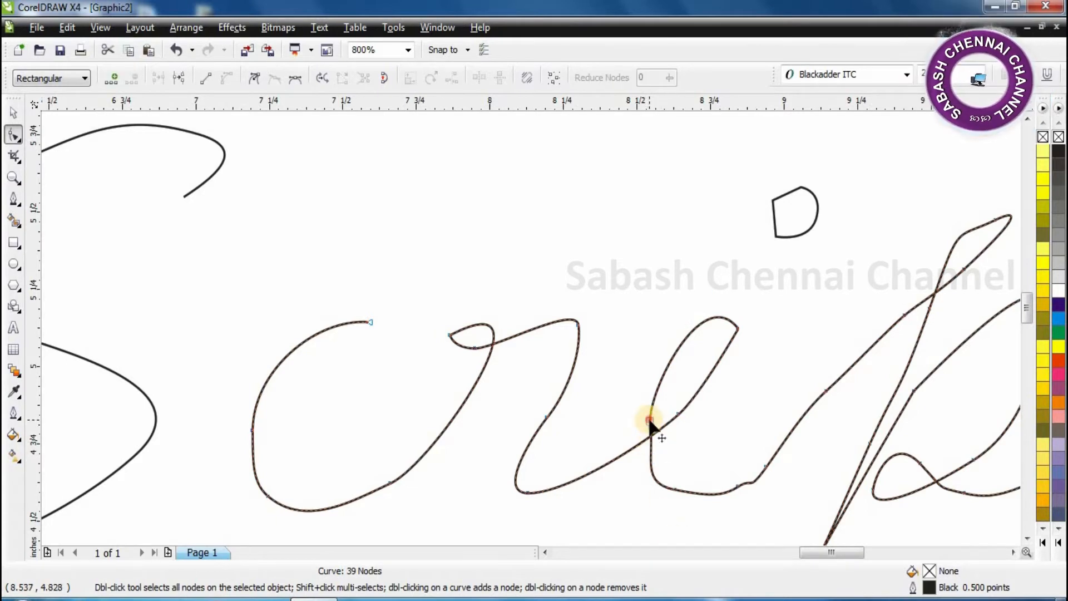
{"action": "double_click", "coordinate": [649, 440]}
{"action": "double_click", "coordinate": [737, 484]}
{"action": "double_click", "coordinate": [764, 465]}
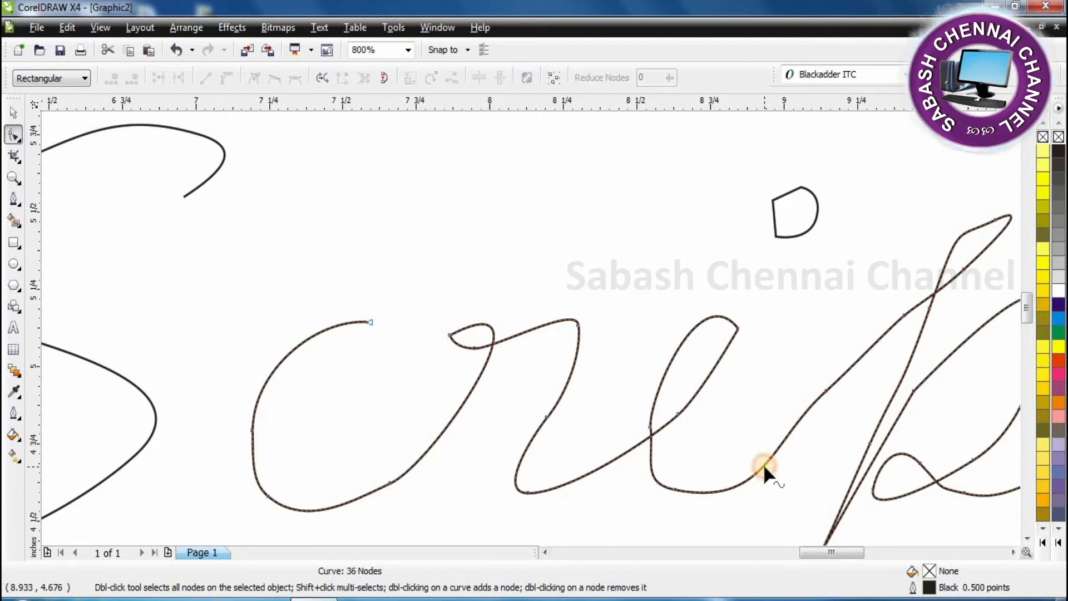
- Remove the surplus nodes from the p's upstroke, top loop and bowl to smooth the letter
{"action": "double_click", "coordinate": [901, 309]}
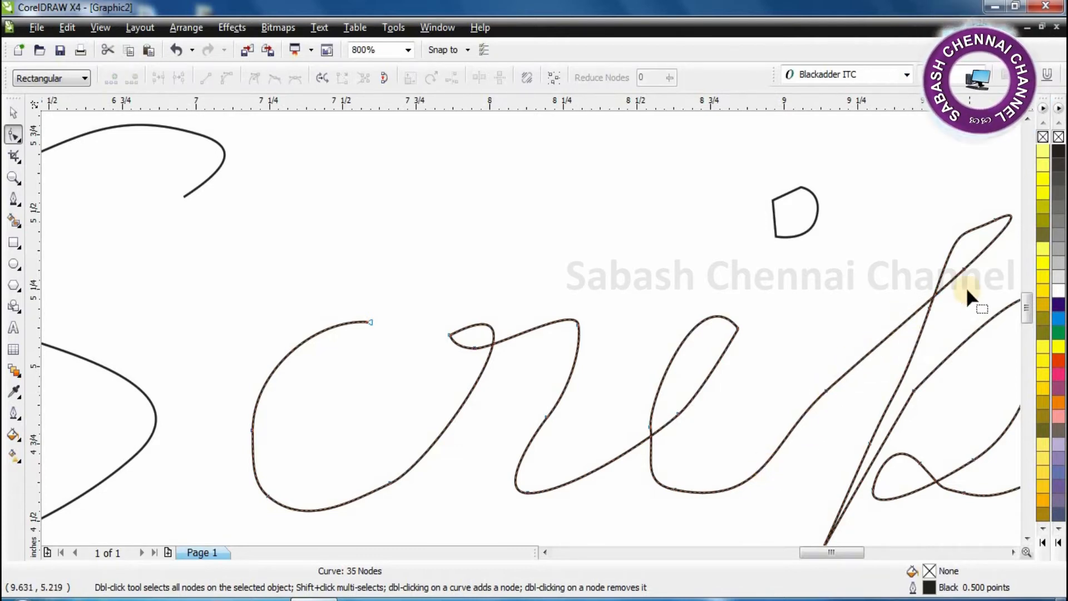
{"action": "double_click", "coordinate": [958, 233]}
{"action": "double_click", "coordinate": [960, 232]}
{"action": "double_click", "coordinate": [988, 225]}
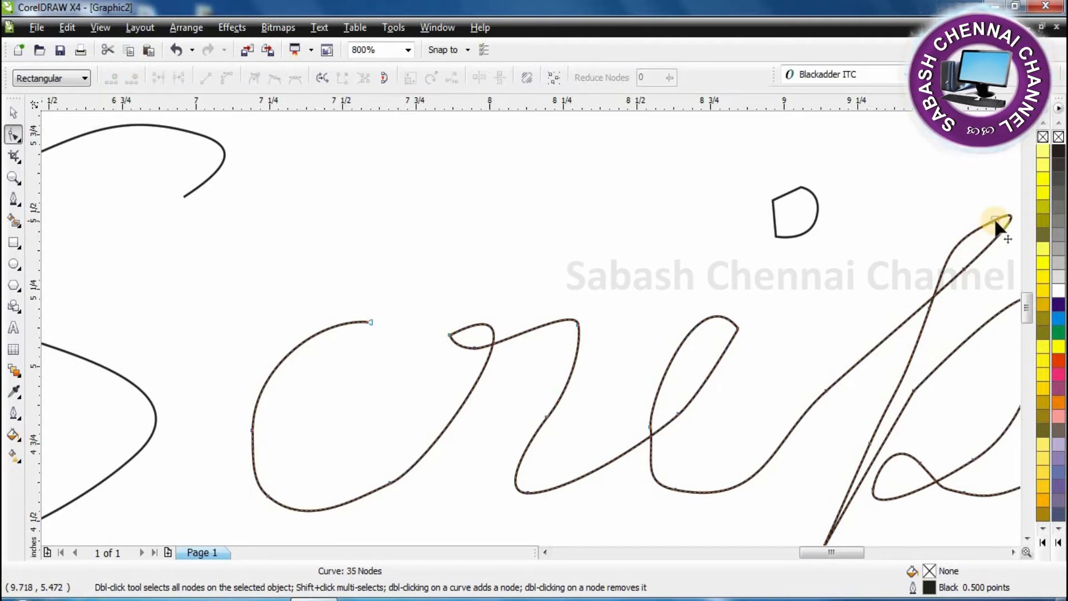
{"action": "double_click", "coordinate": [912, 392]}
- Shift the node near the top of the p's stem down toward the upstroke and remove it to straighten the stem
{"action": "left_click_drag", "start_coordinate": [813, 558], "coordinate": [840, 558]}
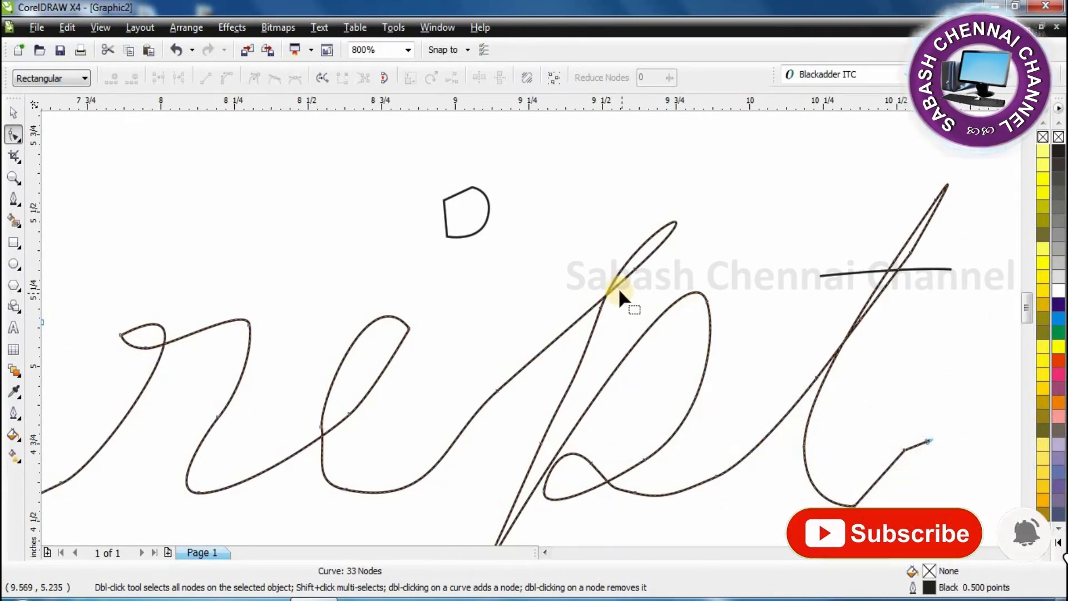
{"action": "left_click", "coordinate": [600, 308]}
{"action": "double_click", "coordinate": [600, 307]}
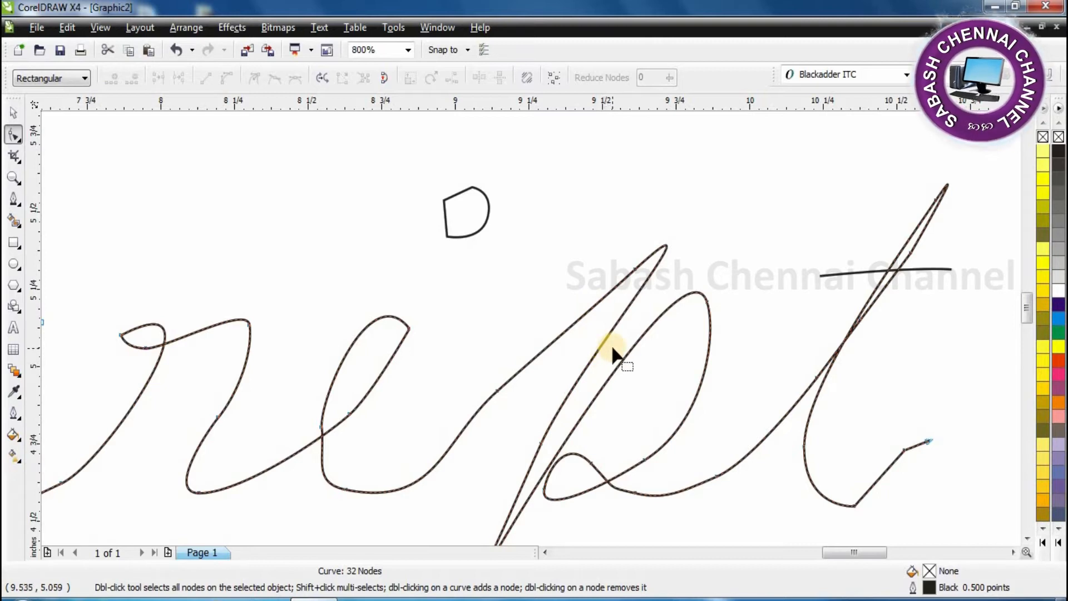
{"action": "key", "text": "ctrl+z"}
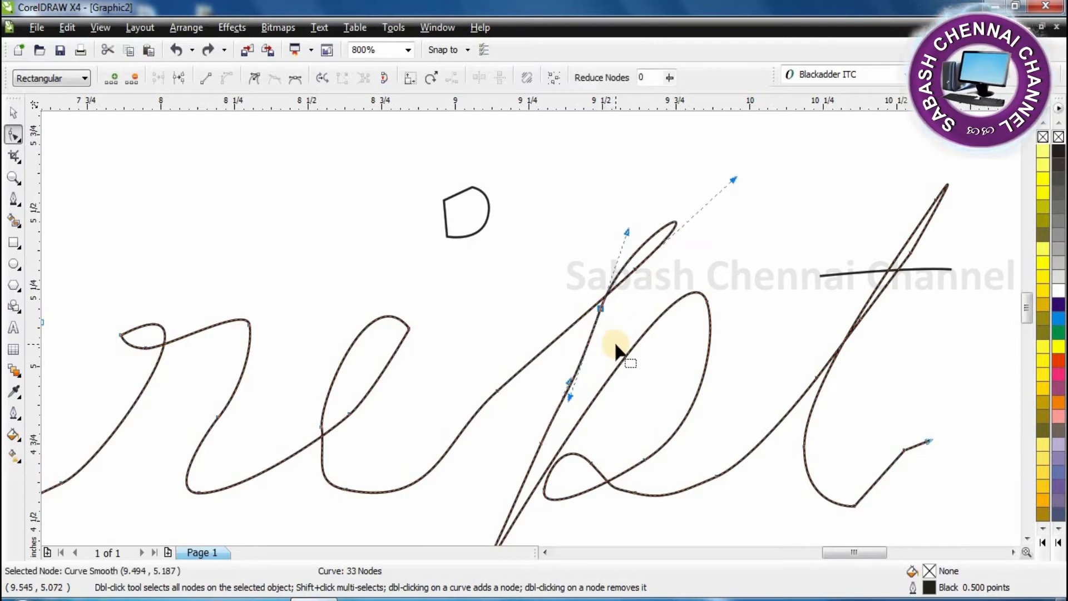
{"action": "left_click_drag", "start_coordinate": [599, 308], "coordinate": [566, 344]}
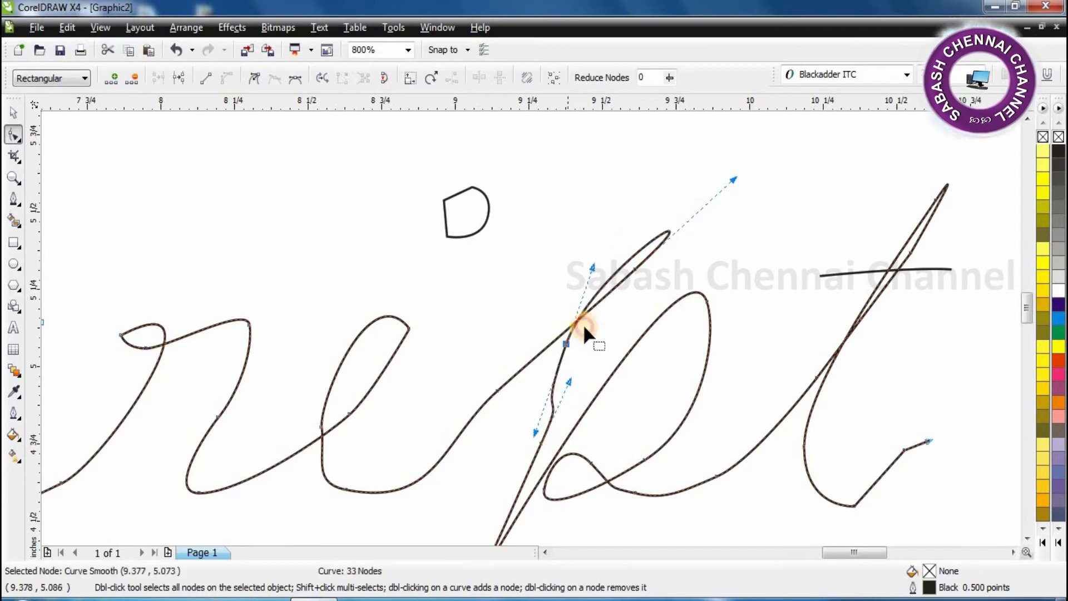
{"action": "key", "text": "Delete"}
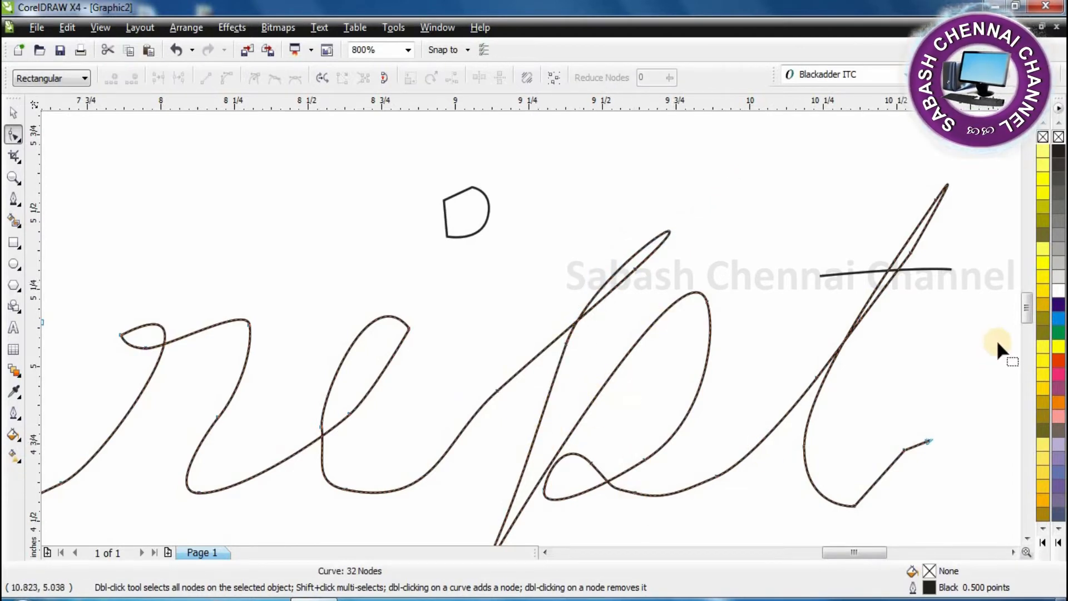
- Remove the surplus nodes from the stroke joining the p to the t and from the t's tail
{"action": "left_click_drag", "start_coordinate": [1023, 316], "coordinate": [1023, 322]}
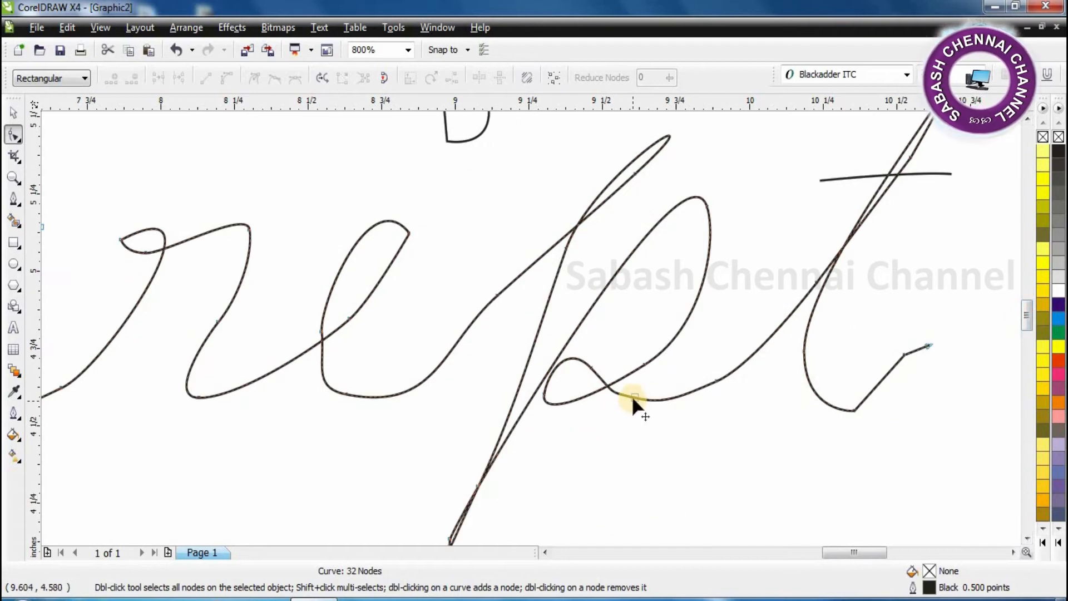
{"action": "left_click_drag", "start_coordinate": [635, 395], "coordinate": [629, 427]}
{"action": "double_click", "coordinate": [627, 428]}
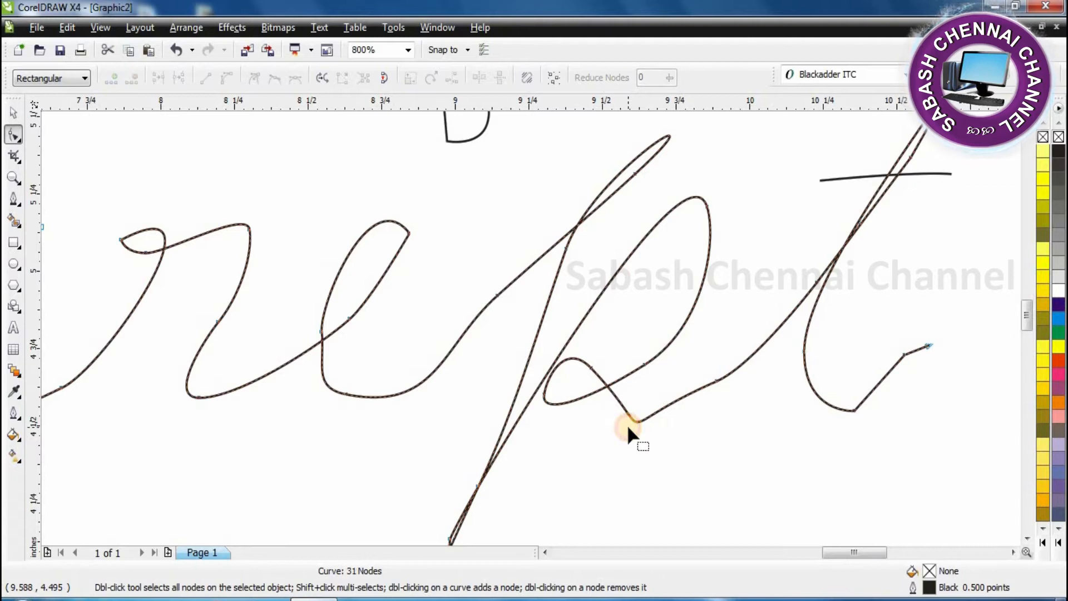
{"action": "double_click", "coordinate": [715, 381]}
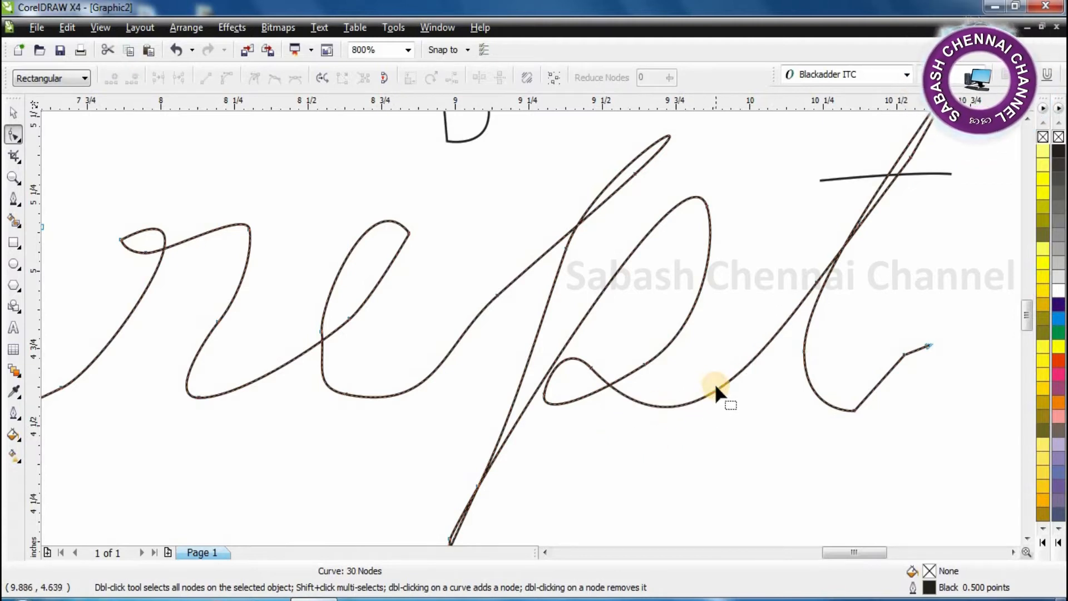
{"action": "double_click", "coordinate": [904, 353]}
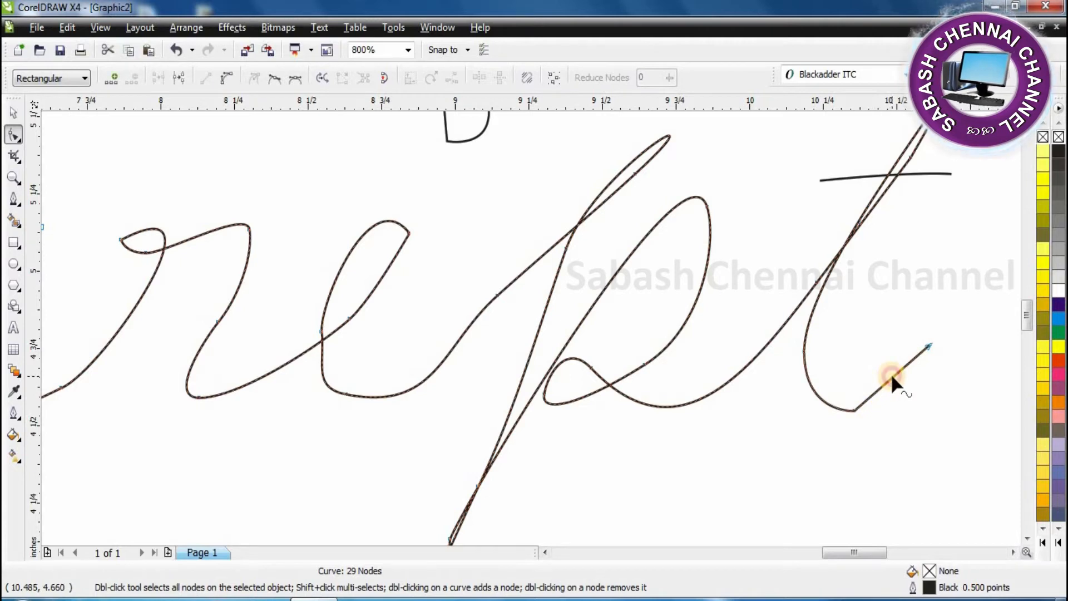
{"action": "left_click_drag", "start_coordinate": [891, 374], "coordinate": [898, 384]}
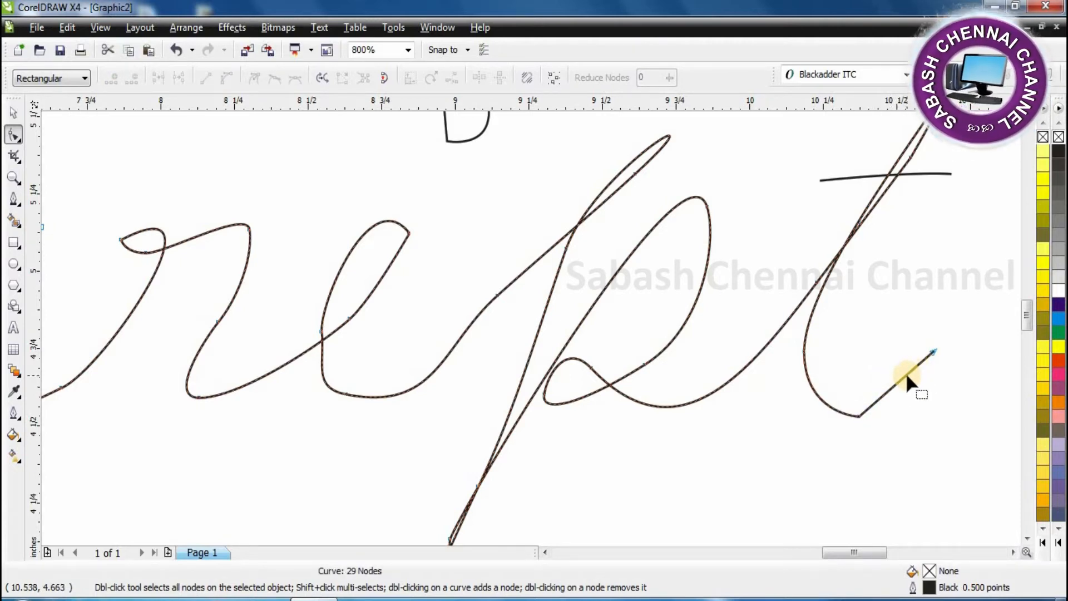
{"action": "key", "text": "ctrl+z"}
{"action": "left_click", "coordinate": [706, 238]}
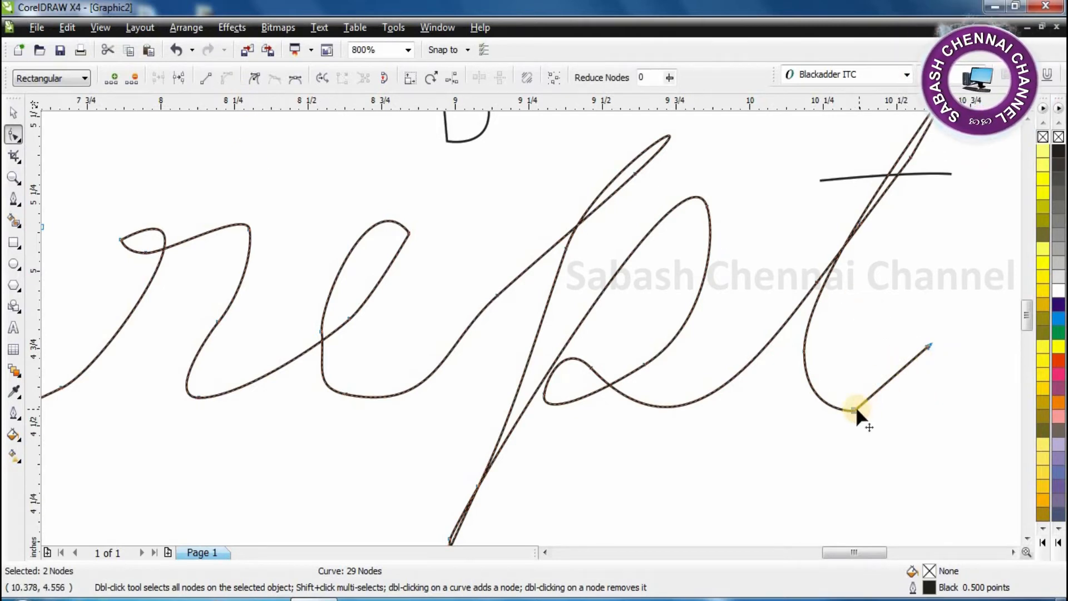
{"action": "key", "text": "Delete"}
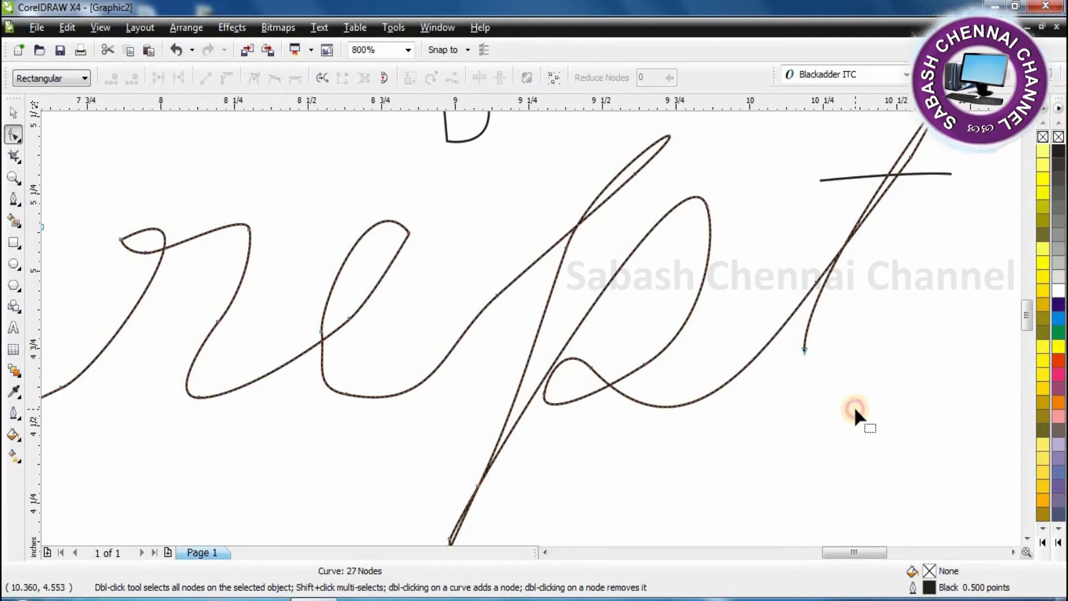
{"action": "key", "text": "ctrl+z"}
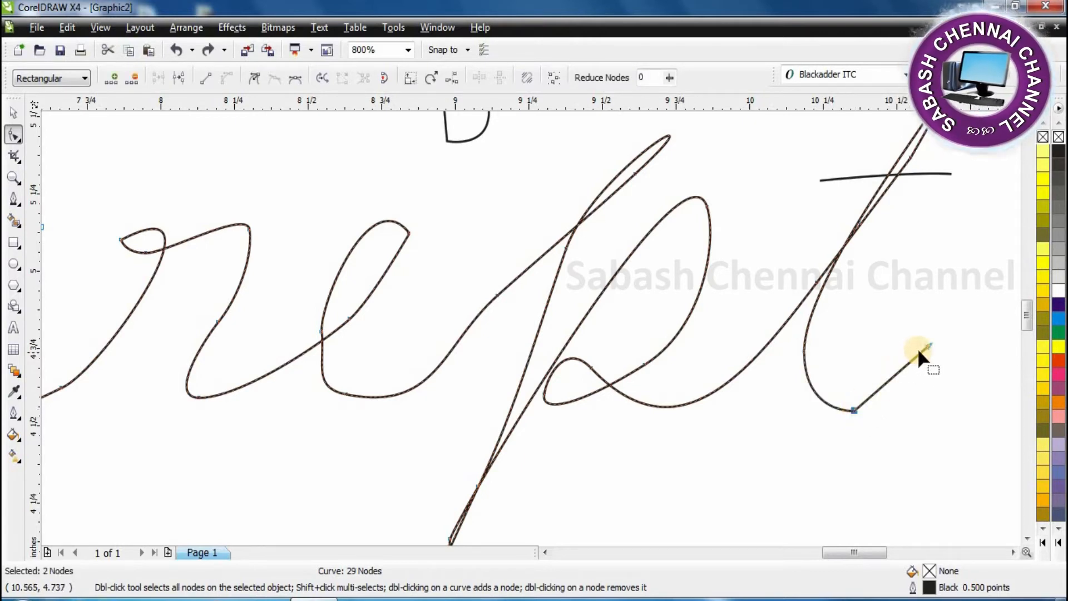
{"action": "left_click", "coordinate": [893, 375]}
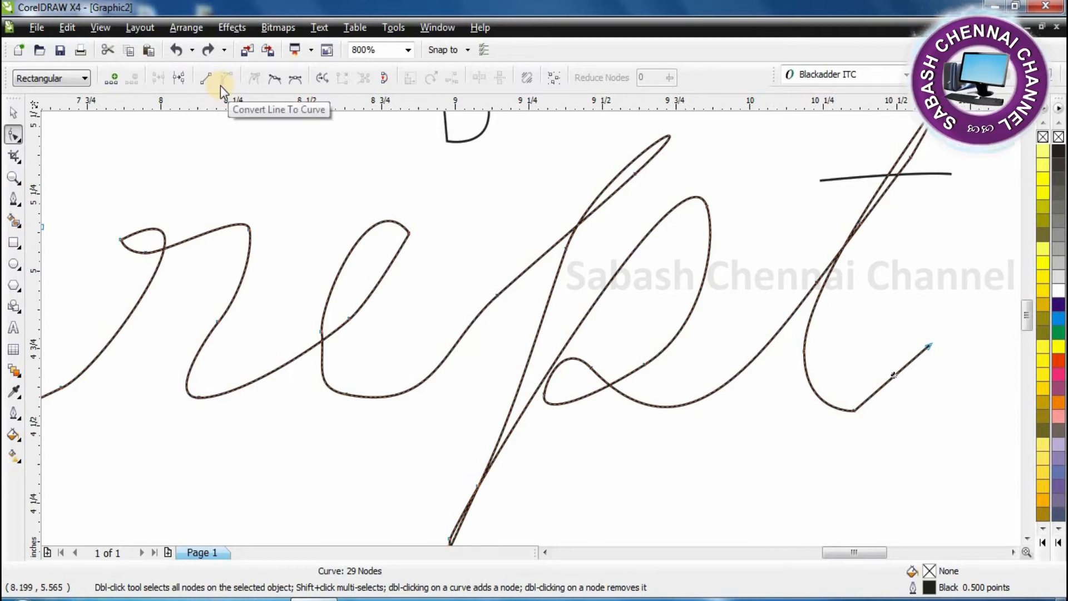
{"action": "left_click", "coordinate": [899, 395]}
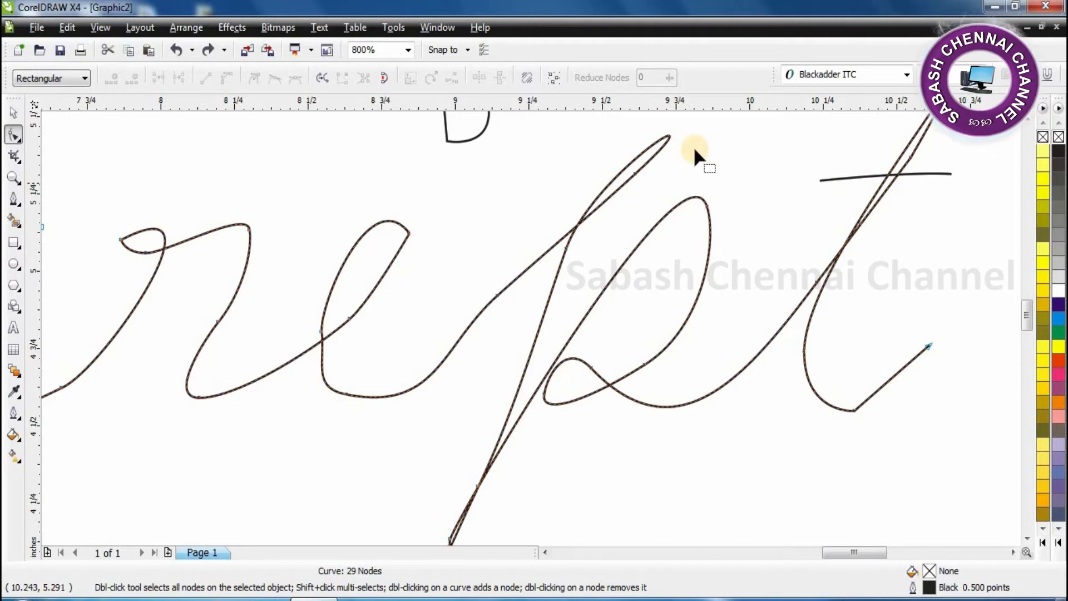
- Select the dot of the i and convert its two straight segments to curves
{"action": "left_click", "coordinate": [470, 144]}
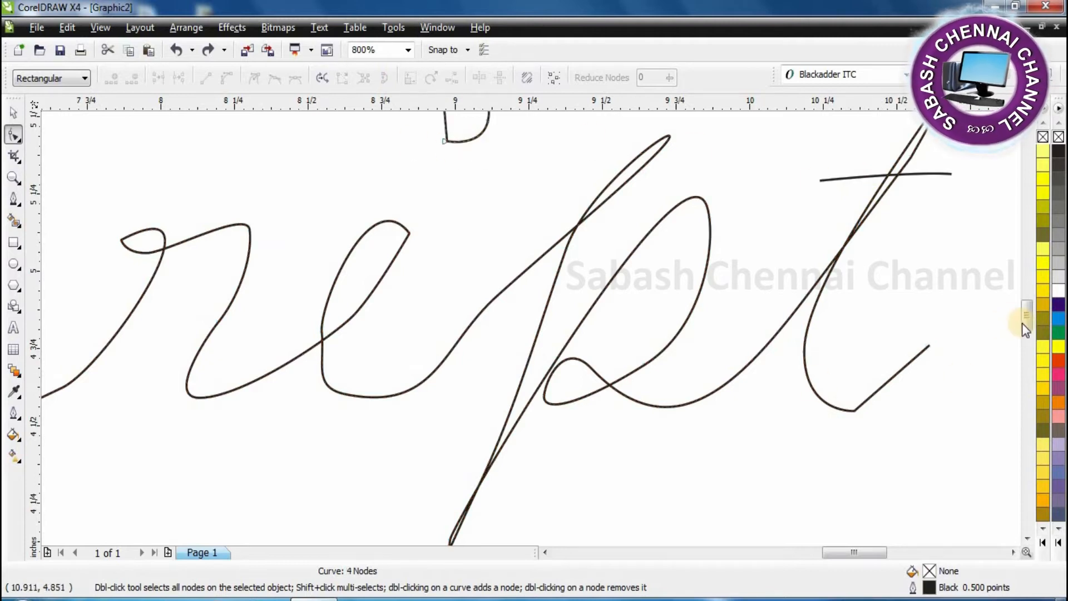
{"action": "left_click_drag", "start_coordinate": [1023, 323], "coordinate": [1017, 297]}
{"action": "left_click", "coordinate": [457, 358]}
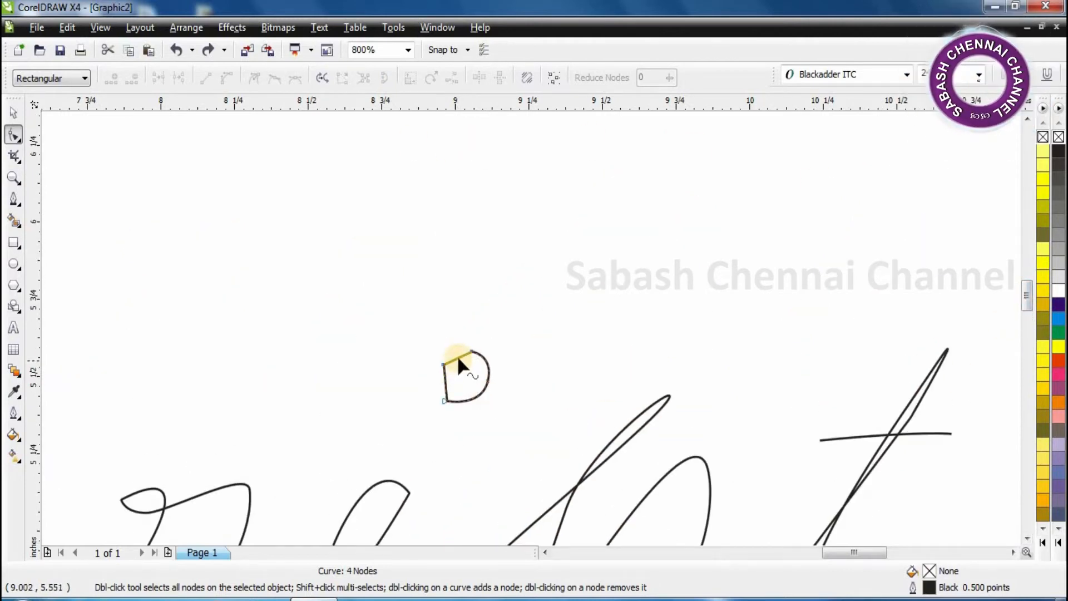
{"action": "left_click", "coordinate": [445, 377]}
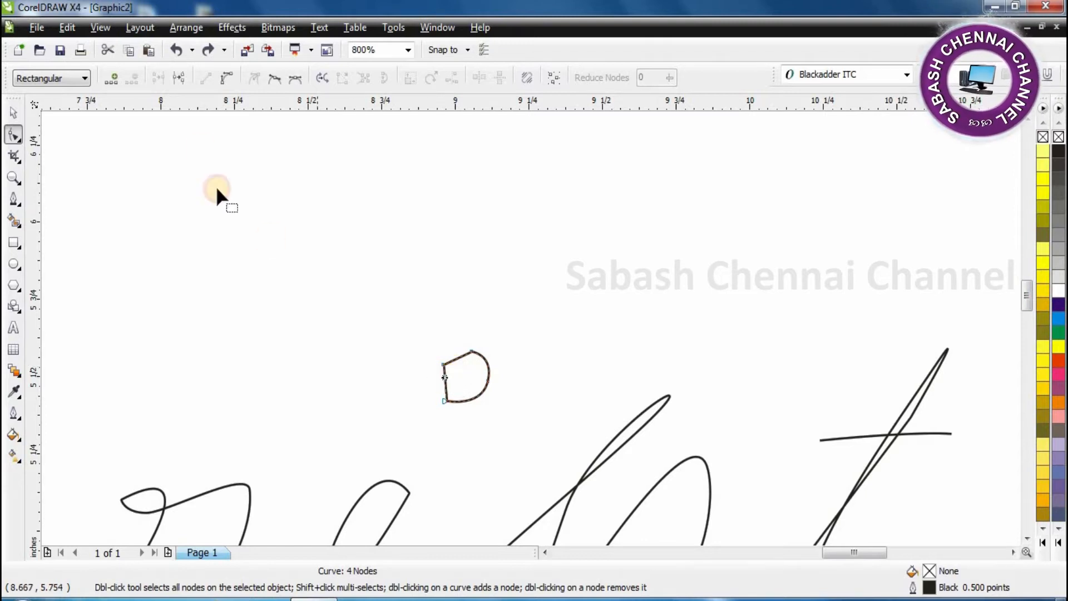
{"action": "left_click", "coordinate": [226, 79]}
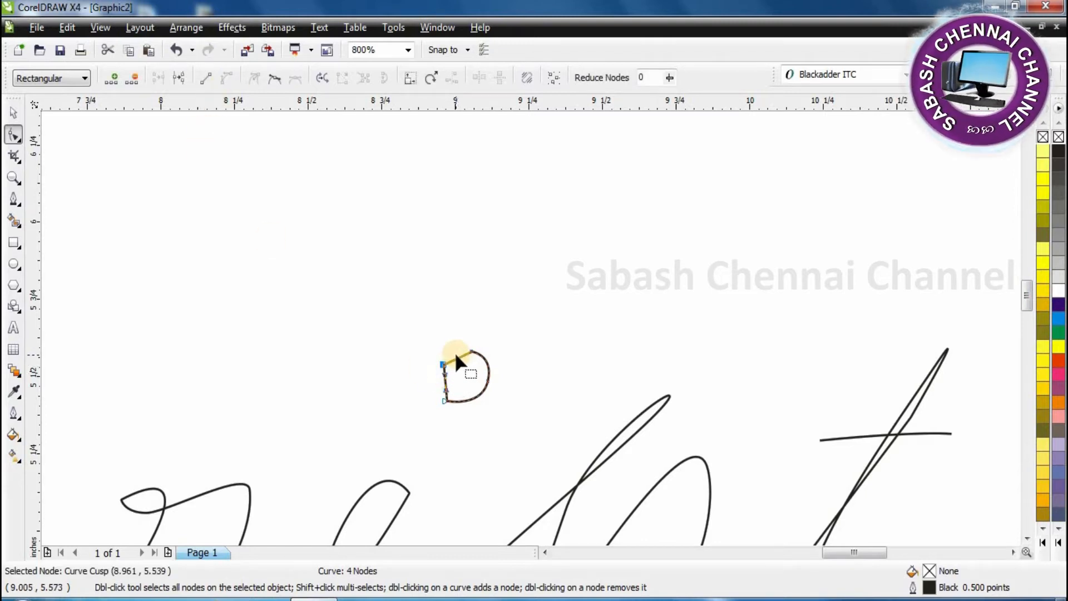
{"action": "left_click", "coordinate": [443, 352]}
{"action": "left_click", "coordinate": [226, 79]}
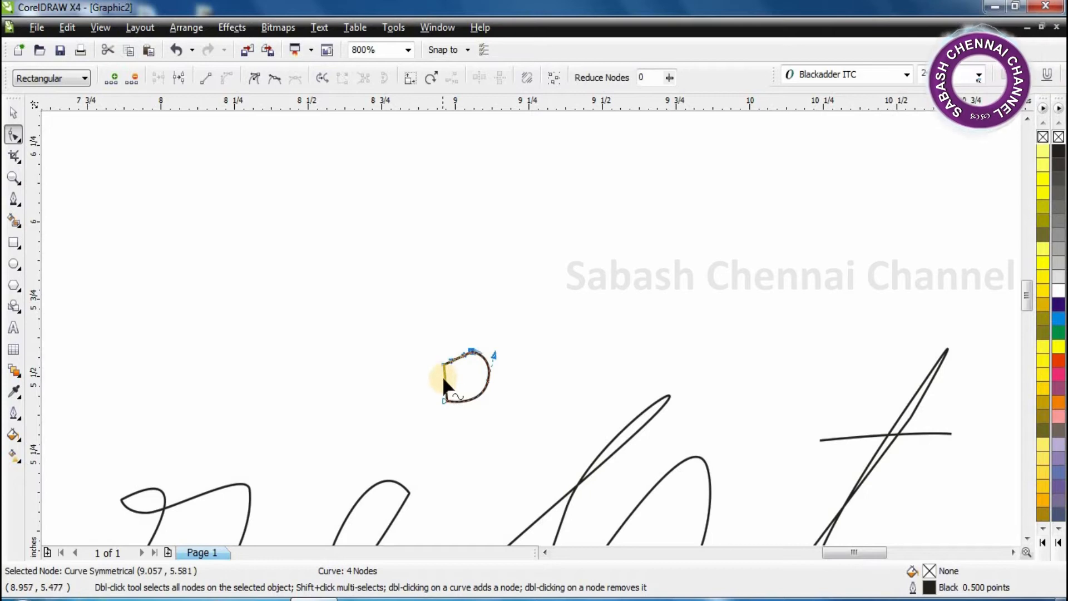
- Round off the dot of the i by deleting its two upper nodes
{"action": "key", "text": "Delete"}
{"action": "left_click_drag", "start_coordinate": [448, 365], "coordinate": [454, 356]}
{"action": "double_click", "coordinate": [467, 352]}
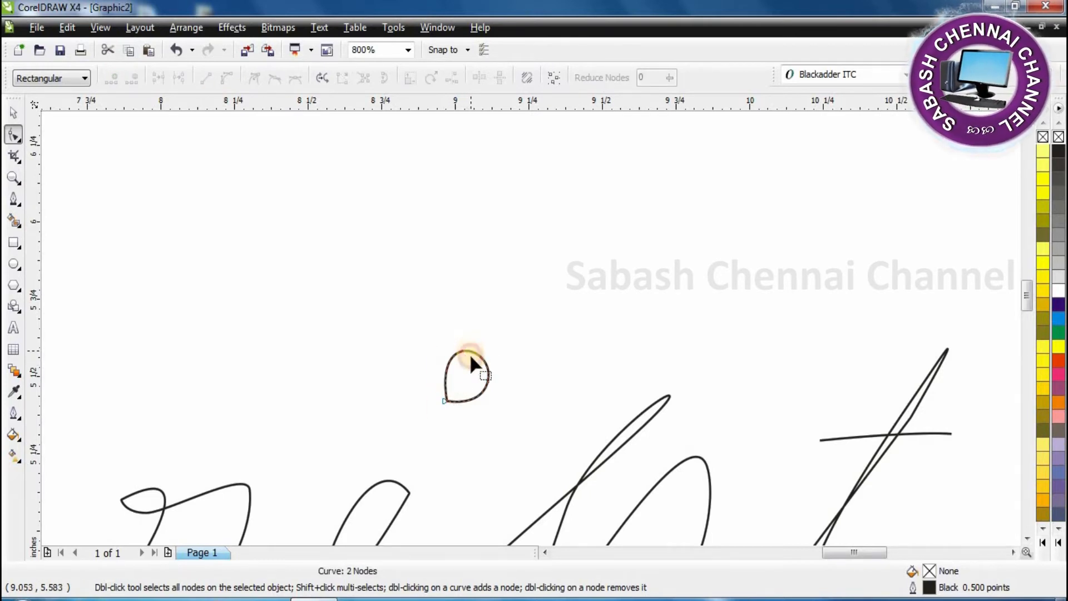
{"action": "scroll", "coordinate": [530, 332], "scroll_direction": "down", "scroll_amount": 1}
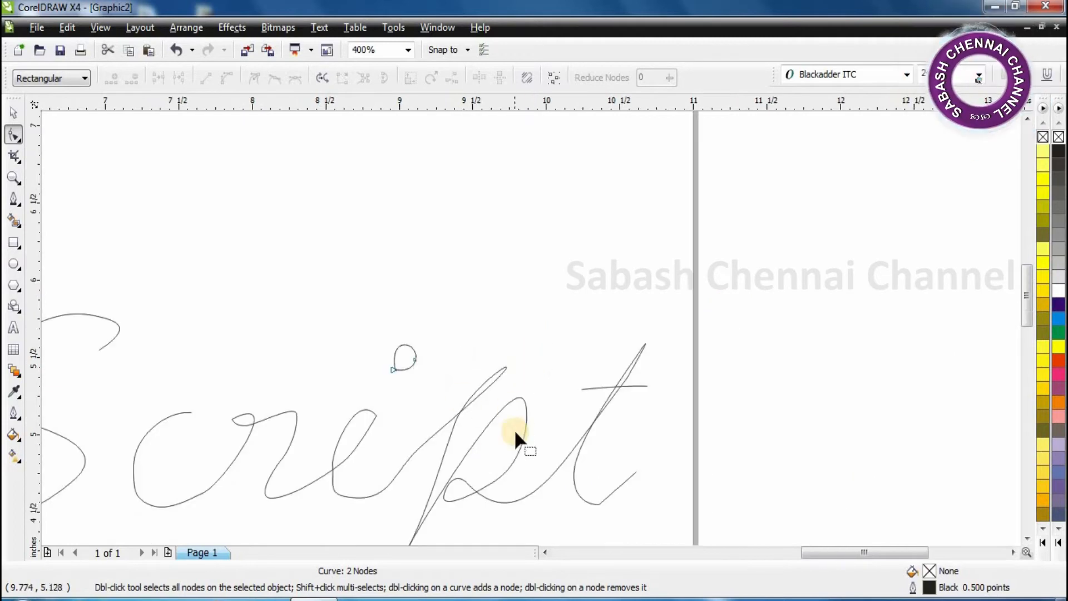
{"action": "scroll", "coordinate": [515, 432], "scroll_direction": "down", "scroll_amount": 1}
{"action": "scroll", "coordinate": [530, 333], "scroll_direction": "down", "scroll_amount": 1}
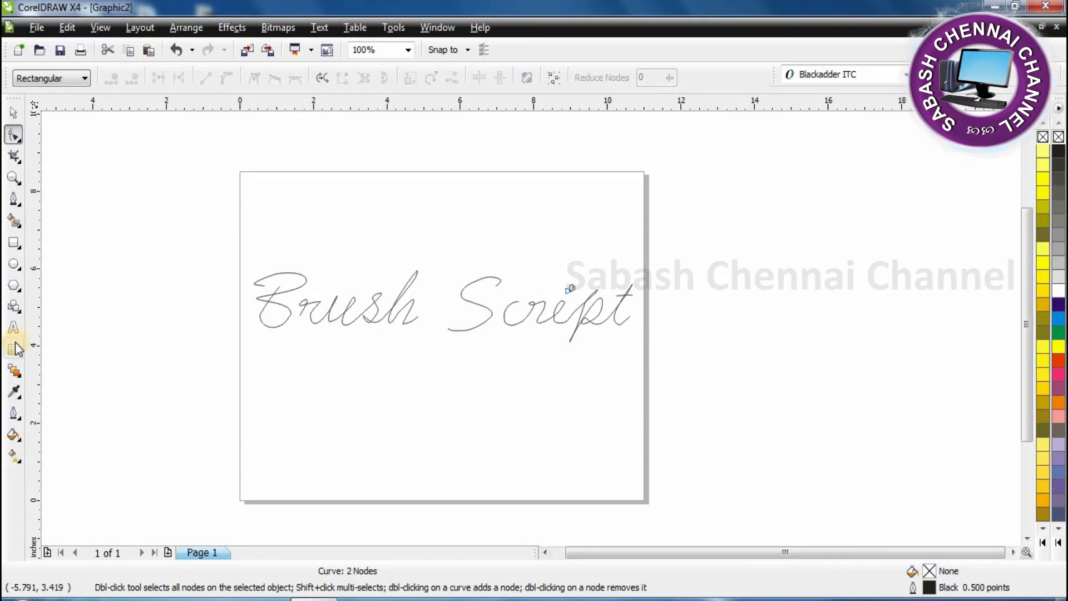
- Draw a circle about 0.32 inches in diameter below the letter B and fill it with PANTONE 110 EC
{"action": "left_click", "coordinate": [14, 305]}
{"action": "left_click", "coordinate": [14, 263]}
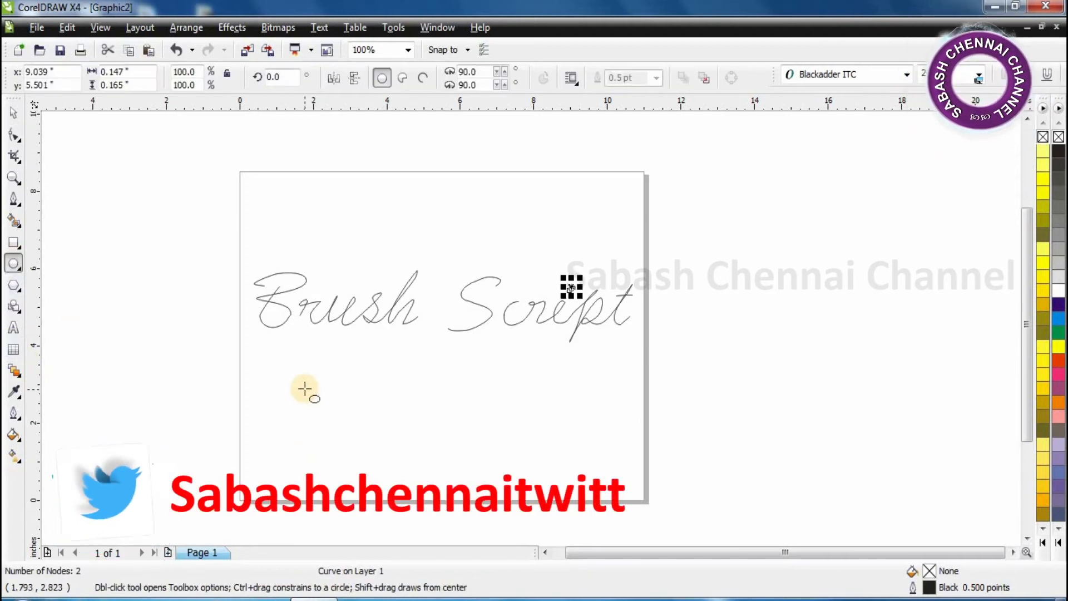
{"action": "left_click_drag", "start_coordinate": [281, 375], "coordinate": [291, 385]}
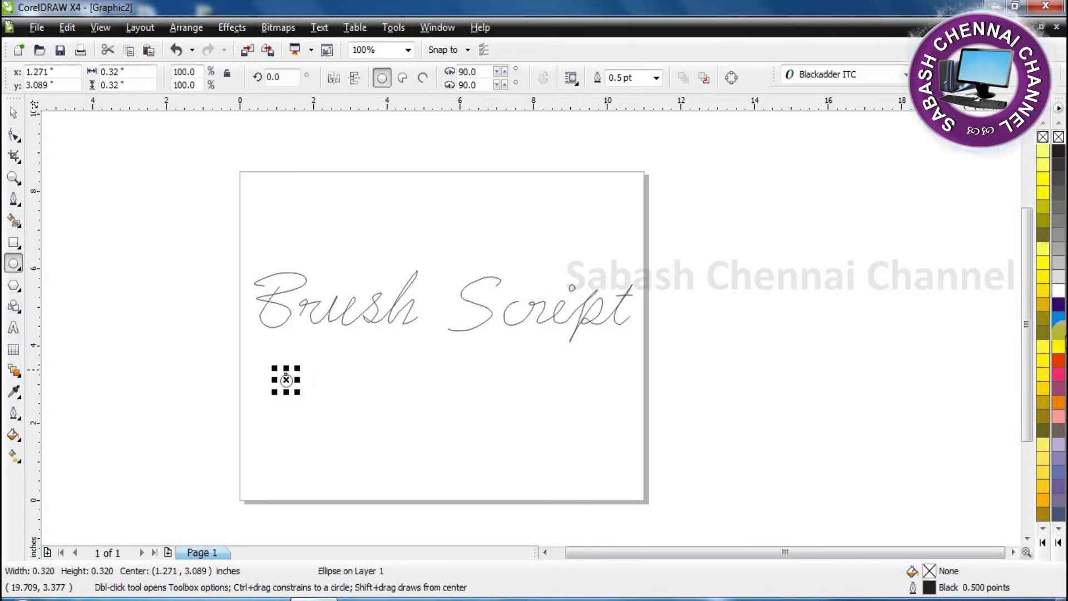
{"action": "left_click", "coordinate": [1043, 305]}
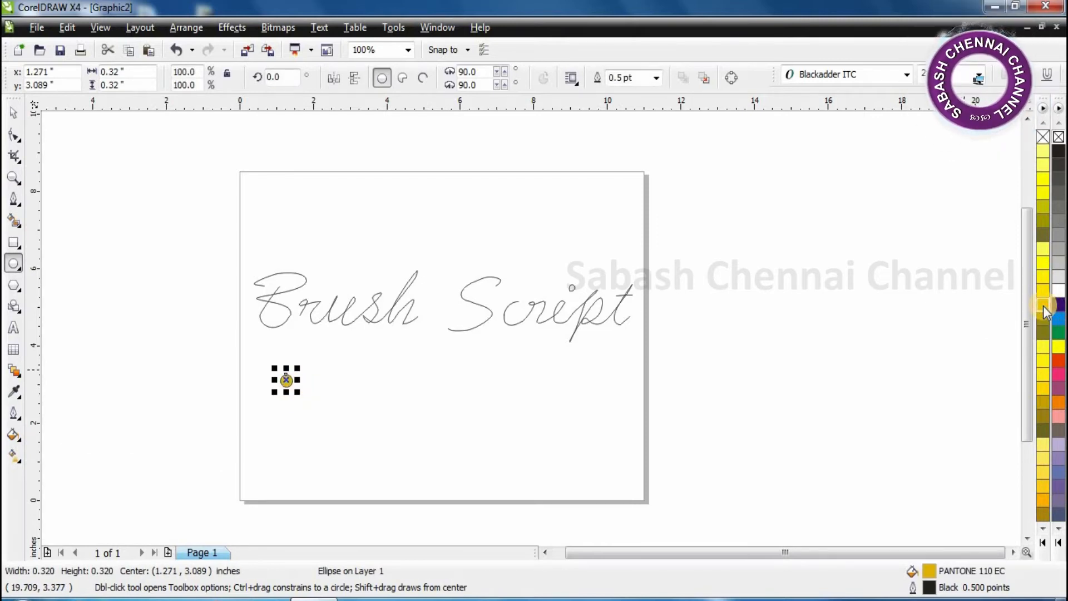
- Give the circle a linear two-color fountain fill from gold to brown
{"action": "left_click", "coordinate": [13, 435]}
{"action": "left_click", "coordinate": [25, 460]}
{"action": "left_click", "coordinate": [441, 339]}
{"action": "left_click_drag", "start_coordinate": [509, 384], "coordinate": [511, 406]}
{"action": "left_click", "coordinate": [459, 421]}
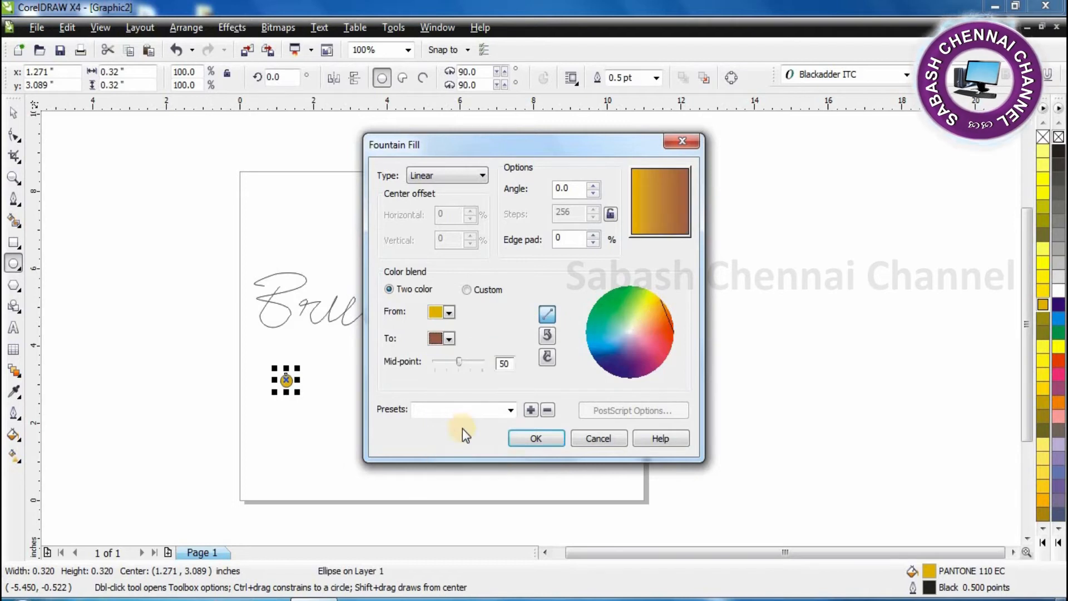
{"action": "left_click", "coordinate": [556, 442]}
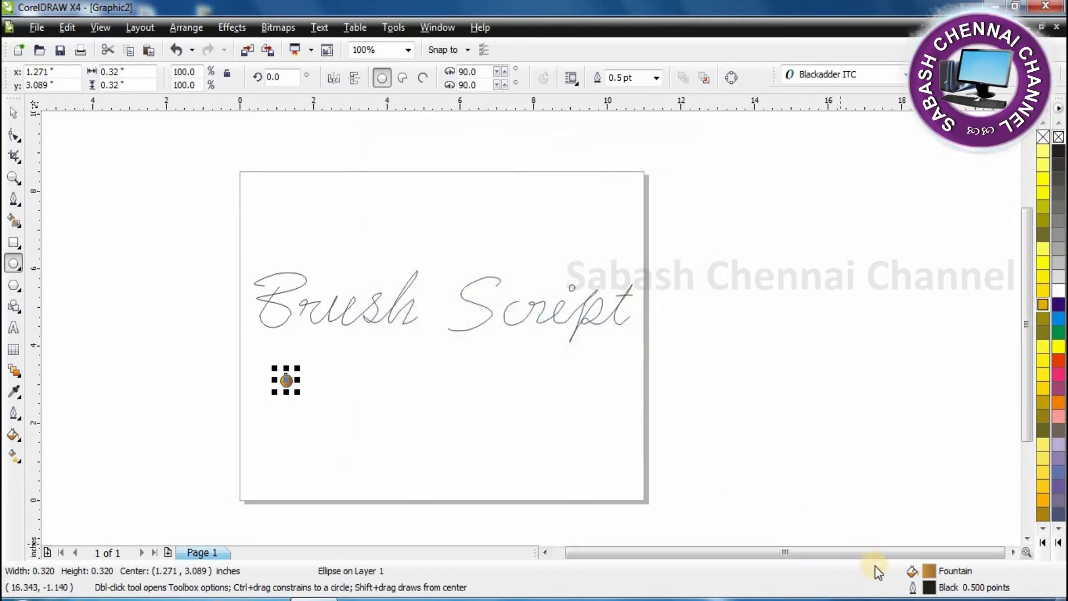
- Remove the circle's outline, duplicate the circle and place the copy below the letter S
{"action": "left_click", "coordinate": [657, 77]}
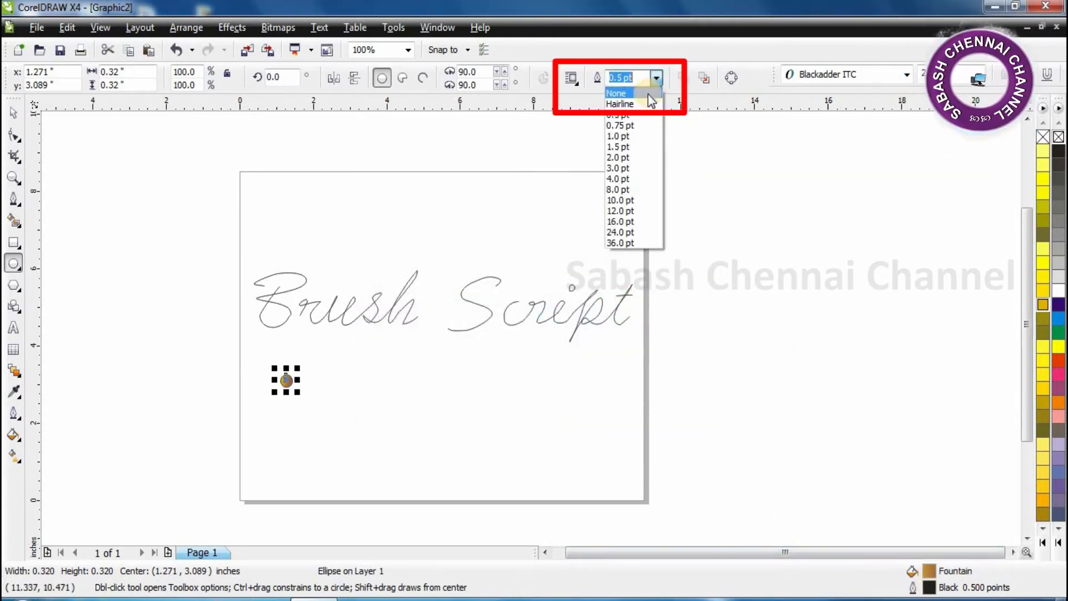
{"action": "left_click", "coordinate": [648, 94]}
{"action": "key", "text": "ctrl+d"}
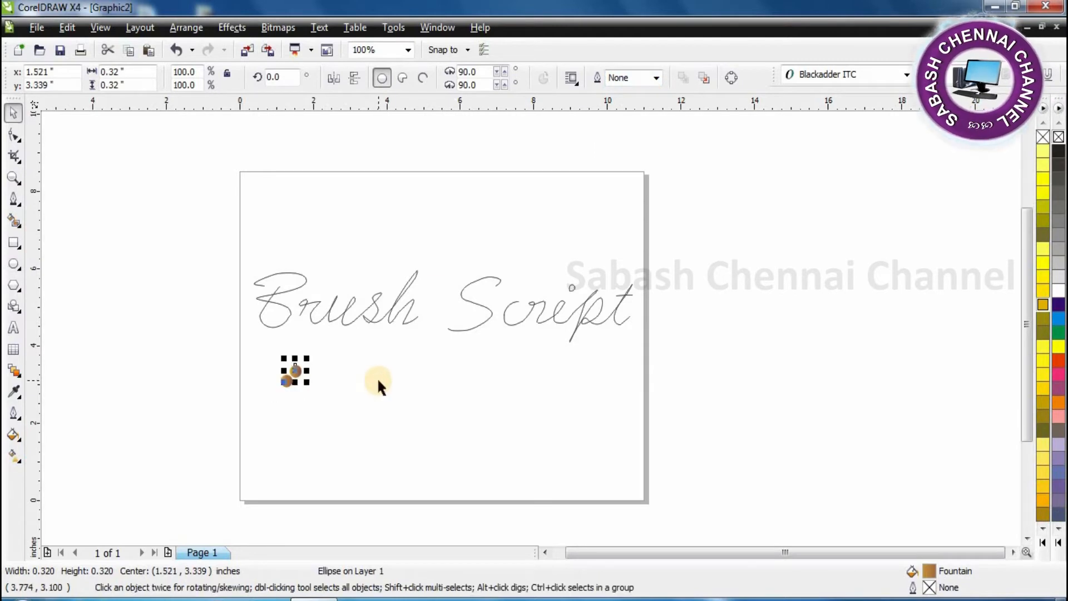
{"action": "left_click_drag", "start_coordinate": [299, 374], "coordinate": [476, 377]}
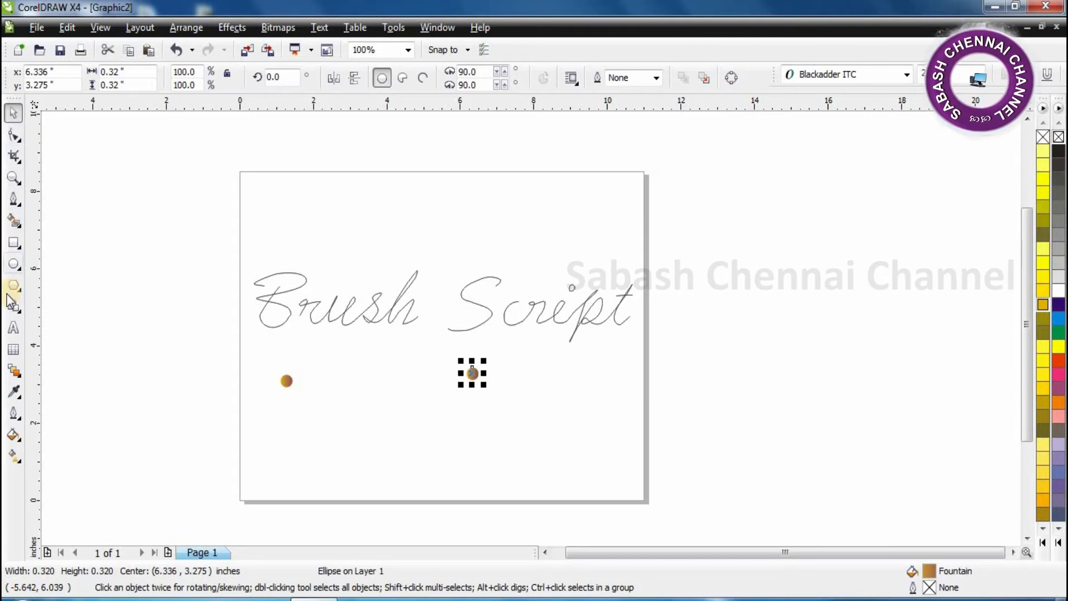
- Blend the two circles in a straight line and set the blend to 999 steps
{"action": "left_click", "coordinate": [14, 370]}
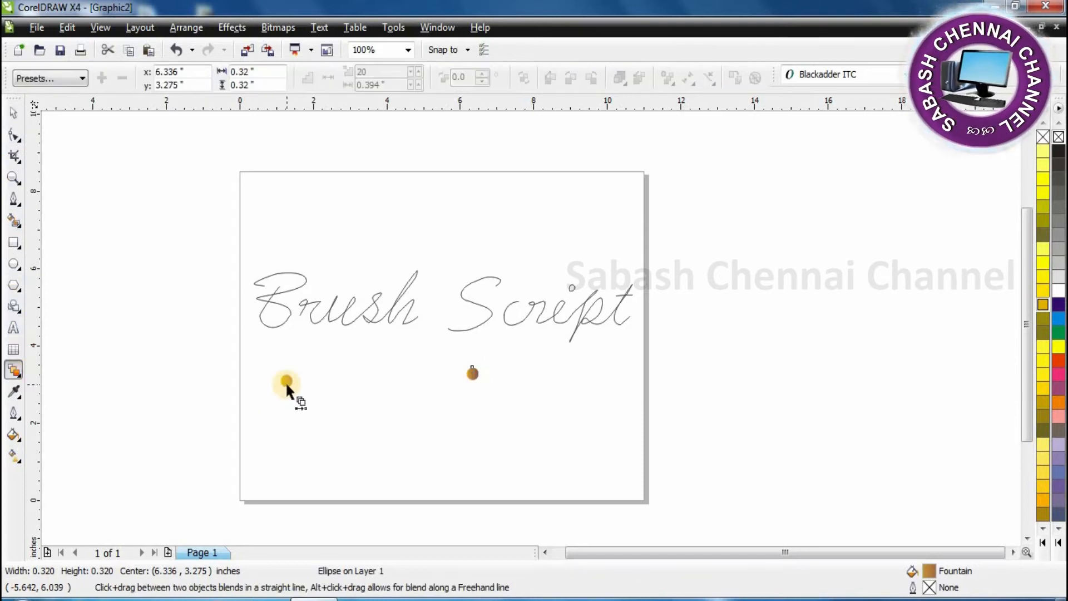
{"action": "left_click_drag", "start_coordinate": [287, 381], "coordinate": [470, 371]}
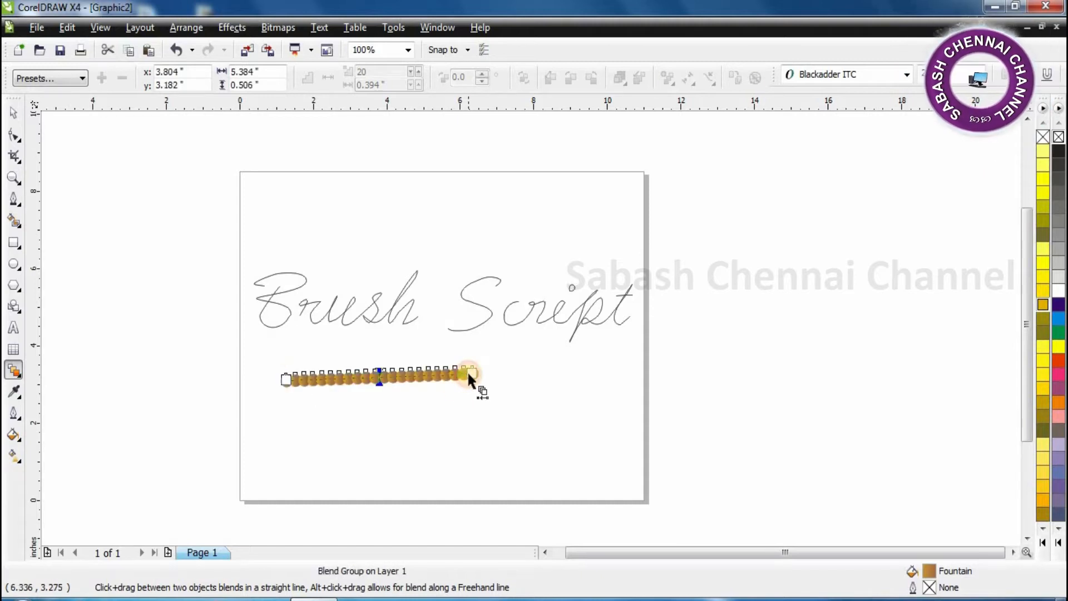
{"action": "left_click", "coordinate": [15, 116]}
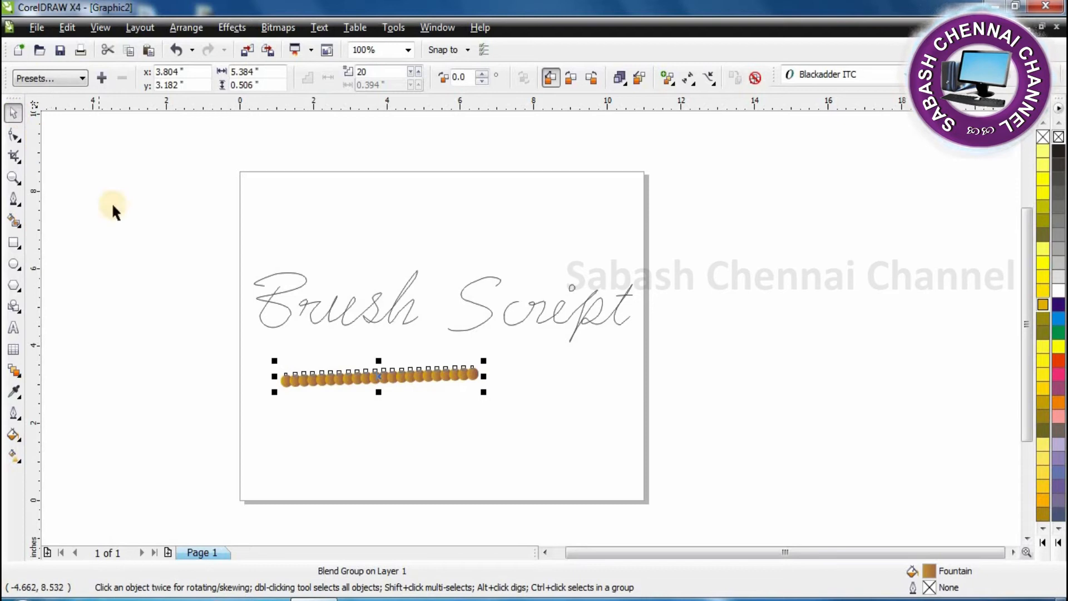
{"action": "double_click", "coordinate": [328, 71]}
{"action": "type", "text": "999"}
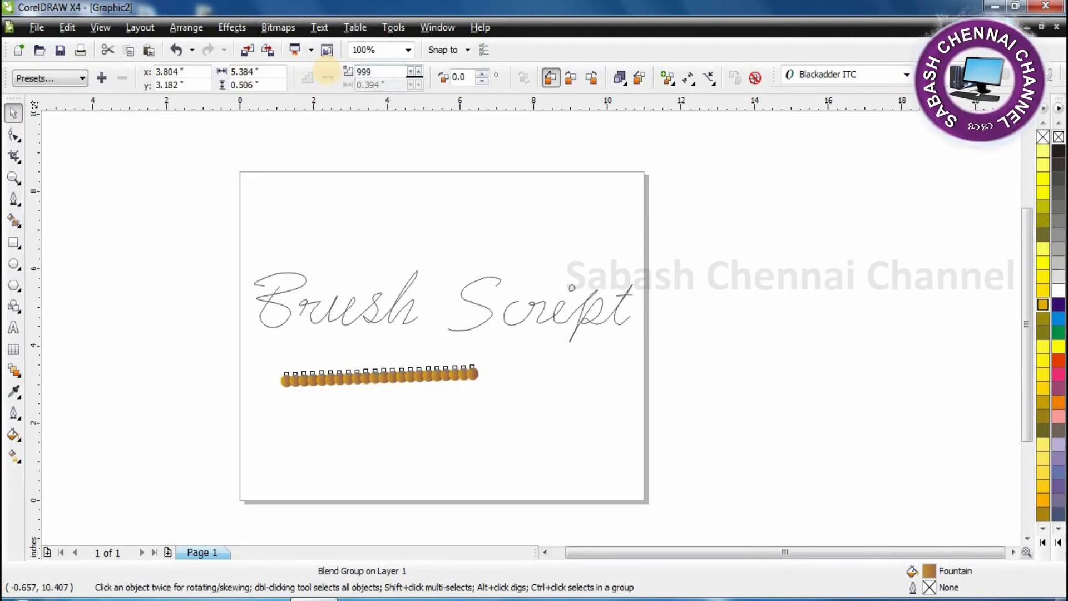
{"action": "key", "text": "Return"}
{"action": "left_click", "coordinate": [14, 116]}
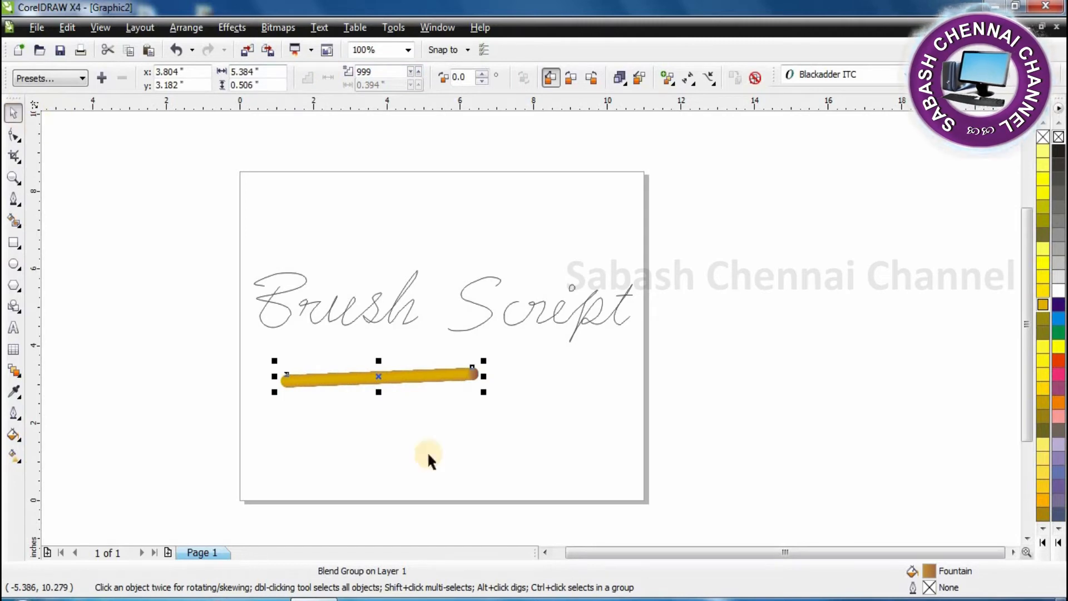
- Lower the blend's end circle to level the bar, and make a second bar so one lies above the other
{"action": "left_click", "coordinate": [534, 419]}
{"action": "left_click_drag", "start_coordinate": [477, 373], "coordinate": [477, 379]}
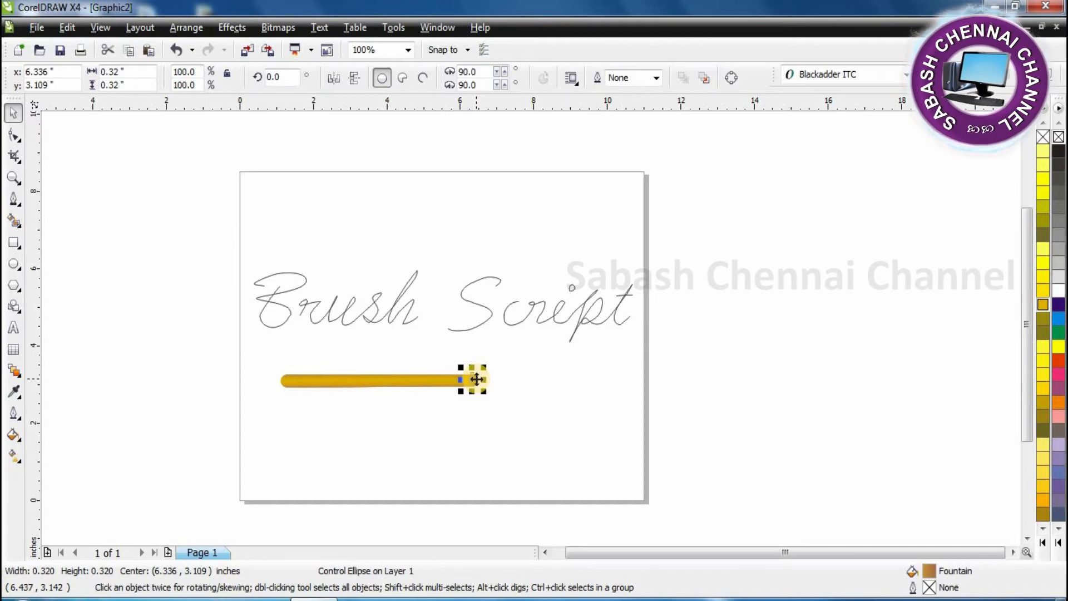
{"action": "left_click", "coordinate": [443, 451]}
{"action": "left_click_drag", "start_coordinate": [255, 361], "coordinate": [549, 389]}
{"action": "left_click_drag", "start_coordinate": [429, 384], "coordinate": [395, 361]}
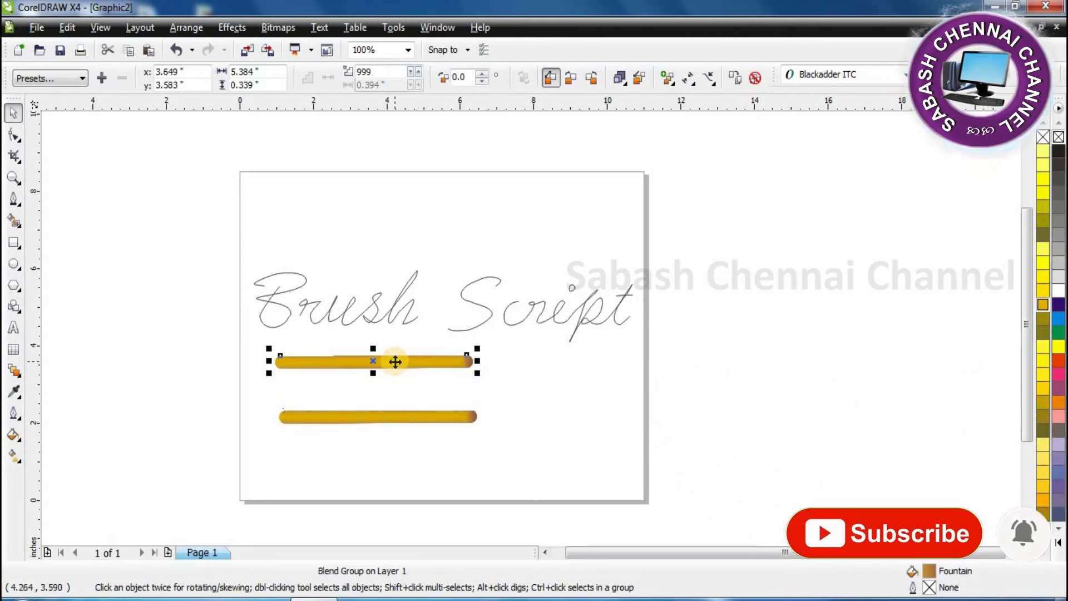
- Attach the upper blend bar to the traced letter B as its new path
{"action": "left_click", "coordinate": [282, 293]}
{"action": "left_click_drag", "start_coordinate": [259, 352], "coordinate": [479, 372]}
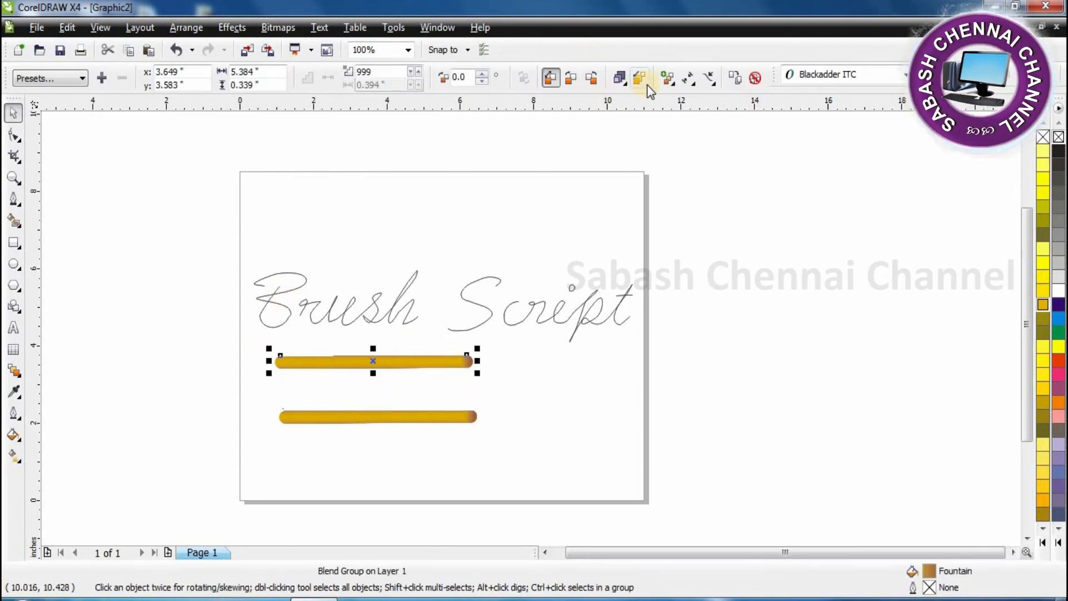
{"action": "left_click", "coordinate": [671, 82]}
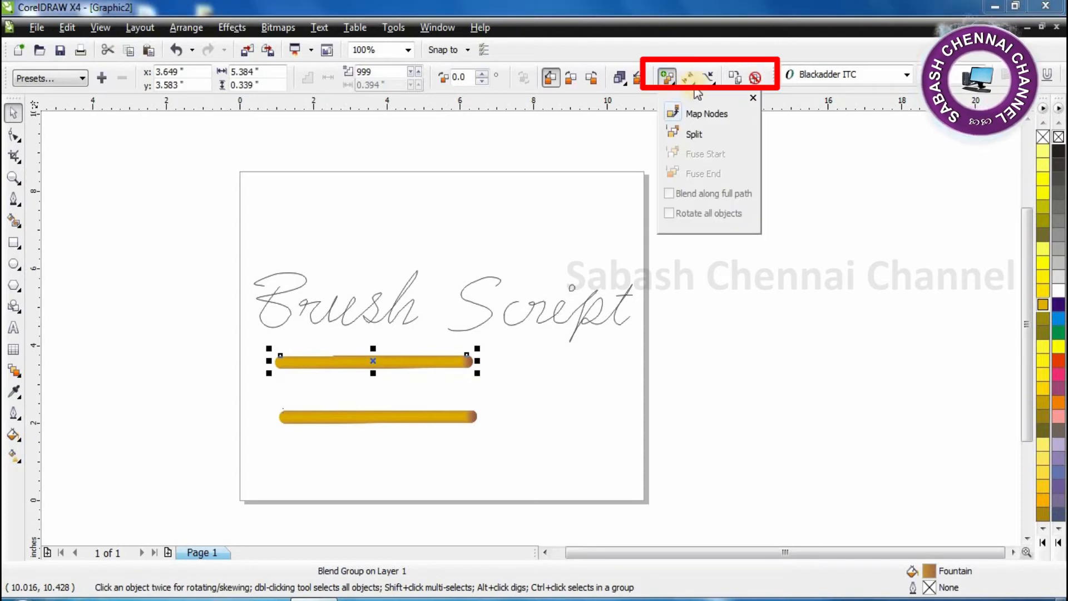
{"action": "left_click", "coordinate": [710, 79]}
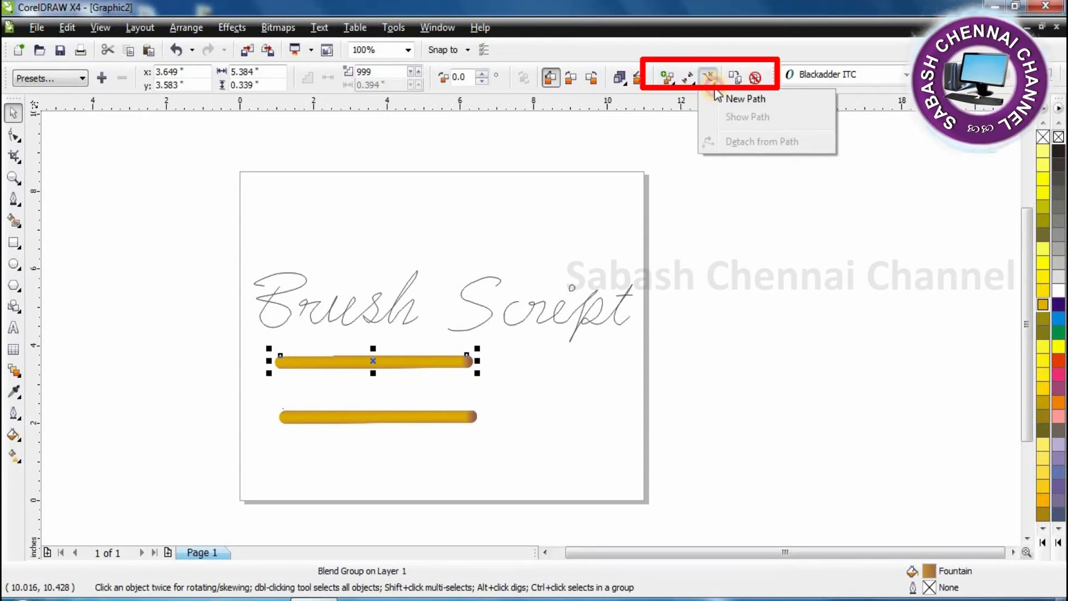
{"action": "left_click", "coordinate": [746, 99]}
{"action": "left_click", "coordinate": [281, 292]}
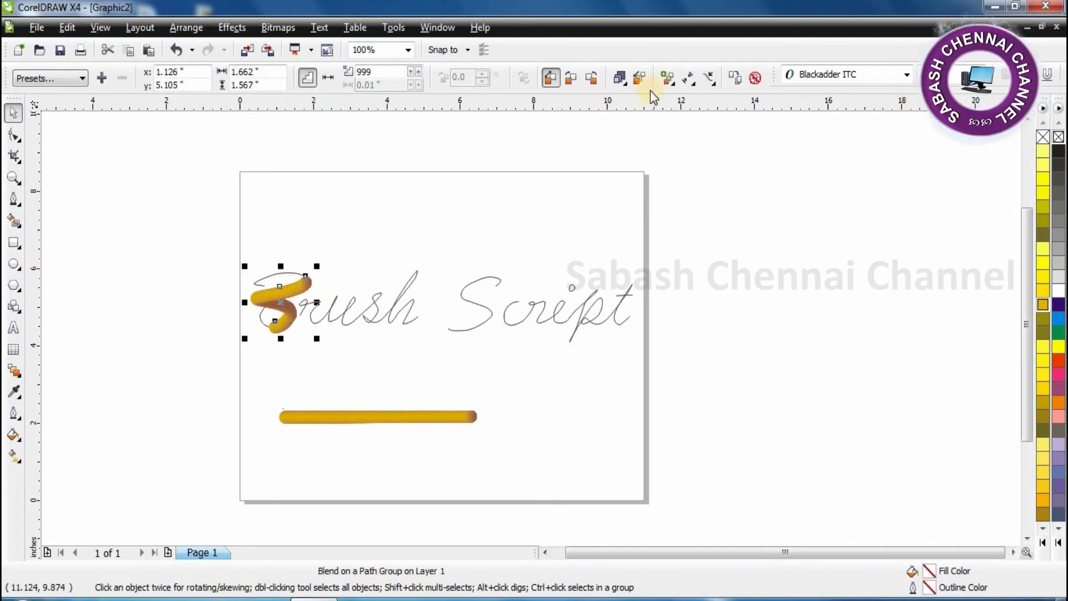
- Spread the blend on the letter B along its full path
{"action": "left_click", "coordinate": [675, 87]}
{"action": "left_click", "coordinate": [668, 85]}
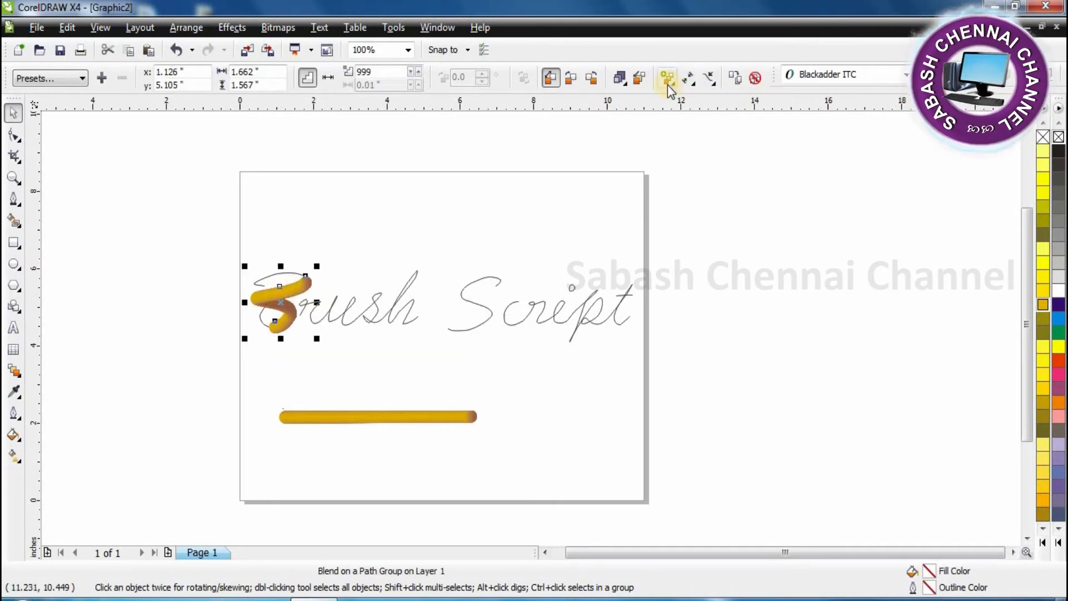
{"action": "left_click", "coordinate": [709, 78]}
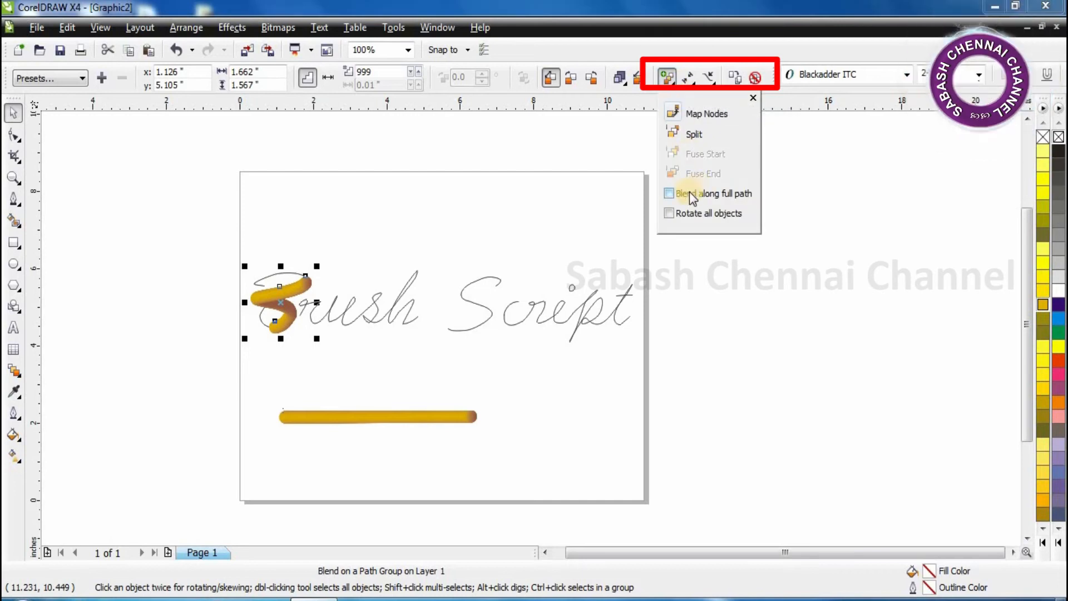
{"action": "left_click", "coordinate": [722, 193]}
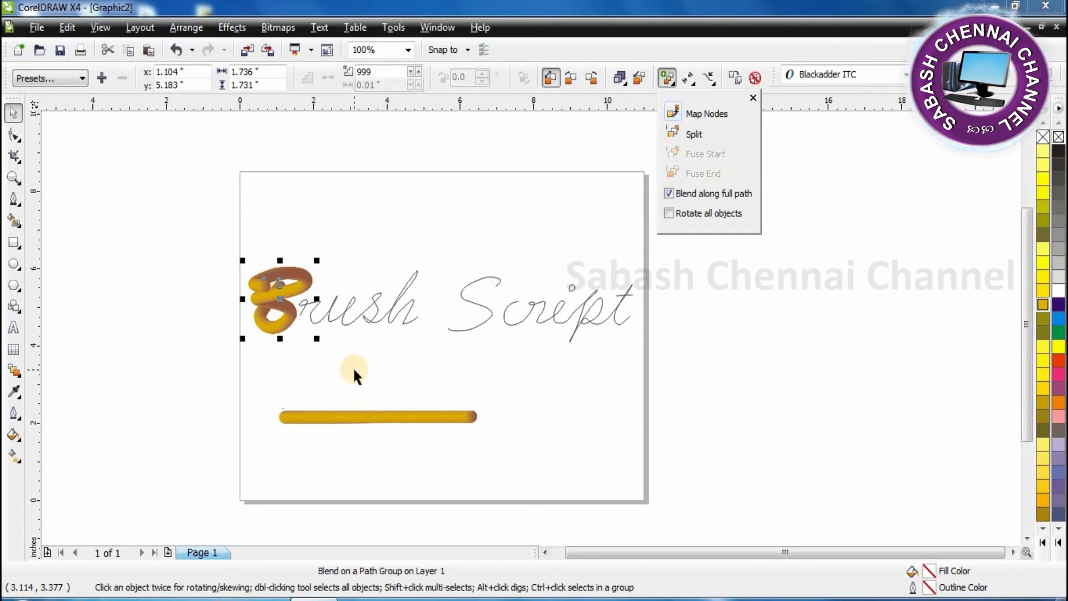
- Copy the spare blend bar to just below the lettering and attach the copy to the "rush" curve as its path
{"action": "left_click", "coordinate": [362, 425]}
{"action": "left_click", "coordinate": [361, 417]}
{"action": "left_click_drag", "start_coordinate": [361, 417], "coordinate": [381, 365]}
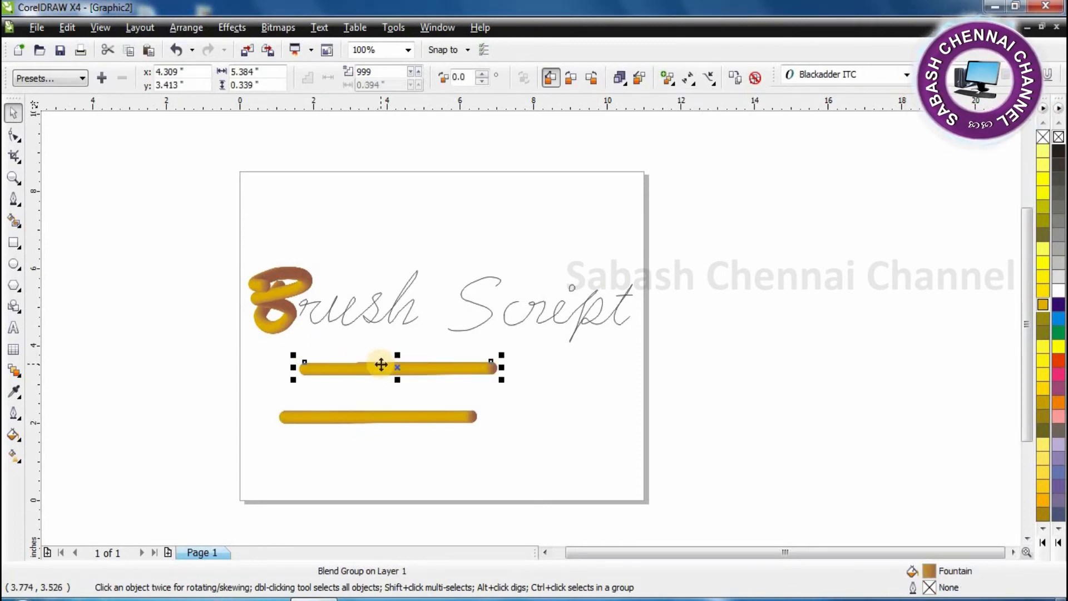
{"action": "left_click", "coordinate": [715, 83]}
{"action": "left_click", "coordinate": [723, 103]}
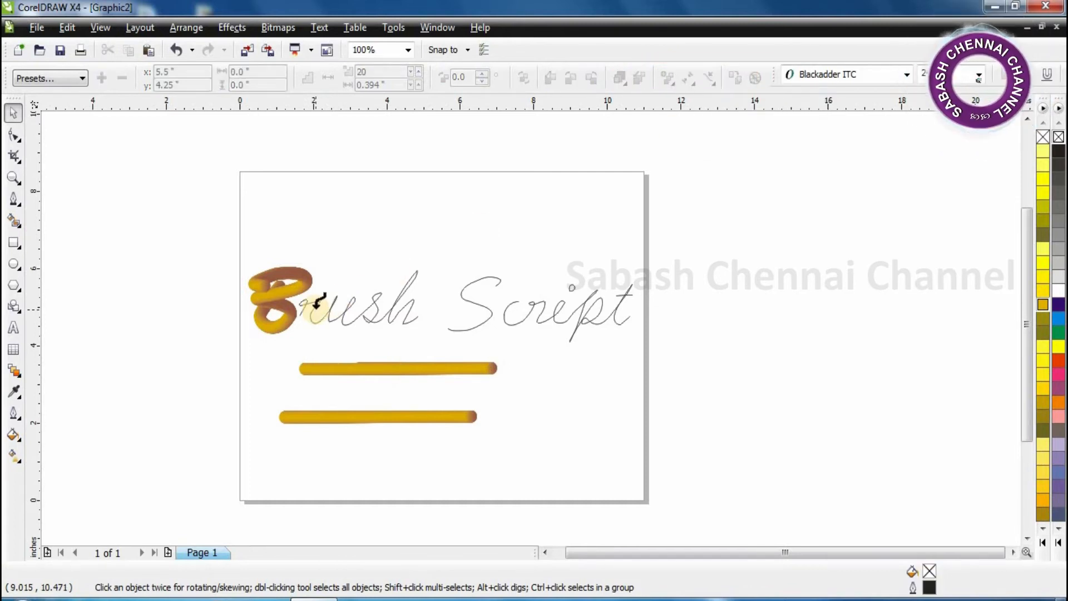
{"action": "left_click", "coordinate": [312, 305]}
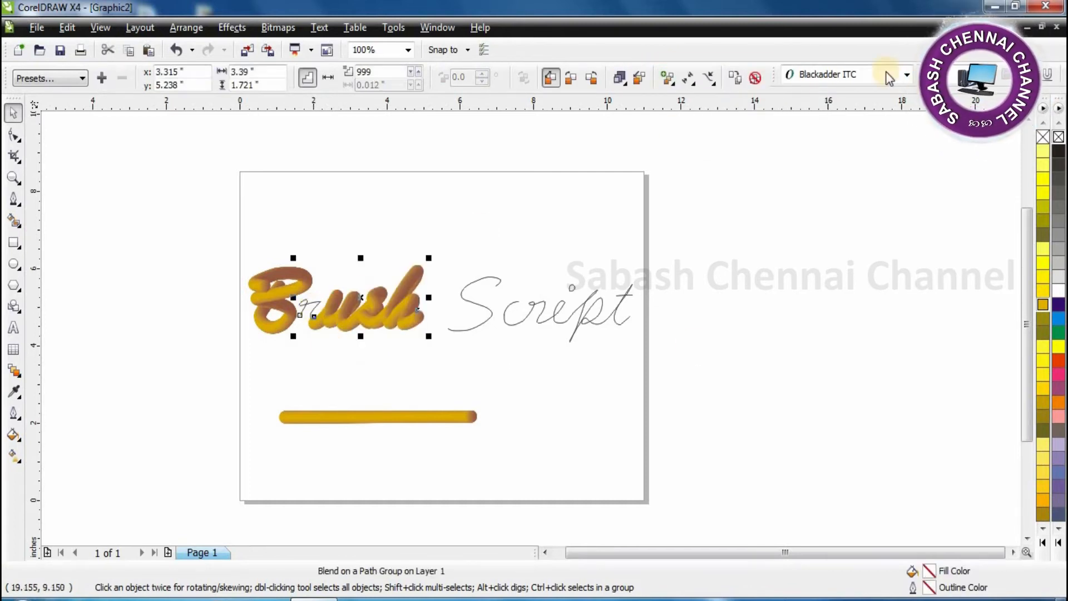
- Spread the blend on the "rush" curve along its full path
{"action": "left_click", "coordinate": [689, 78]}
{"action": "left_click", "coordinate": [672, 84]}
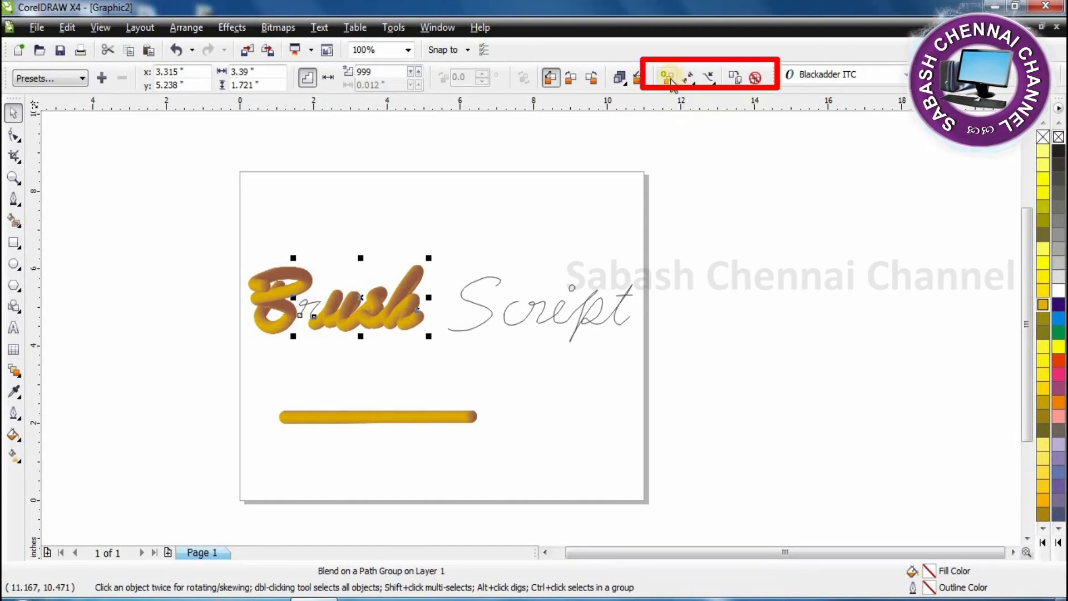
{"action": "left_click", "coordinate": [672, 83]}
{"action": "left_click", "coordinate": [696, 195]}
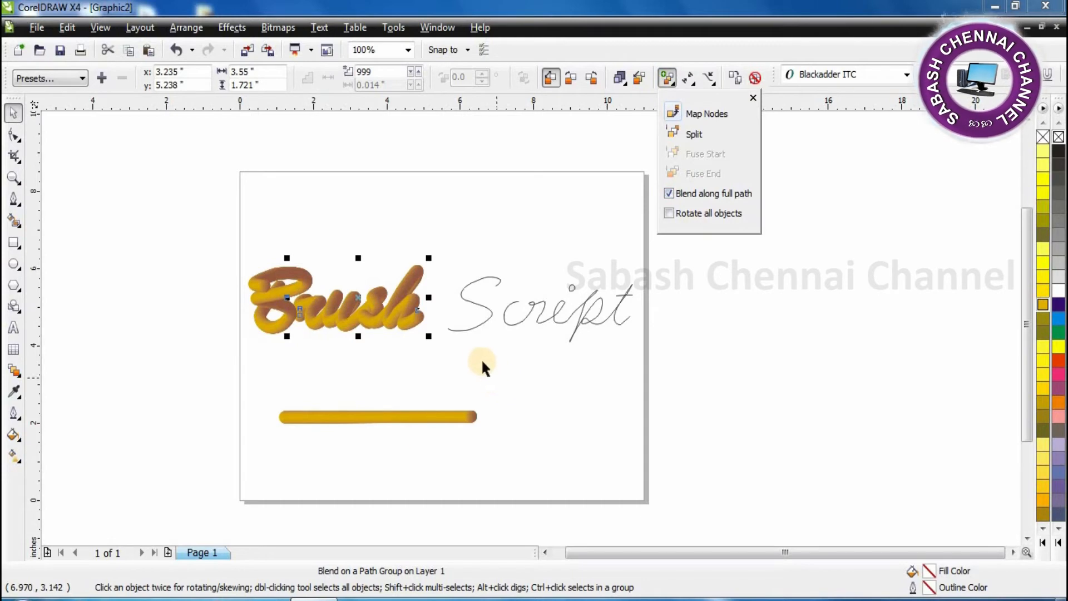
- Place another copy of the spare blend bar below the S and attach it to the S curve as its path
{"action": "left_click", "coordinate": [446, 413]}
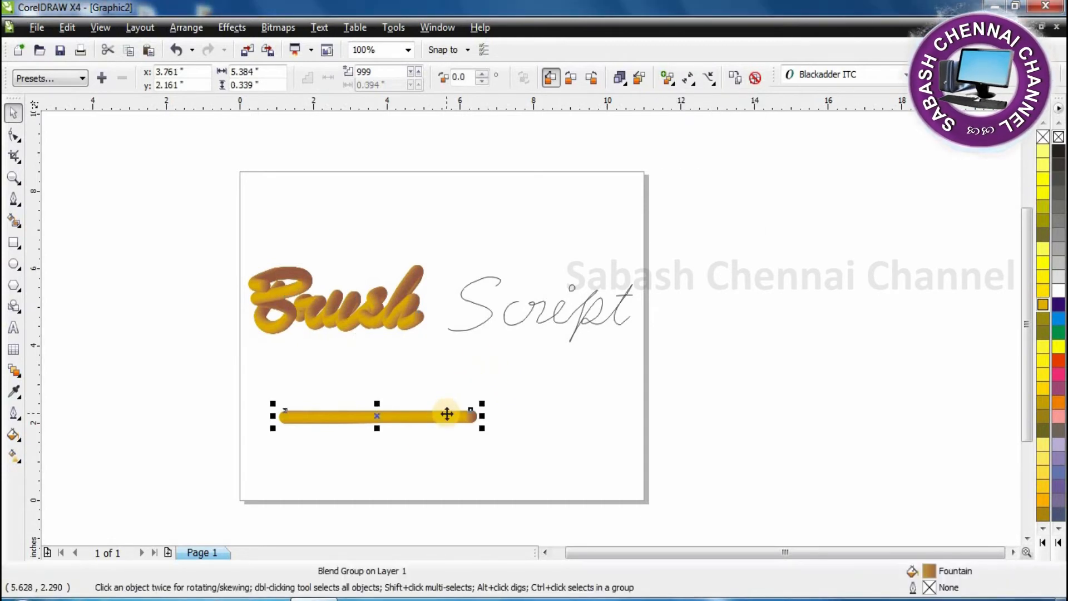
{"action": "left_click_drag", "start_coordinate": [432, 405], "coordinate": [519, 360]}
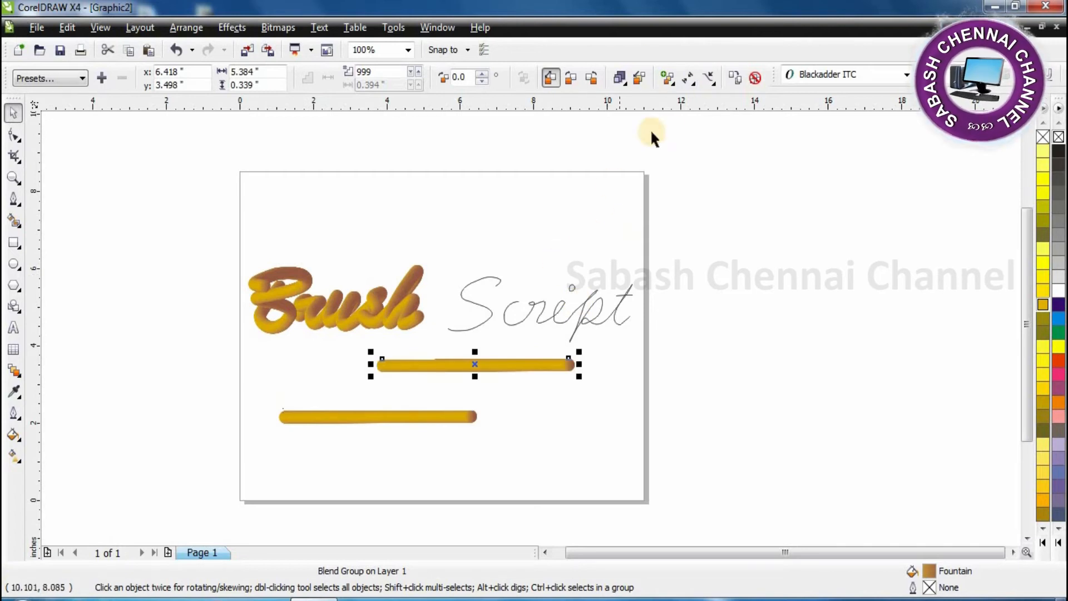
{"action": "left_click", "coordinate": [709, 79]}
{"action": "left_click", "coordinate": [734, 98]}
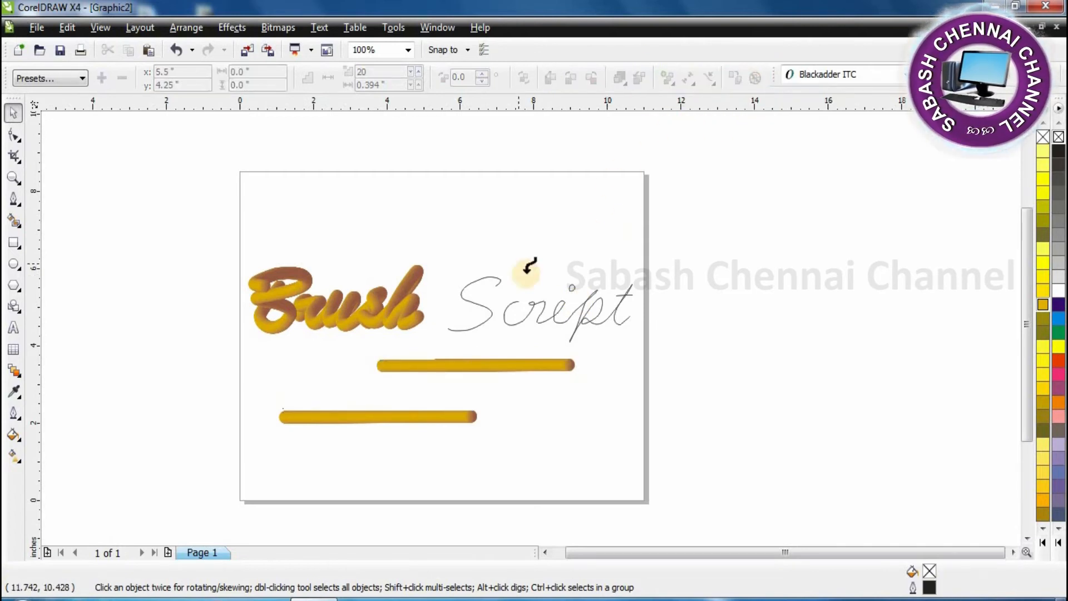
{"action": "left_click", "coordinate": [476, 300]}
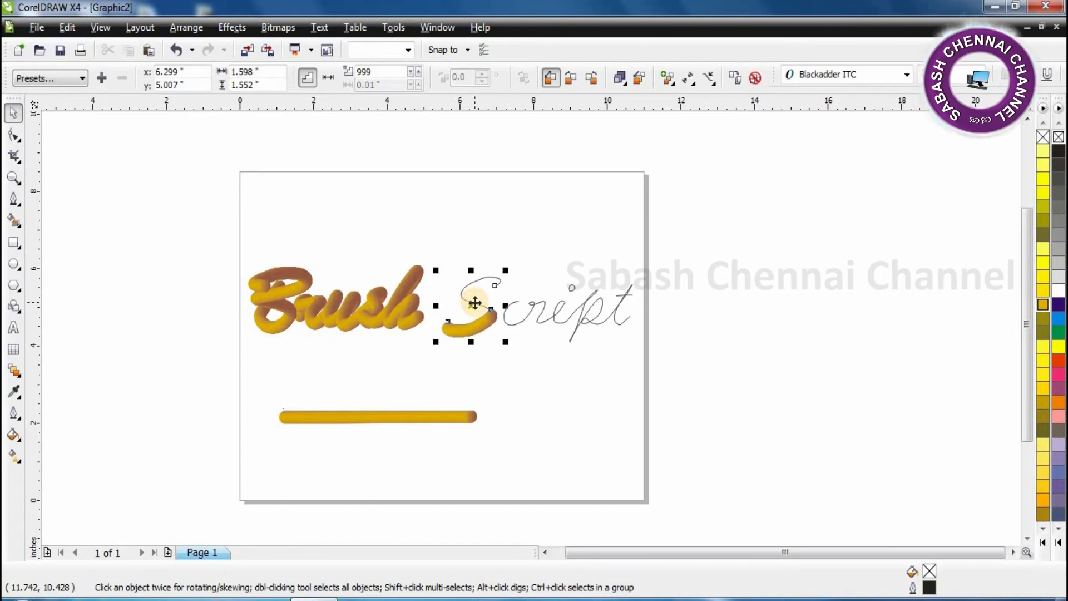
- Spread the blend on the letter S along its full path
{"action": "left_click", "coordinate": [689, 79]}
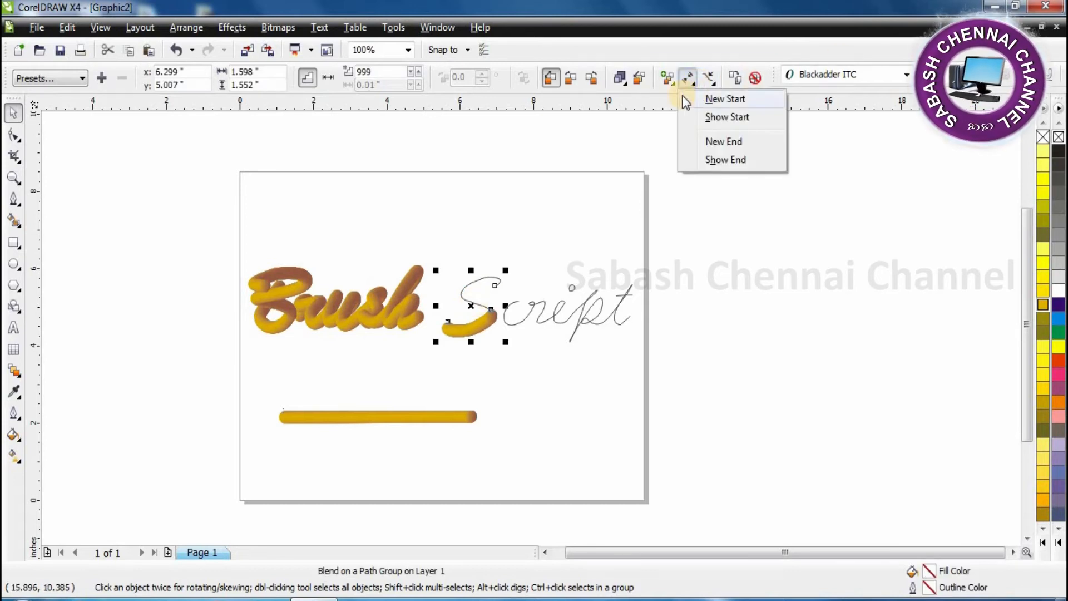
{"action": "left_click", "coordinate": [667, 77]}
{"action": "left_click", "coordinate": [667, 77]}
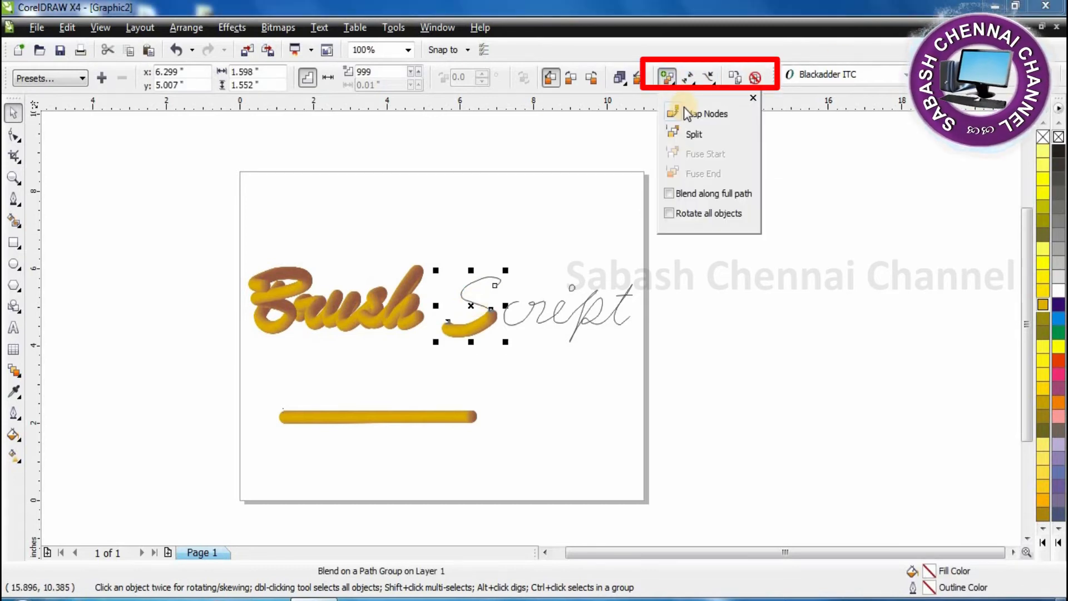
{"action": "left_click", "coordinate": [695, 192]}
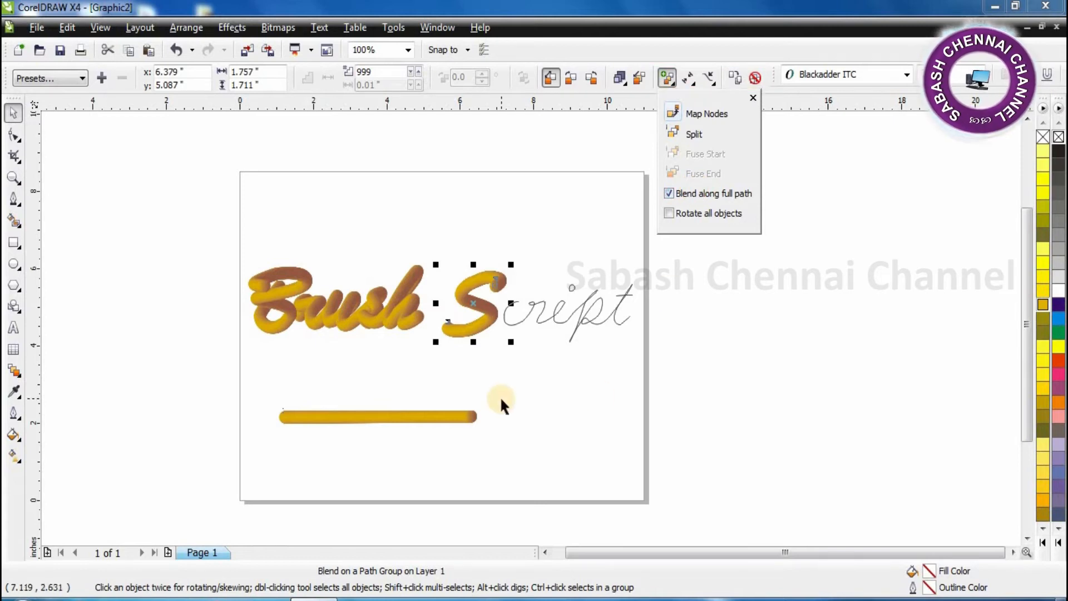
{"action": "left_click", "coordinate": [459, 420]}
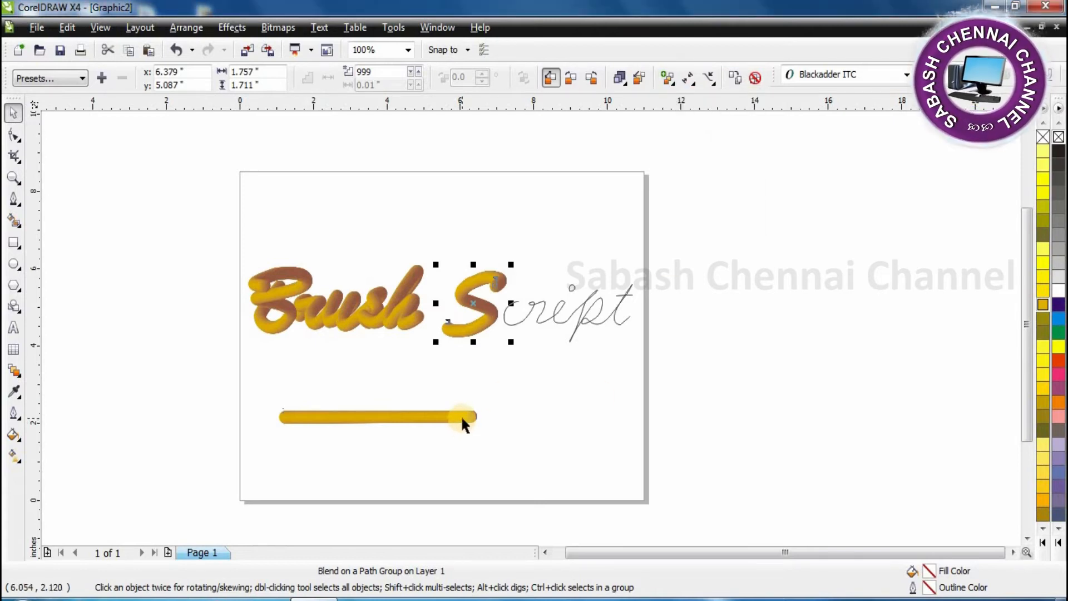
- Attach a copy of the spare blend bar to the "cript" curve and spread the blend along the full path
{"action": "left_click", "coordinate": [462, 418]}
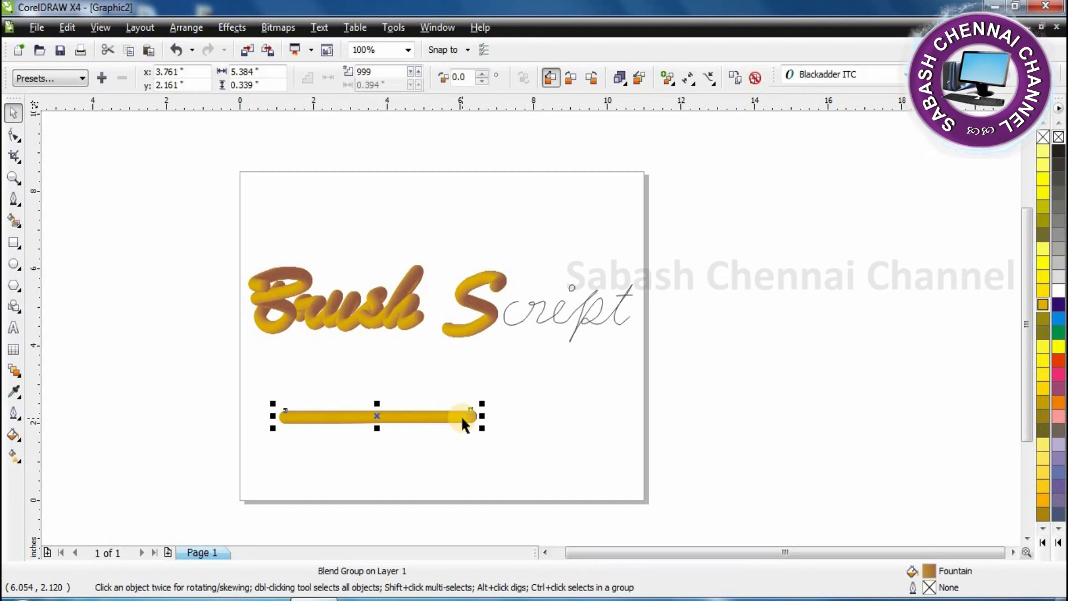
{"action": "key", "text": "ctrl+d"}
{"action": "left_click_drag", "start_coordinate": [461, 410], "coordinate": [602, 367]}
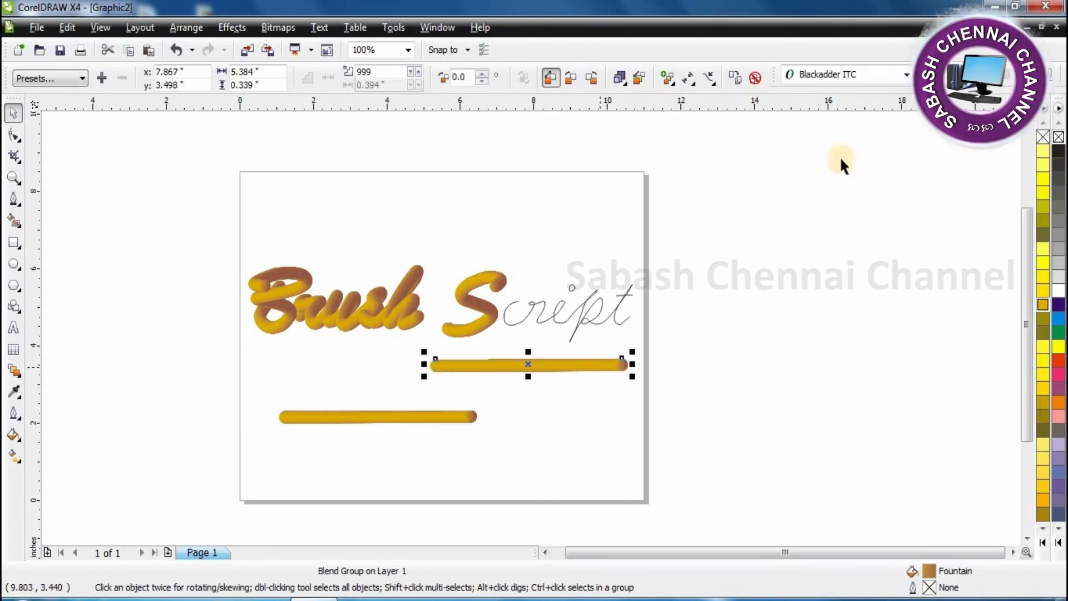
{"action": "left_click", "coordinate": [710, 78]}
{"action": "left_click", "coordinate": [740, 99]}
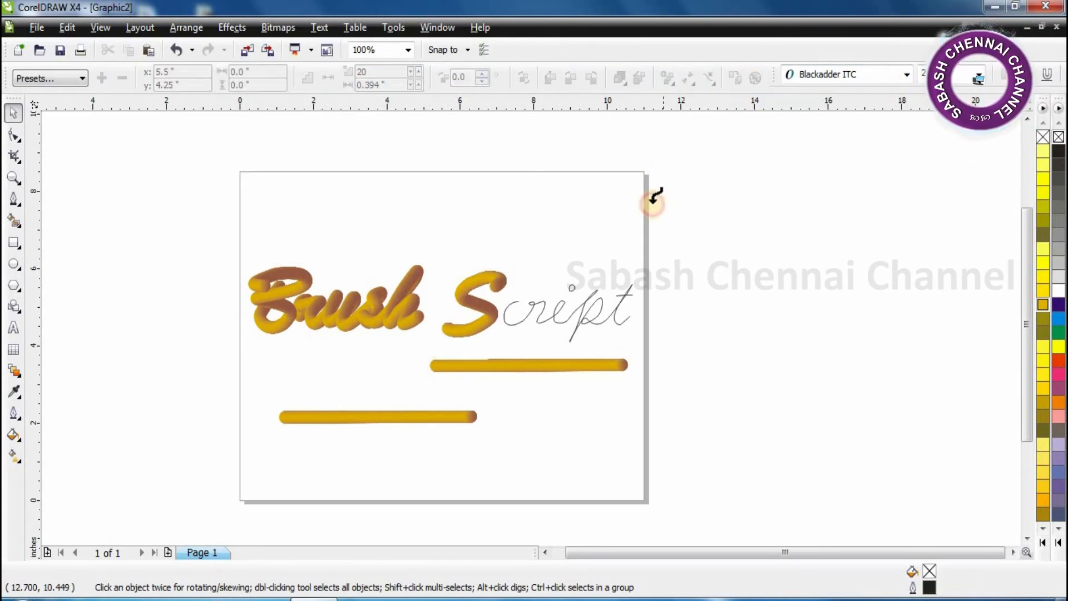
{"action": "left_click", "coordinate": [521, 314]}
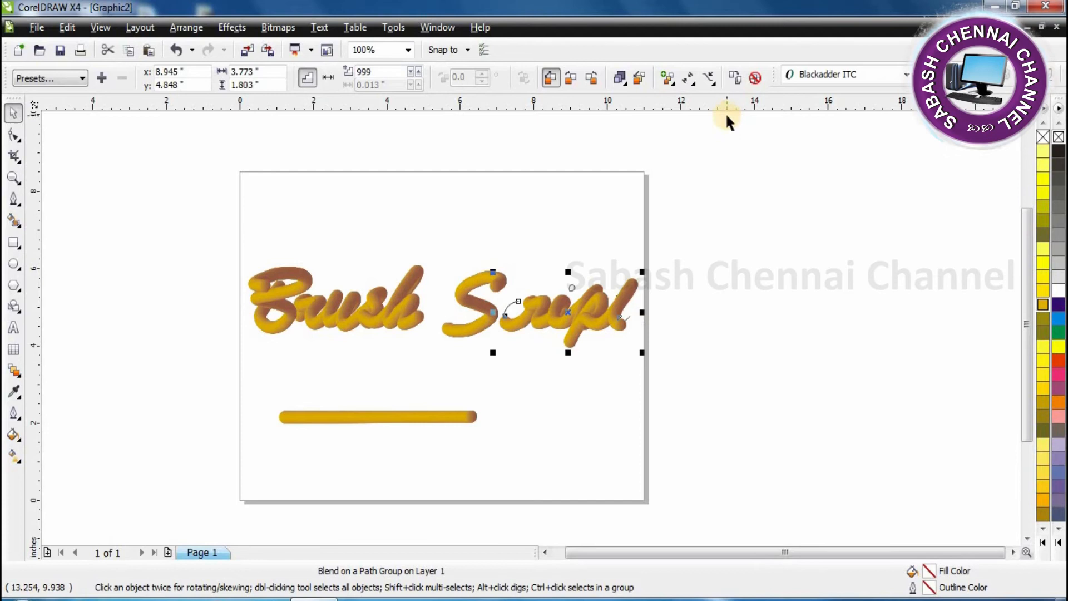
{"action": "left_click", "coordinate": [670, 81]}
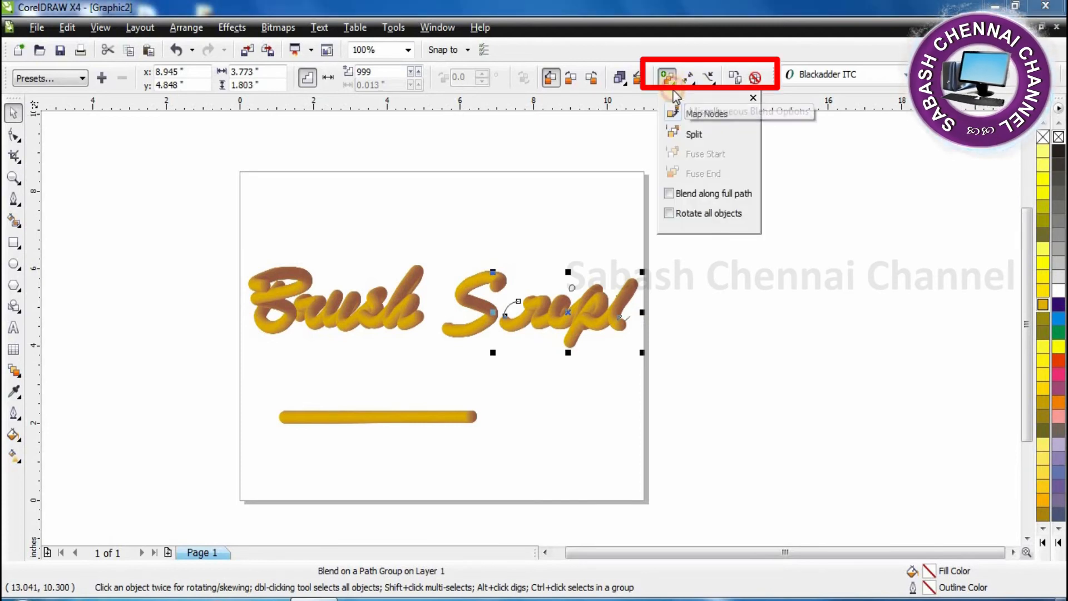
{"action": "left_click", "coordinate": [700, 198]}
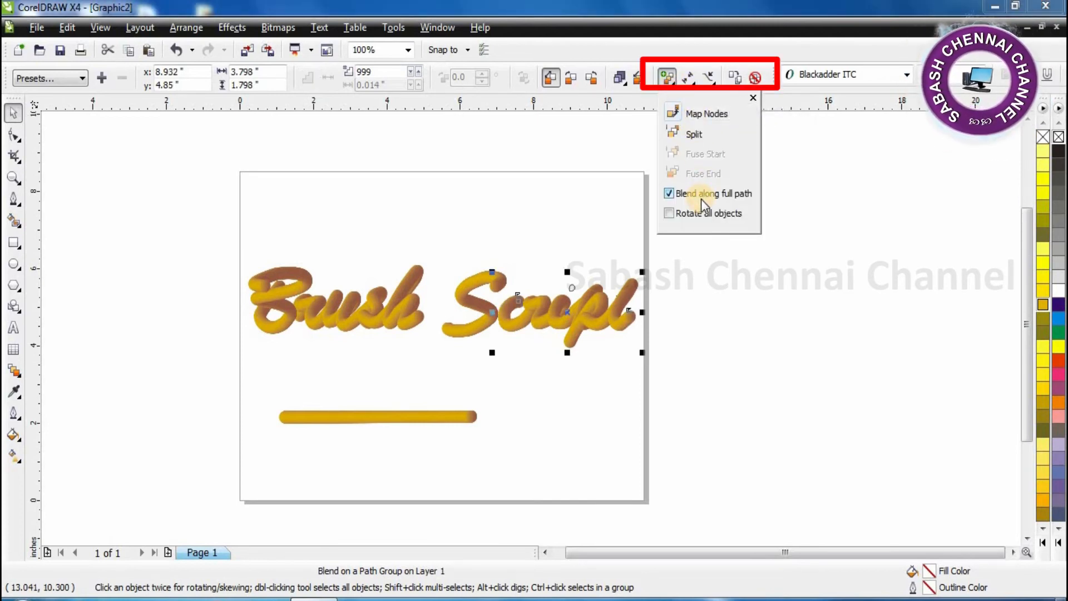
- Place another copy of the spare blend bar below the end of the word "Script"
{"action": "left_click", "coordinate": [435, 415]}
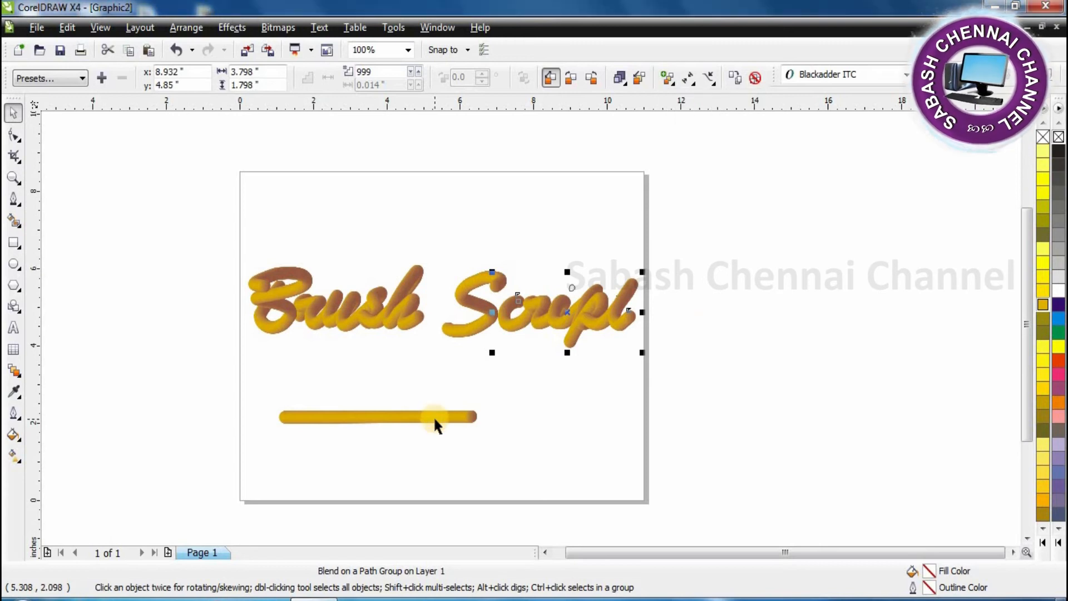
{"action": "left_click", "coordinate": [435, 416]}
{"action": "left_click", "coordinate": [435, 415]}
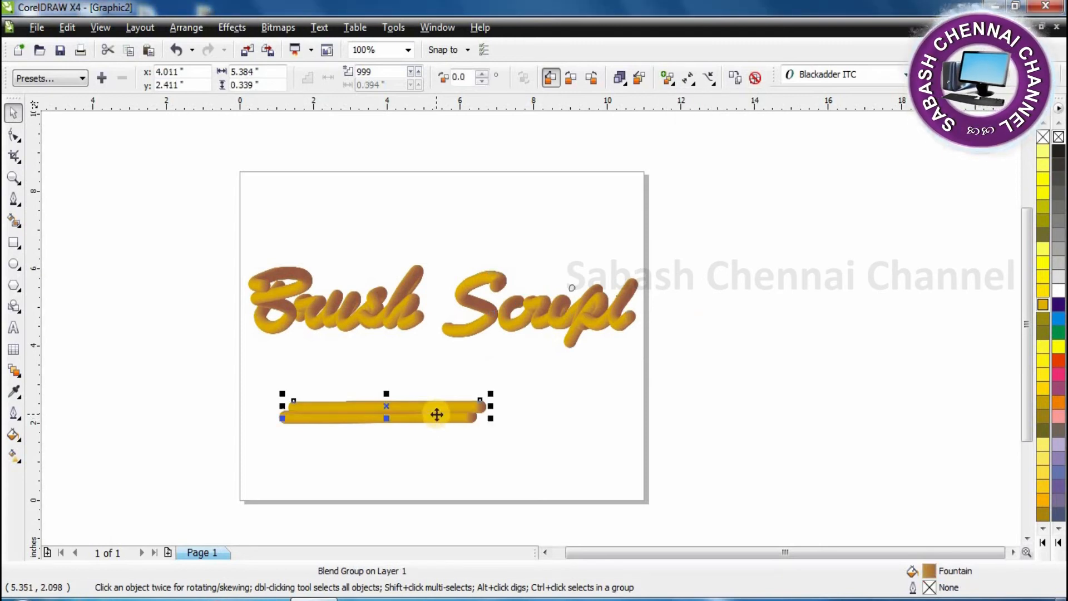
{"action": "left_click_drag", "start_coordinate": [437, 401], "coordinate": [633, 384]}
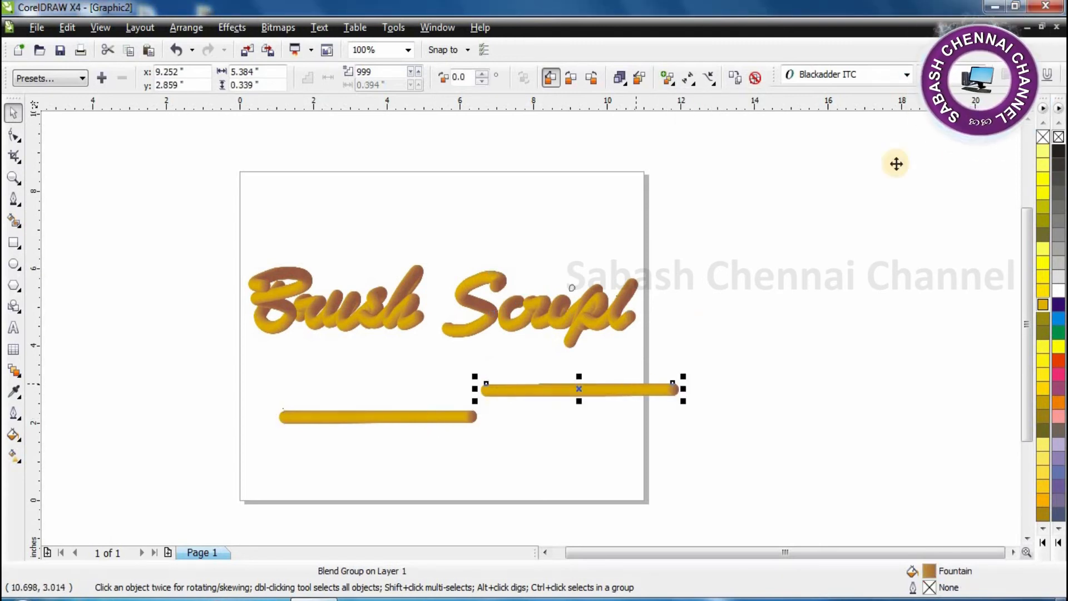
- Try to attach the copied blend bar to the t's crossbar curve as its path
{"action": "left_click", "coordinate": [712, 82]}
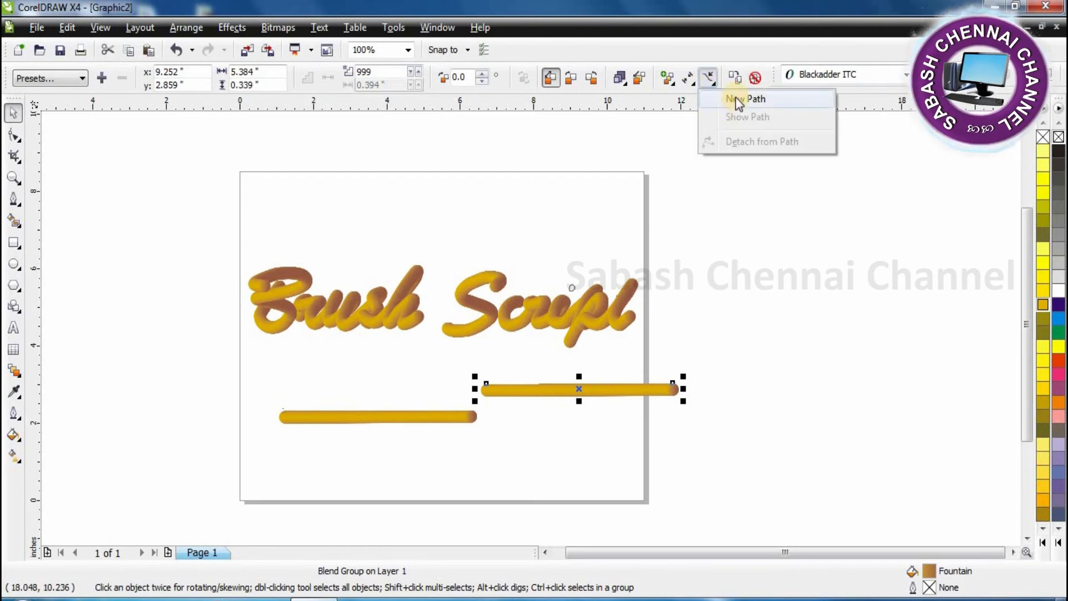
{"action": "left_click", "coordinate": [735, 99]}
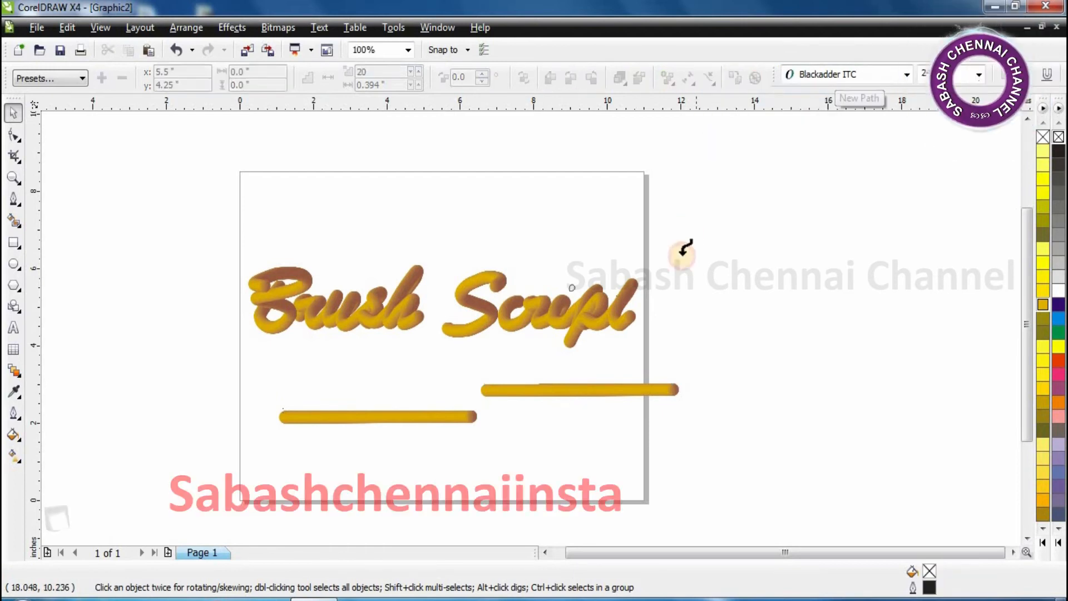
{"action": "left_click", "coordinate": [622, 288]}
{"action": "left_click", "coordinate": [615, 339]}
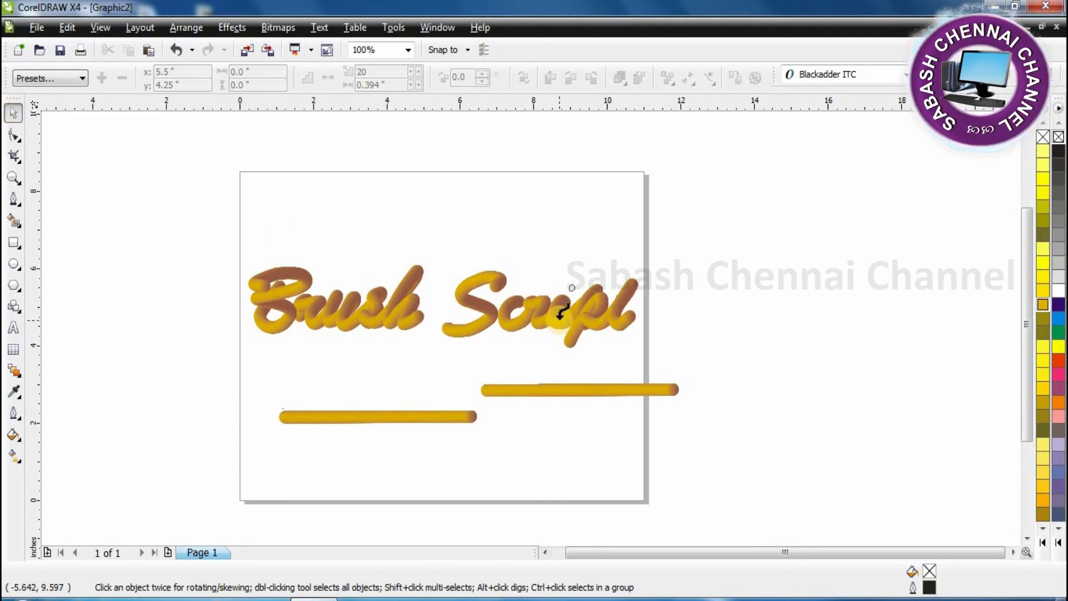
- Move the t's short crossbar curve out to just above the lettering, keeping the "cript" blend in line with the other letters
{"action": "left_click_drag", "start_coordinate": [609, 322], "coordinate": [631, 248]}
{"action": "left_click", "coordinate": [619, 295]}
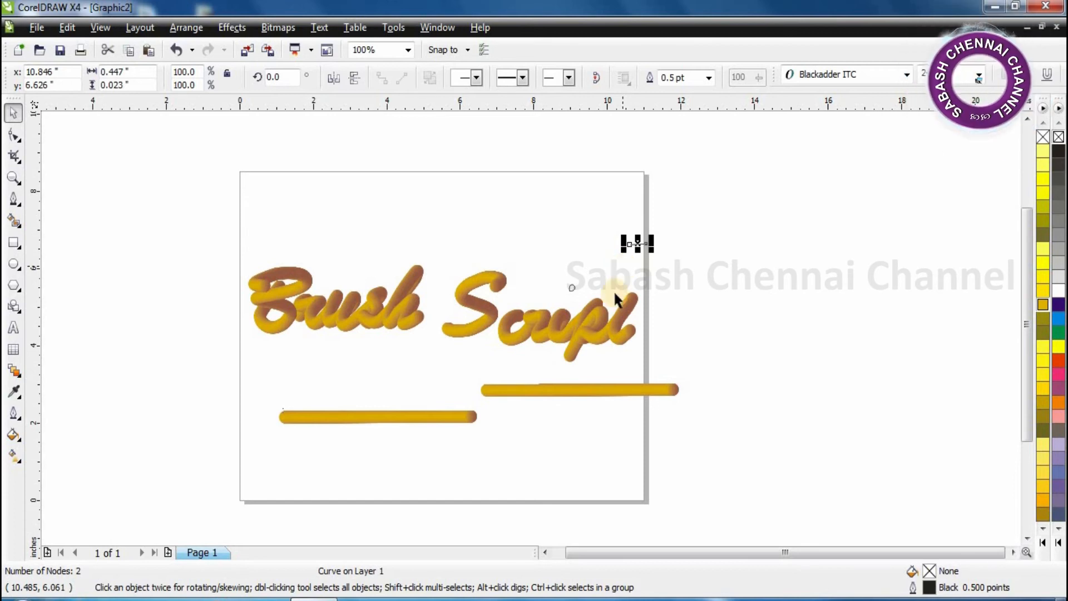
{"action": "left_click_drag", "start_coordinate": [596, 326], "coordinate": [602, 312]}
{"action": "left_click", "coordinate": [639, 243]}
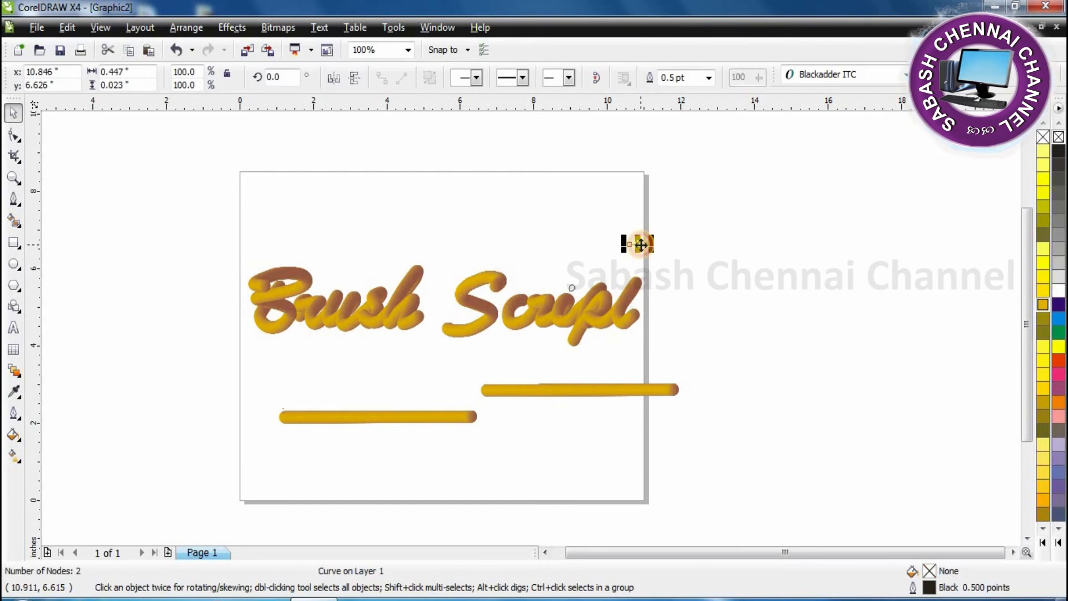
- Attach the copied blend bar to the short crossbar curve and move the resulting crossbar back onto the t
{"action": "left_click", "coordinate": [599, 392]}
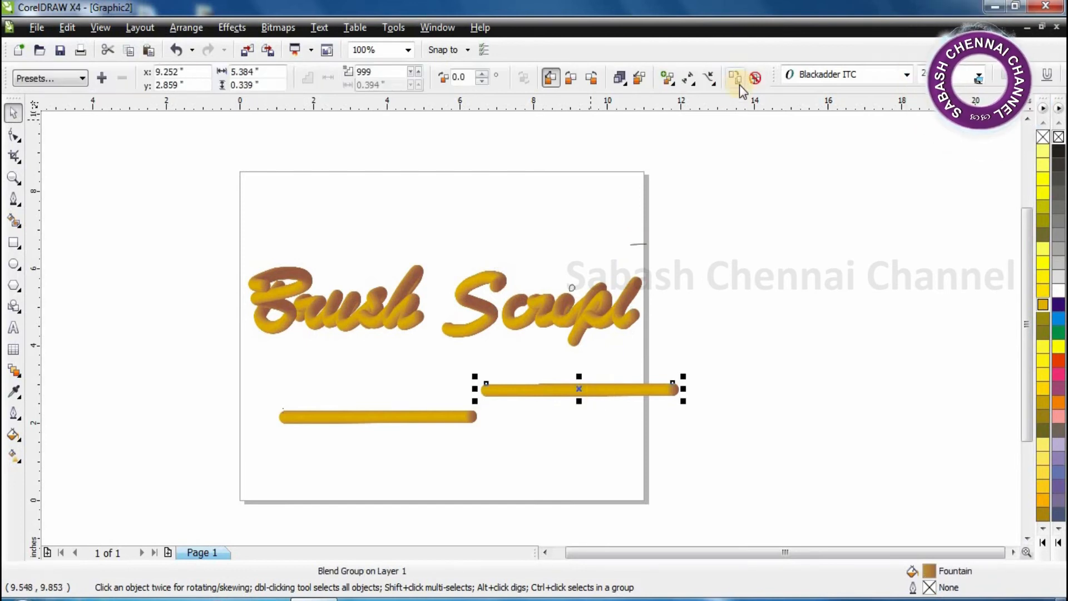
{"action": "left_click", "coordinate": [713, 85]}
{"action": "left_click", "coordinate": [729, 100]}
{"action": "left_click", "coordinate": [636, 245]}
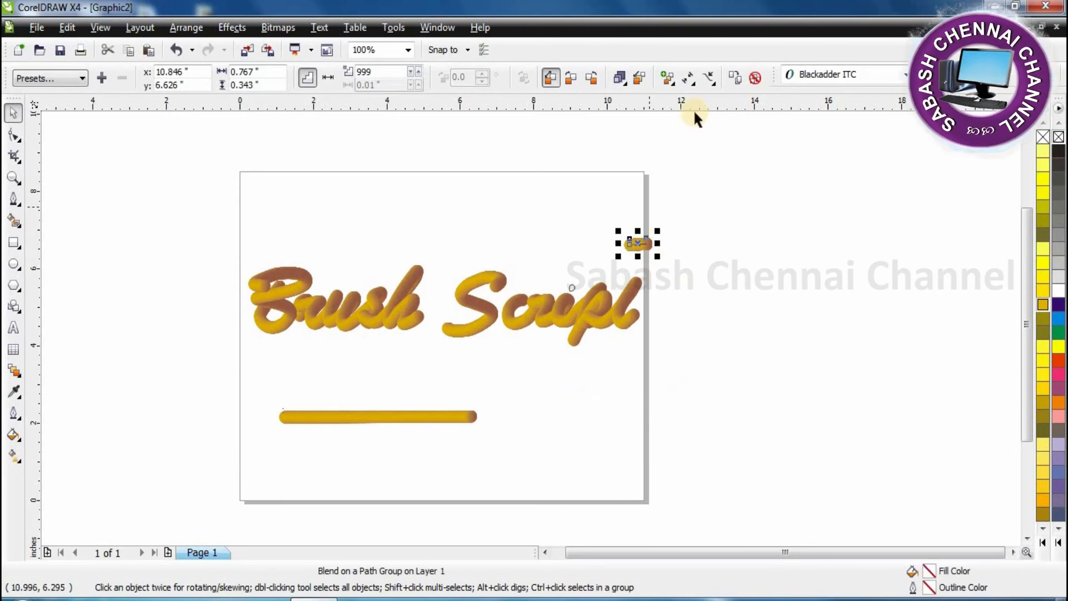
{"action": "left_click", "coordinate": [12, 114]}
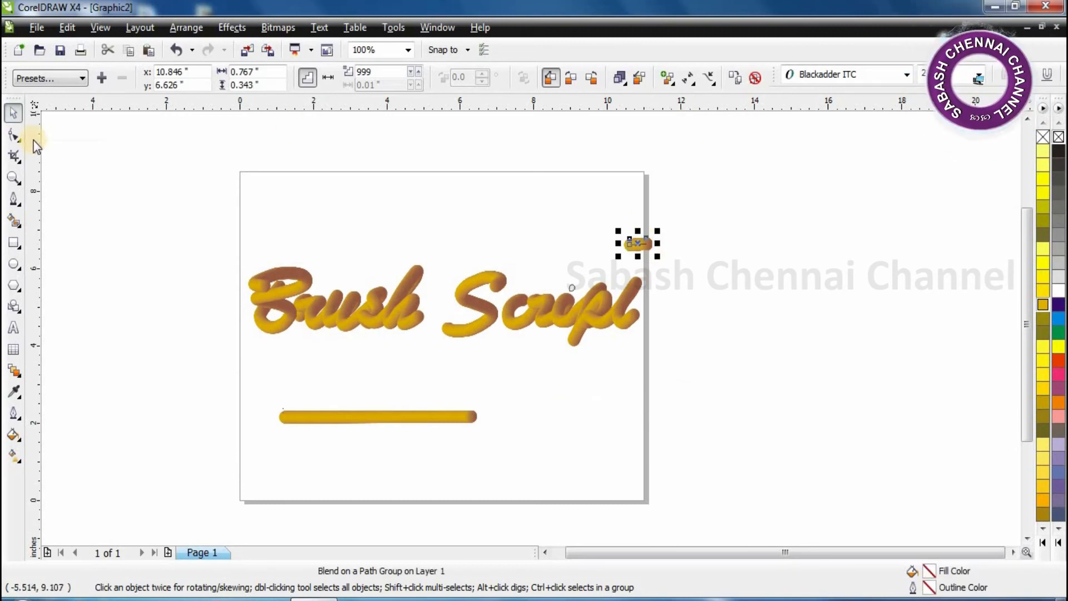
{"action": "left_click_drag", "start_coordinate": [634, 263], "coordinate": [647, 325]}
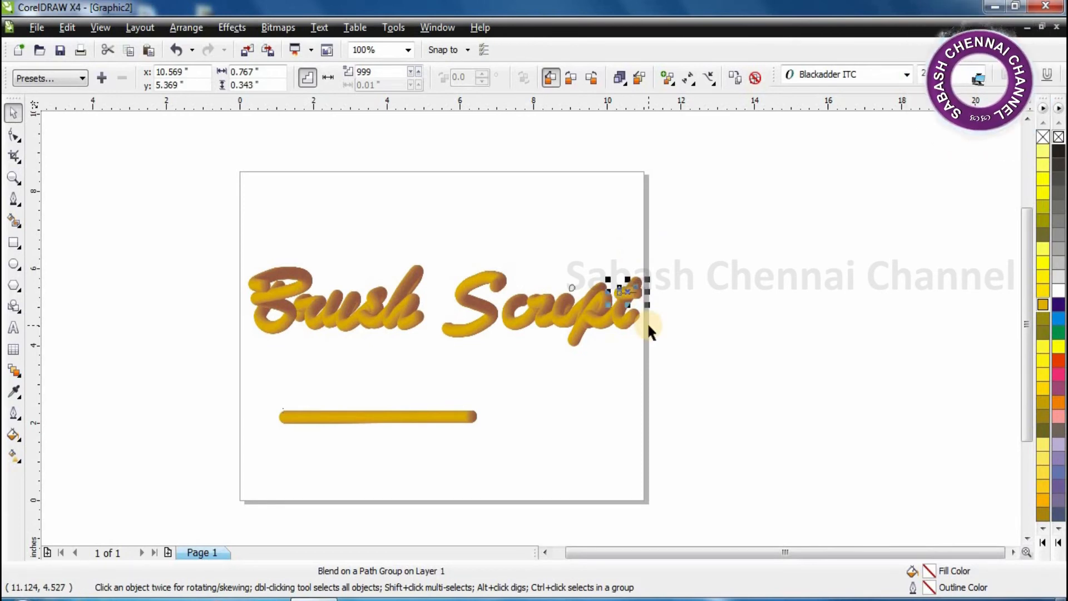
{"action": "left_click", "coordinate": [591, 392]}
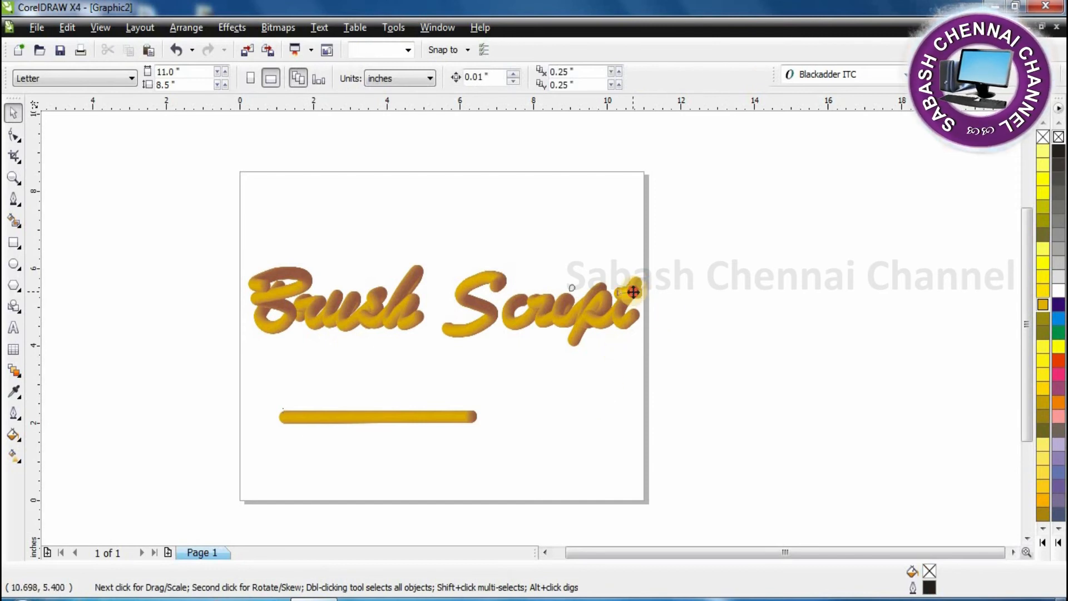
{"action": "left_click", "coordinate": [629, 290]}
{"action": "left_click", "coordinate": [606, 474]}
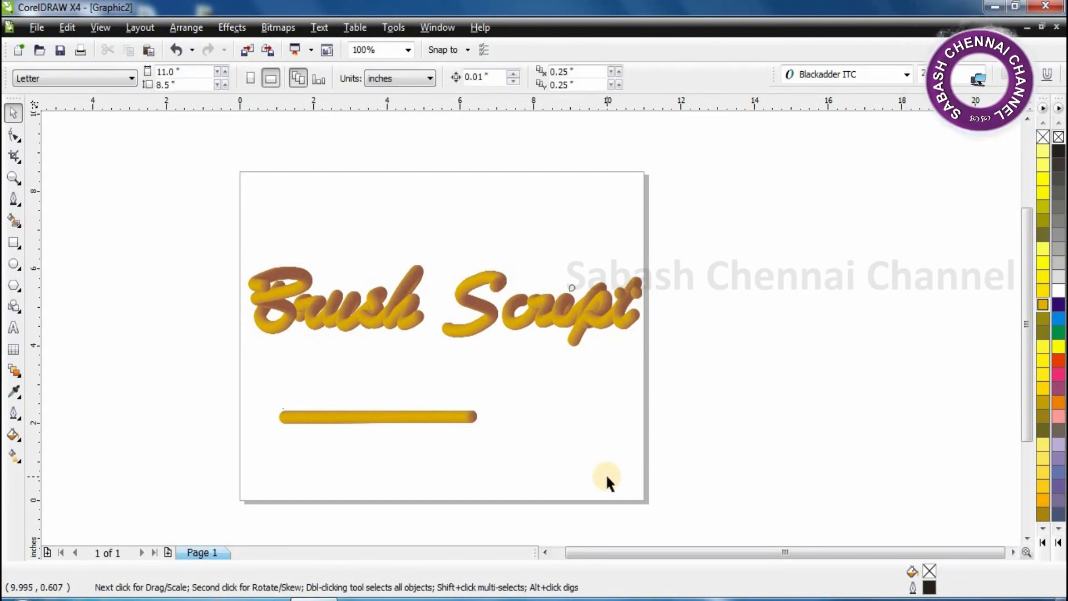
{"action": "key", "text": "ctrl+z"}
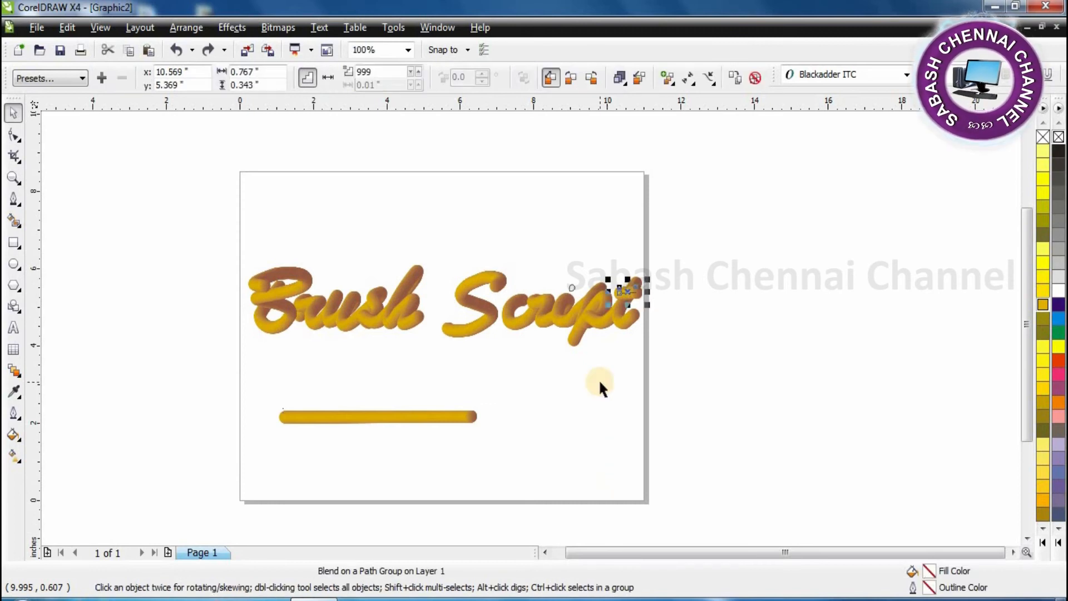
- Resize the t's crossbar blend to about 0.92 by 0.27 inches and position it across the upper part of the t
{"action": "left_click", "coordinate": [599, 379]}
{"action": "scroll", "coordinate": [611, 337], "scroll_direction": "up", "scroll_amount": 1}
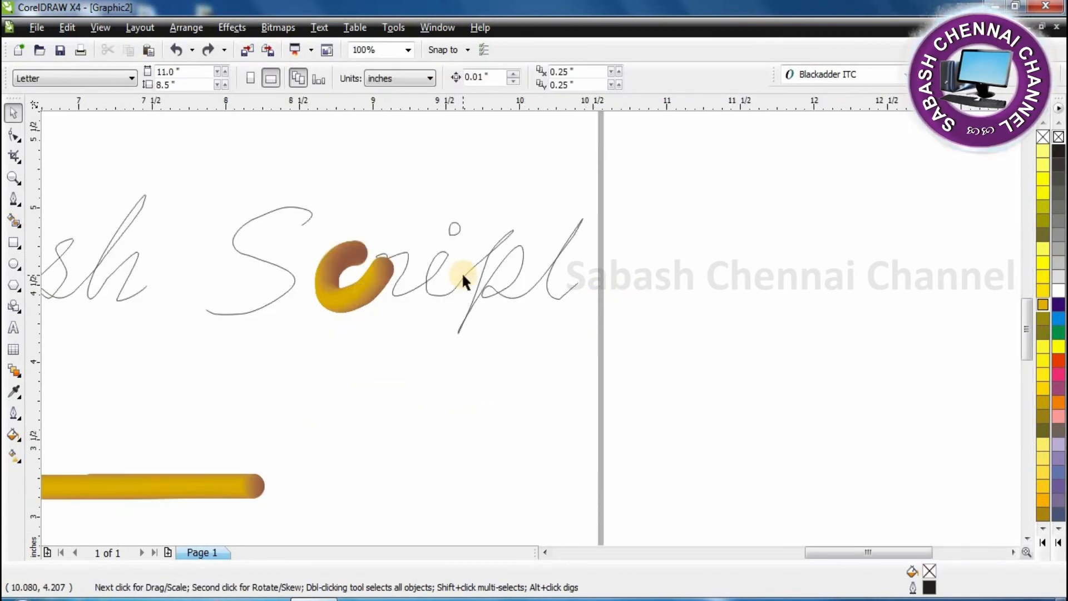
{"action": "scroll", "coordinate": [529, 325], "scroll_direction": "up", "scroll_amount": 1}
{"action": "scroll", "coordinate": [529, 326], "scroll_direction": "down", "scroll_amount": 1}
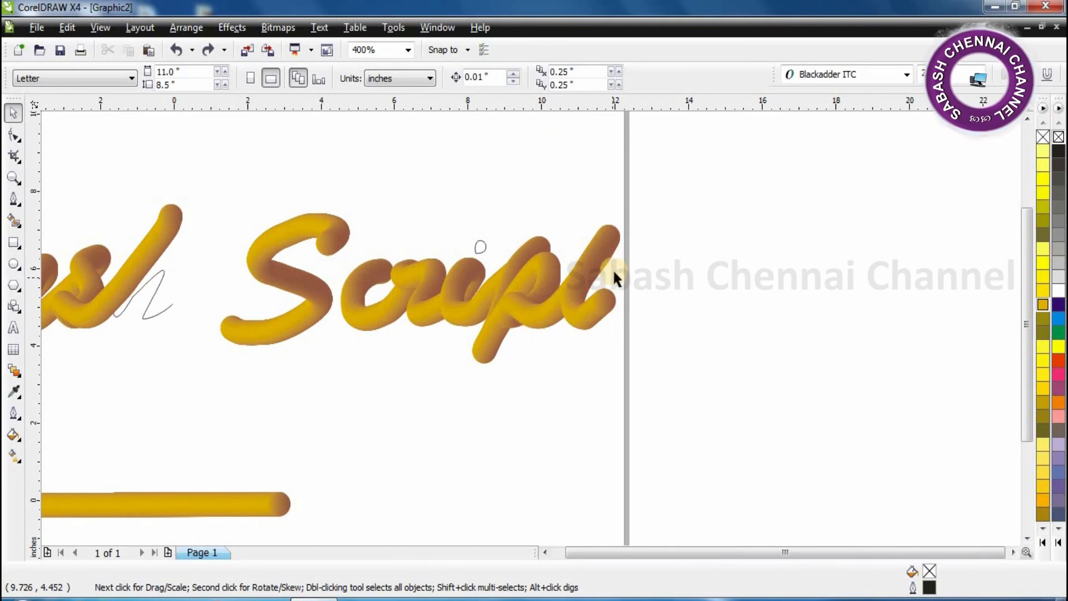
{"action": "scroll", "coordinate": [609, 273], "scroll_direction": "down", "scroll_amount": 1}
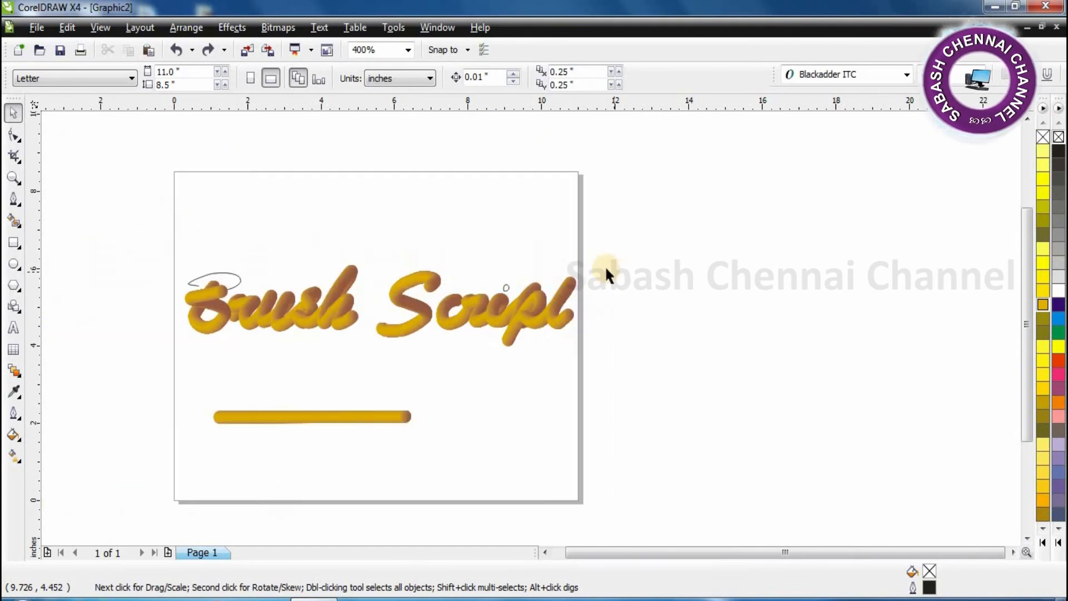
{"action": "left_click", "coordinate": [562, 301]}
{"action": "scroll", "coordinate": [531, 329], "scroll_direction": "up", "scroll_amount": 1}
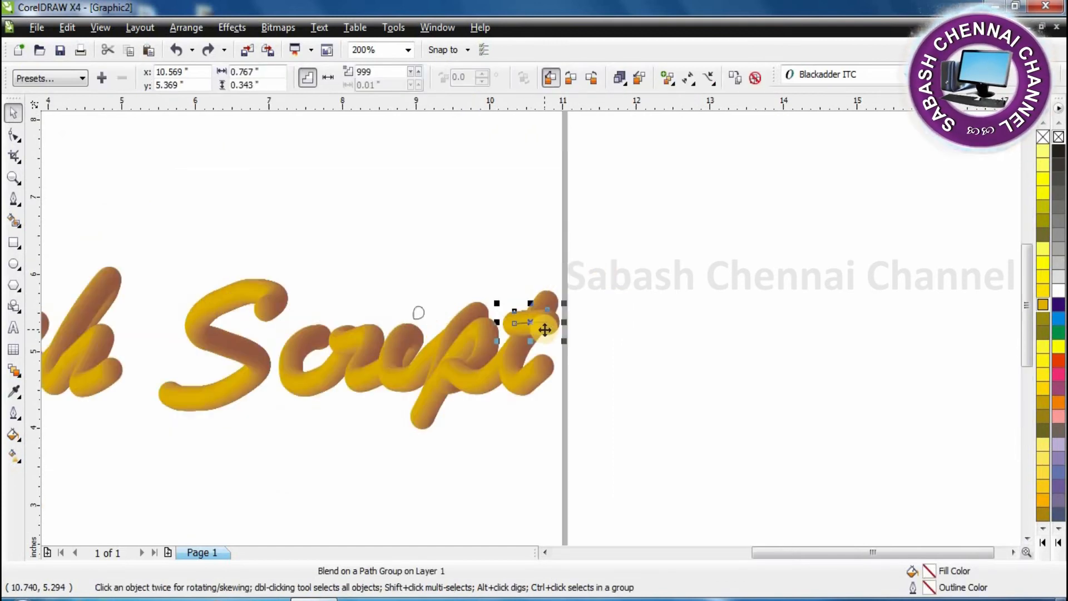
{"action": "scroll", "coordinate": [531, 328], "scroll_direction": "up", "scroll_amount": 1}
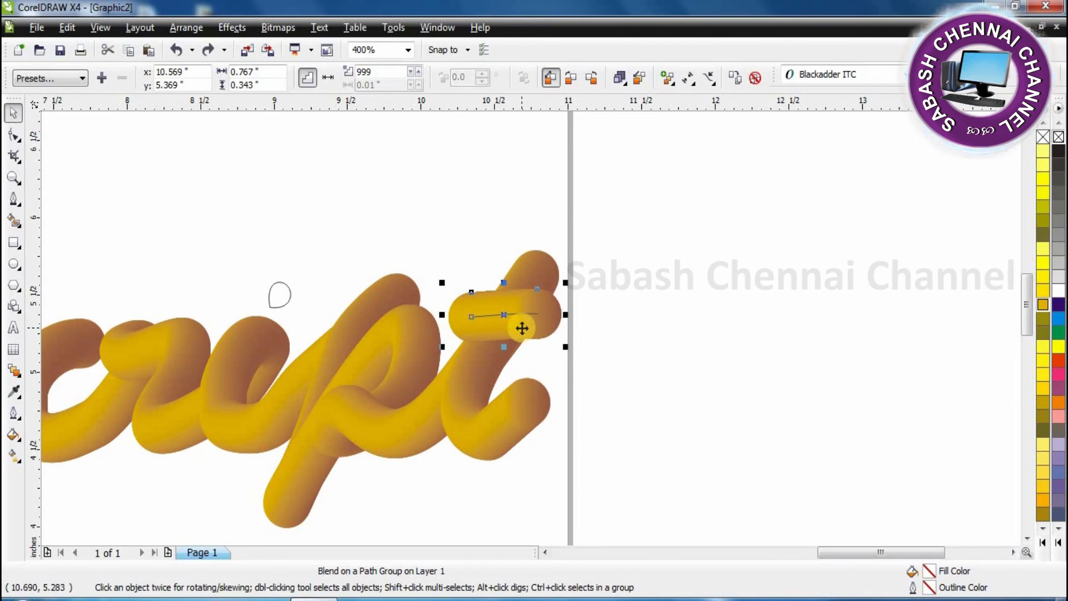
{"action": "left_click", "coordinate": [545, 423]}
{"action": "left_click", "coordinate": [520, 305]}
{"action": "left_click_drag", "start_coordinate": [566, 303], "coordinate": [594, 300]}
{"action": "left_click_drag", "start_coordinate": [520, 270], "coordinate": [526, 301]}
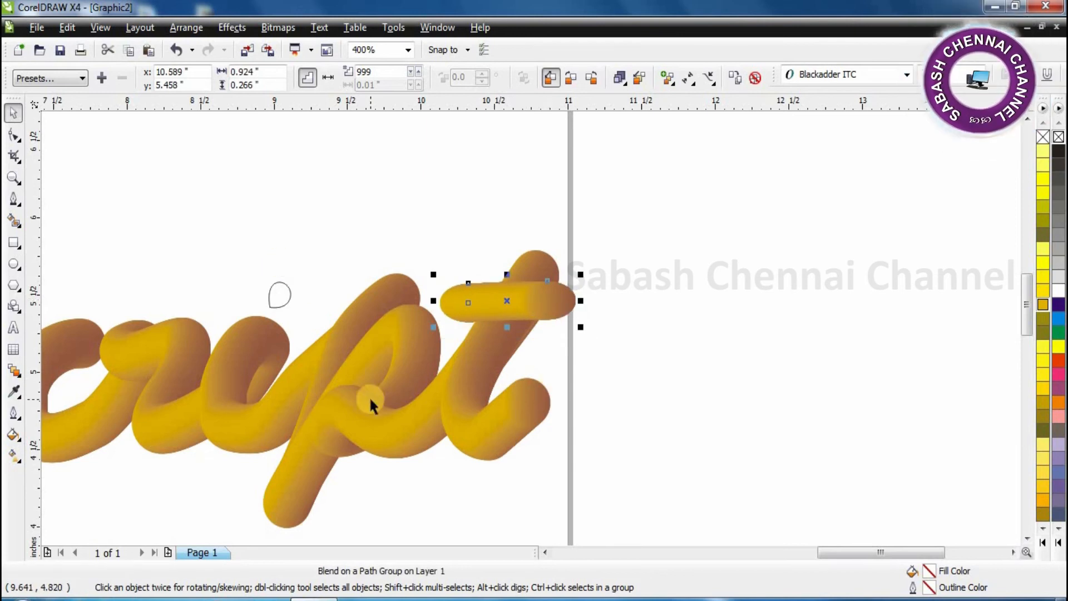
- Duplicate the spare blend bar and place the copy just beneath "Script"
{"action": "scroll", "coordinate": [368, 396], "scroll_direction": "down", "scroll_amount": 2}
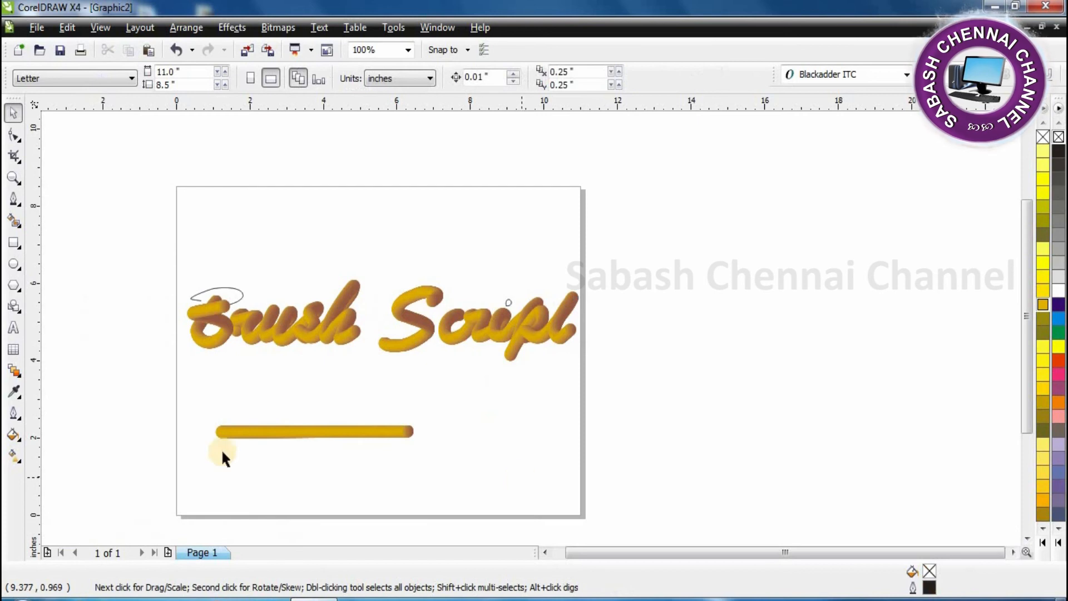
{"action": "left_click", "coordinate": [264, 427]}
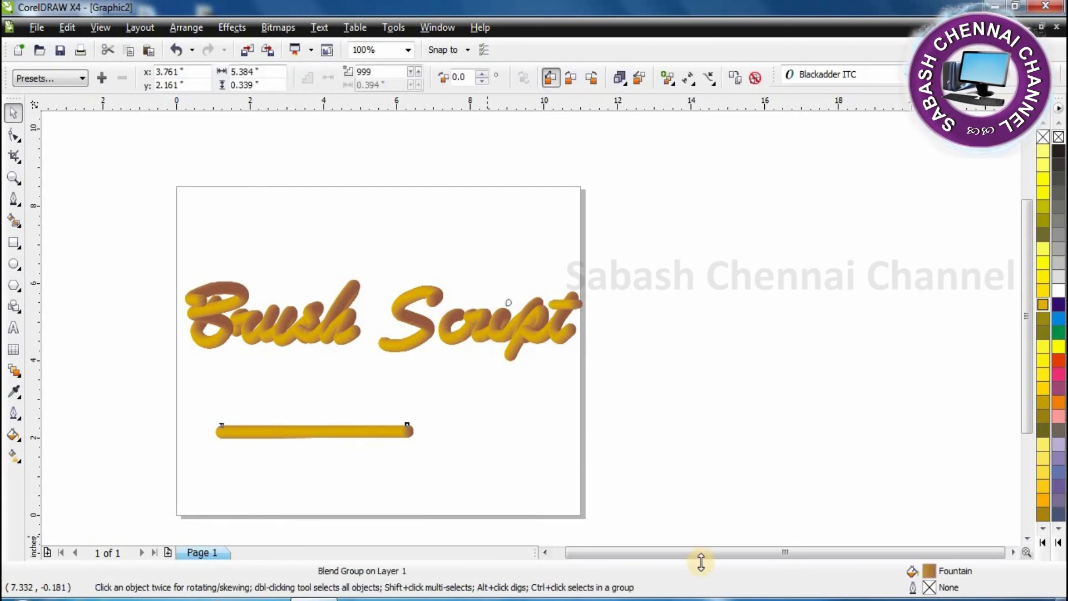
{"action": "key", "text": "ctrl+d"}
{"action": "left_click_drag", "start_coordinate": [352, 424], "coordinate": [488, 382]}
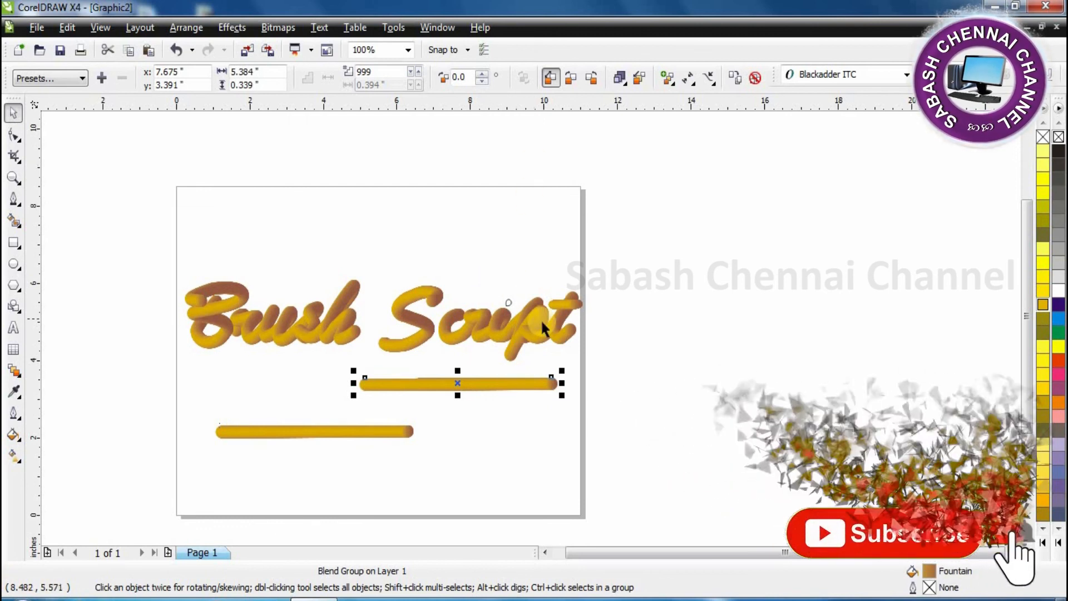
- Attach the copied blend bar to the i's dot curve and shift the dot up by about 0.11 inches
{"action": "scroll", "coordinate": [529, 325], "scroll_direction": "up", "scroll_amount": 2}
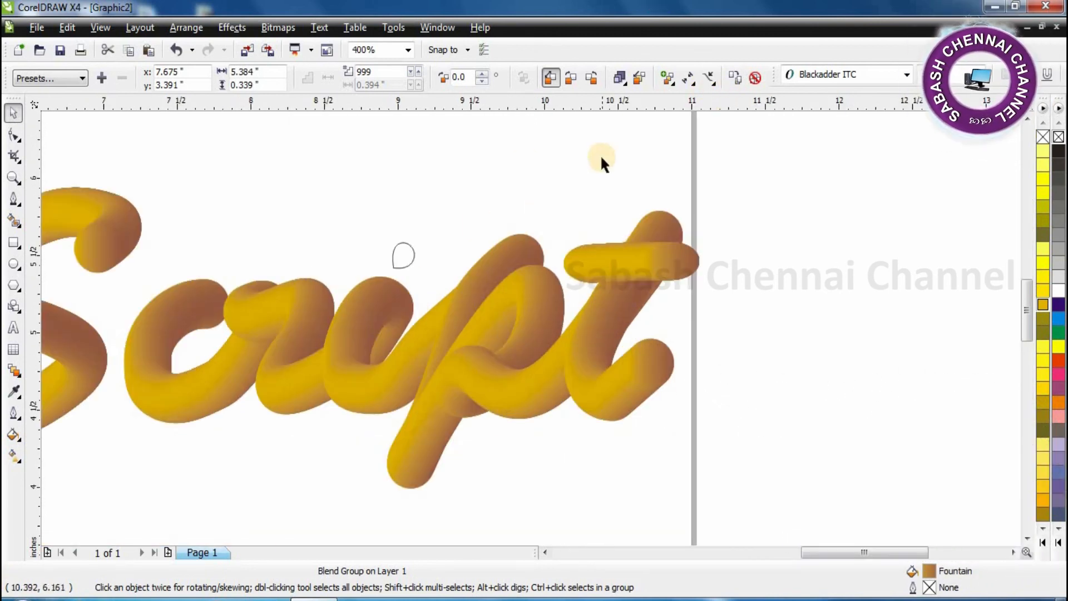
{"action": "left_click", "coordinate": [712, 83]}
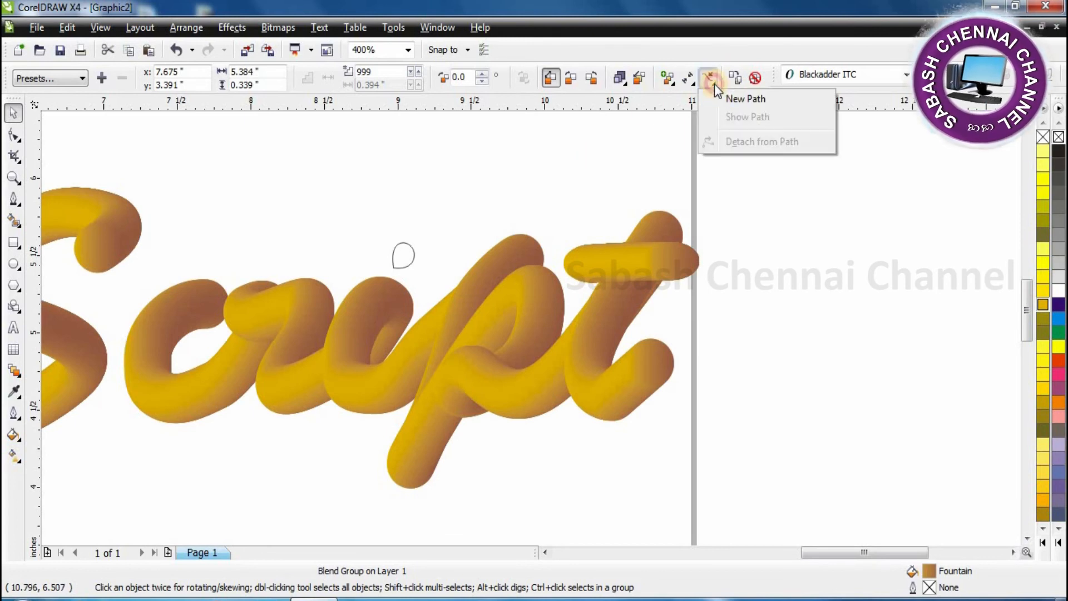
{"action": "left_click", "coordinate": [724, 99]}
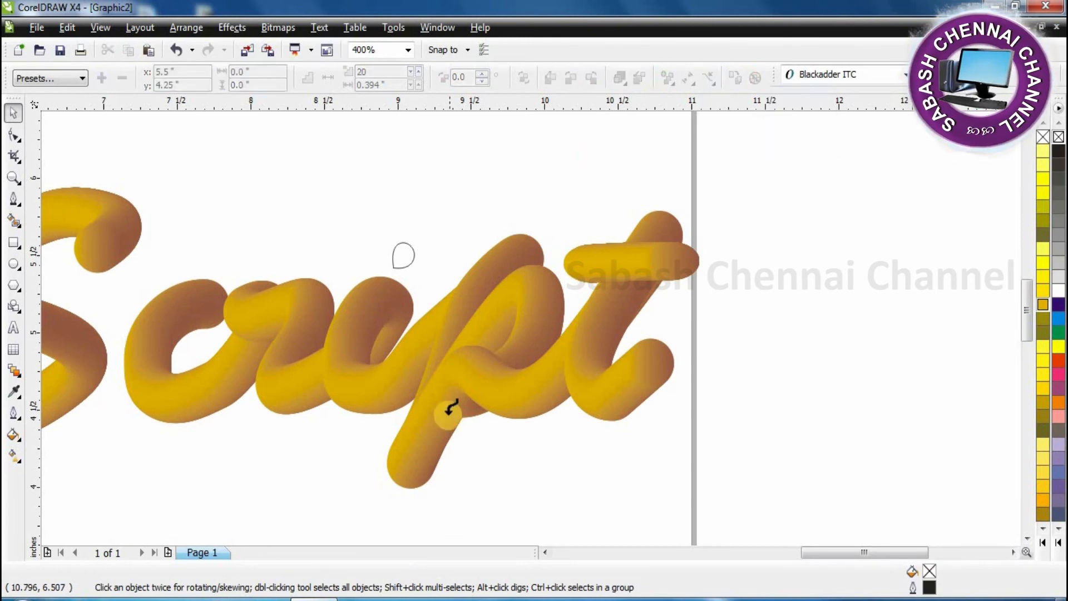
{"action": "left_click", "coordinate": [399, 244]}
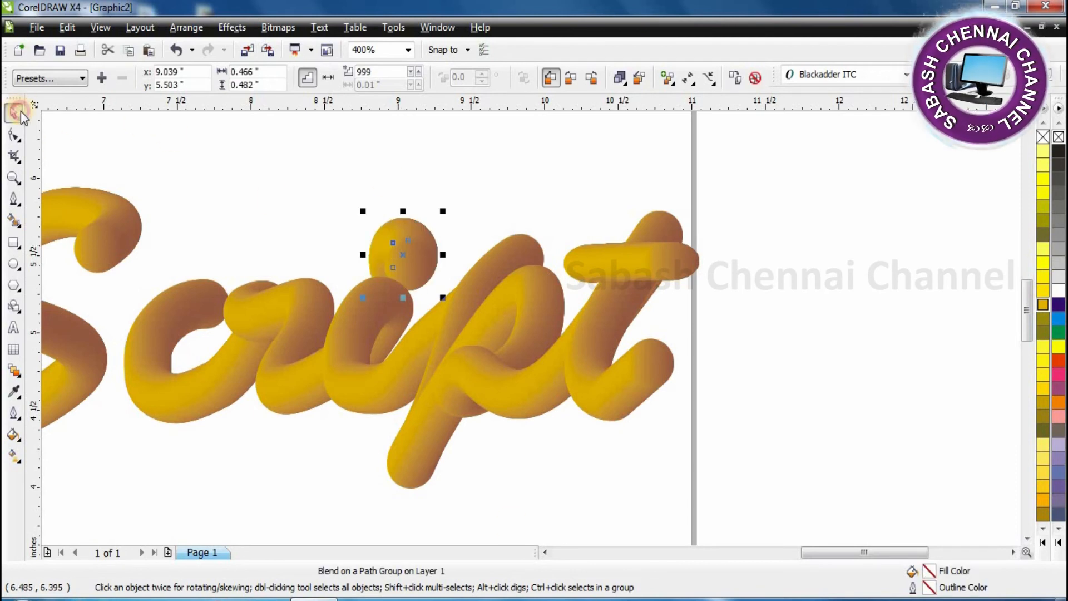
{"action": "left_click_drag", "start_coordinate": [400, 262], "coordinate": [408, 245]}
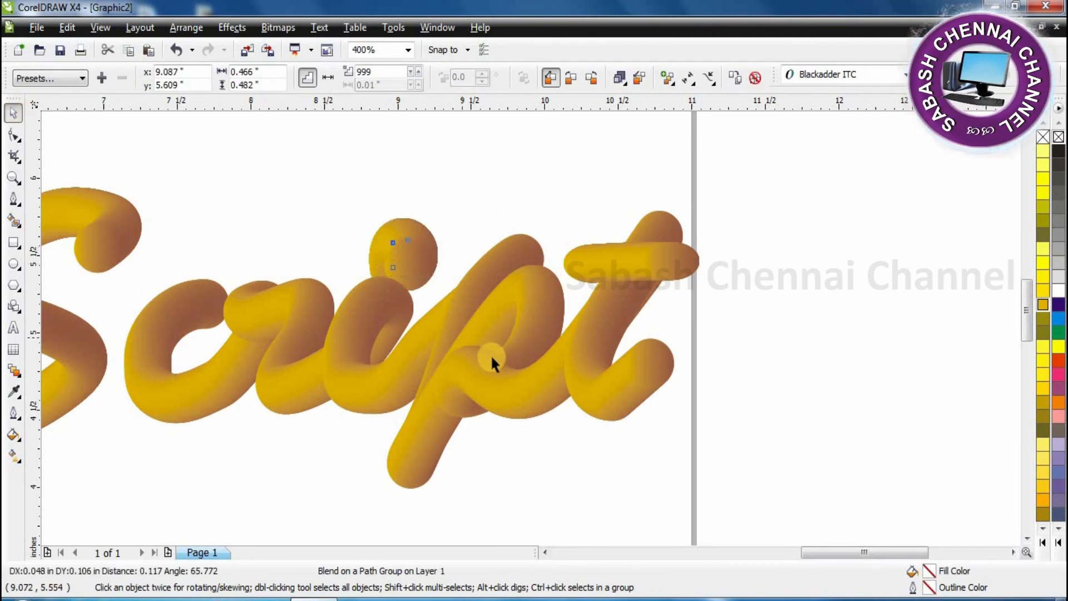
- Delete the spare blend bar below the lettering
{"action": "left_click", "coordinate": [536, 471]}
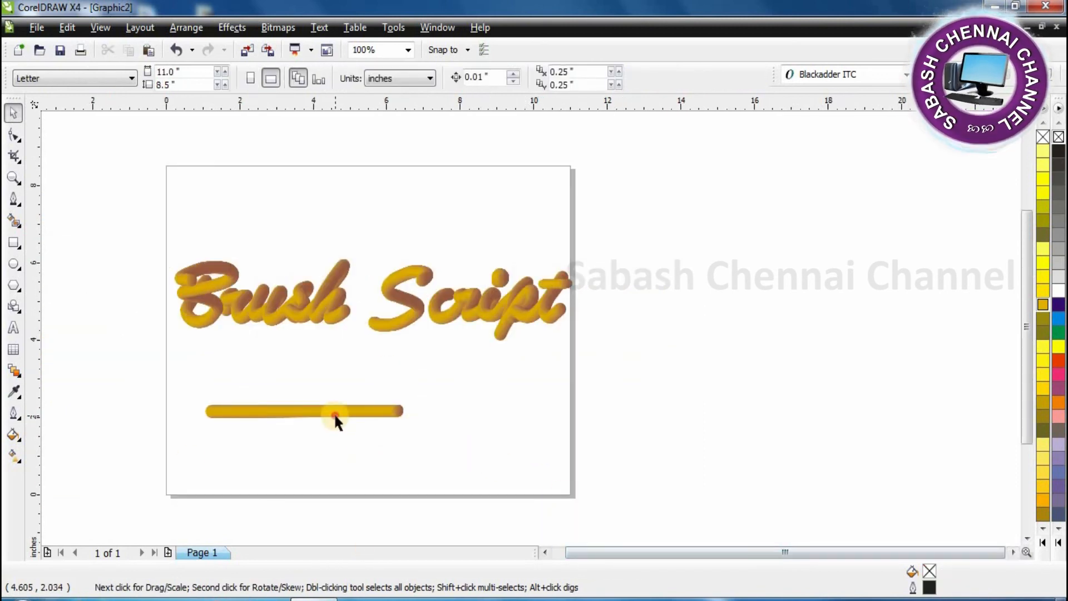
{"action": "left_click", "coordinate": [334, 412]}
{"action": "key", "text": "Delete"}
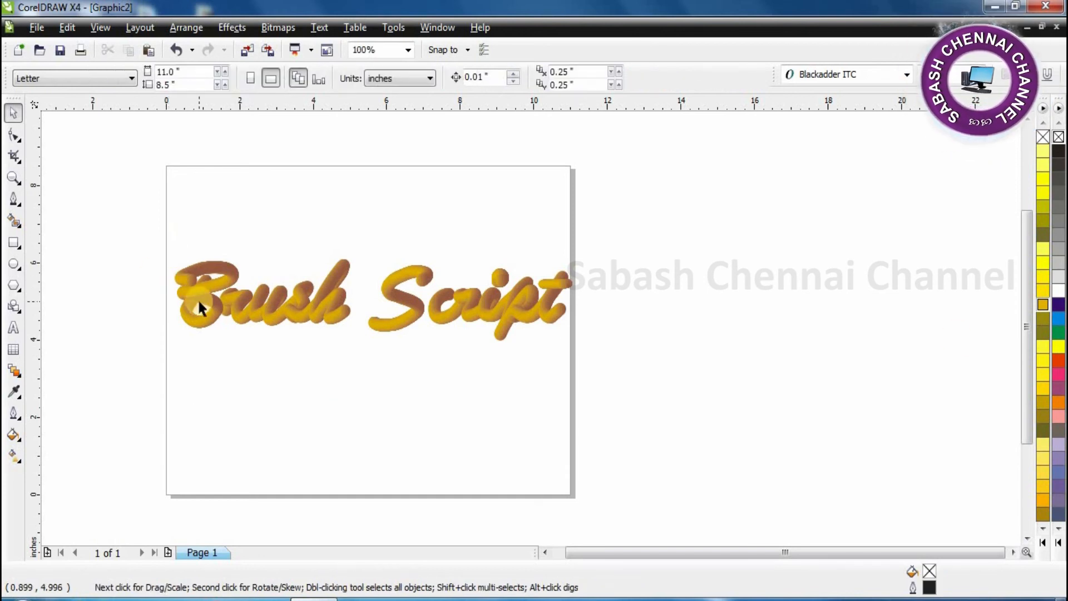
- Apply a clockwise colour blend to the capital B and to the "rush" stroke
{"action": "left_click", "coordinate": [190, 281]}
{"action": "left_click", "coordinate": [183, 312]}
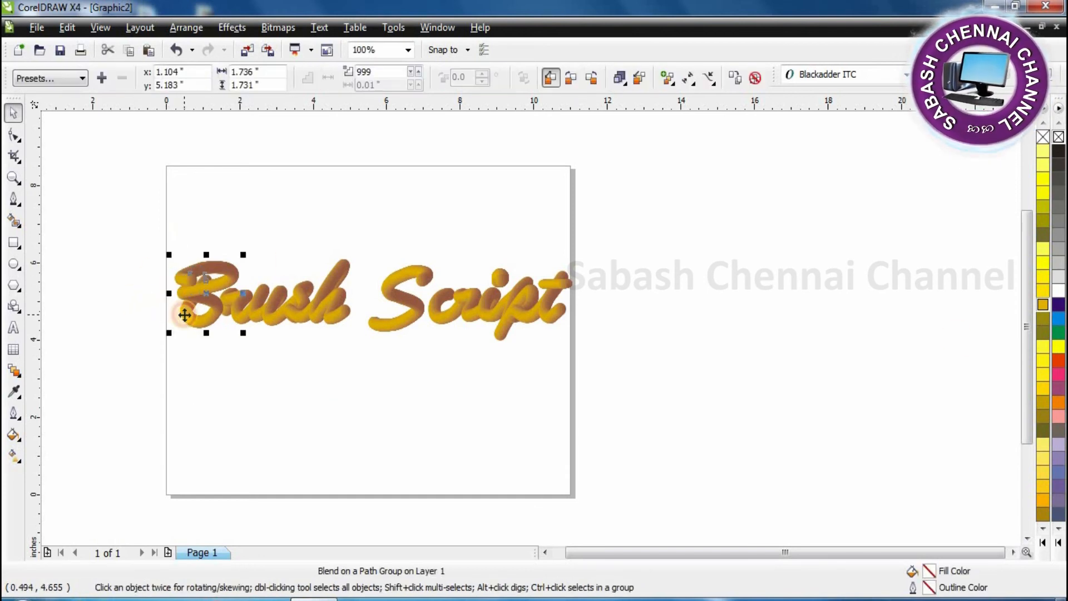
{"action": "left_click", "coordinate": [570, 79]}
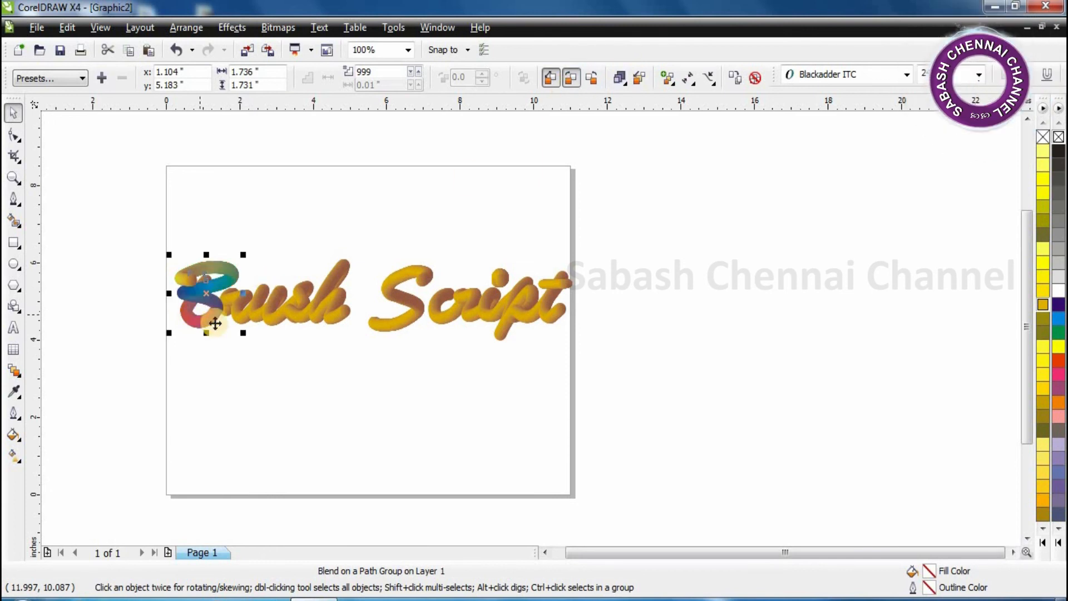
{"action": "left_click", "coordinate": [272, 310]}
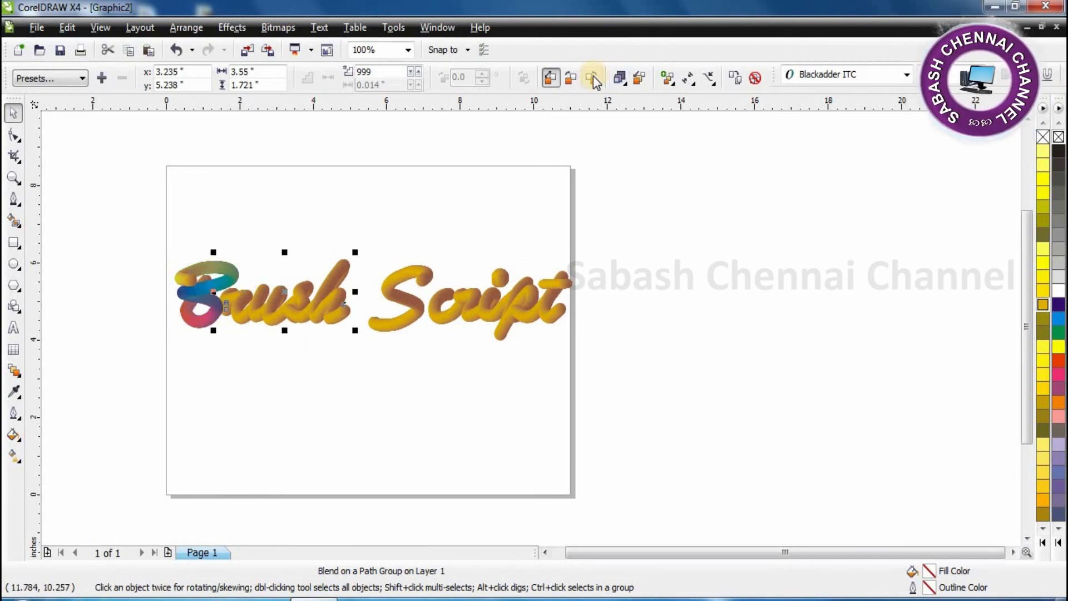
{"action": "left_click", "coordinate": [570, 78]}
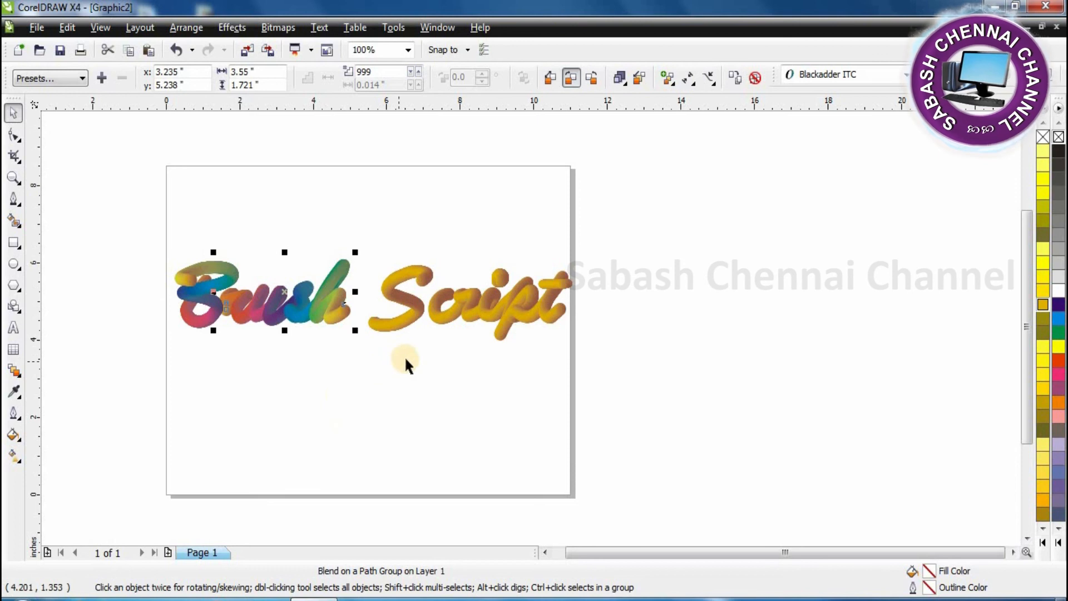
- Apply a clockwise colour blend to the "cript" stroke and to the capital S
{"action": "left_click", "coordinate": [439, 310]}
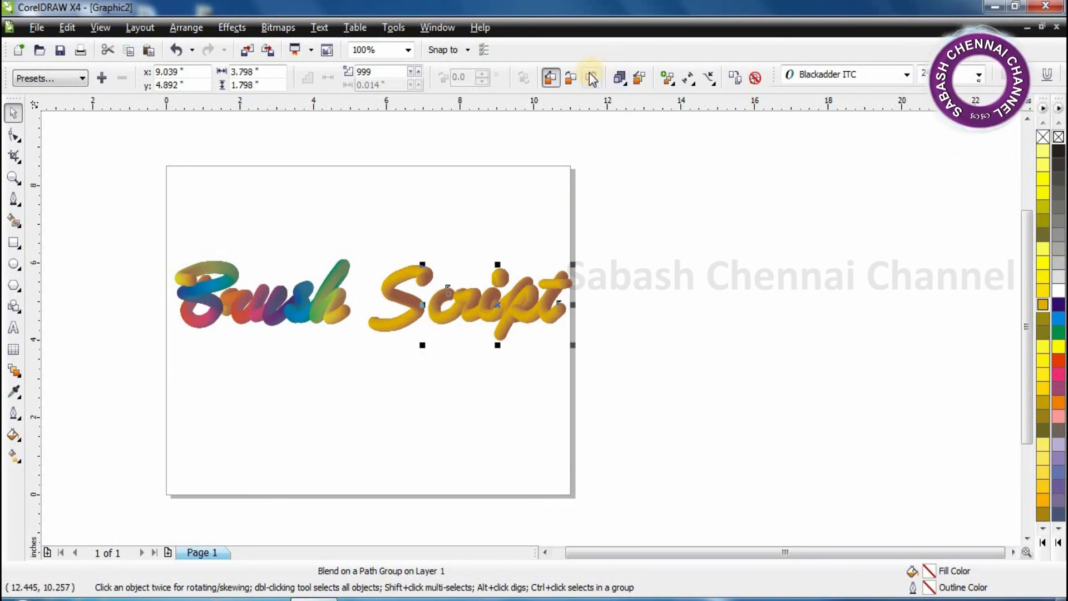
{"action": "left_click", "coordinate": [570, 78]}
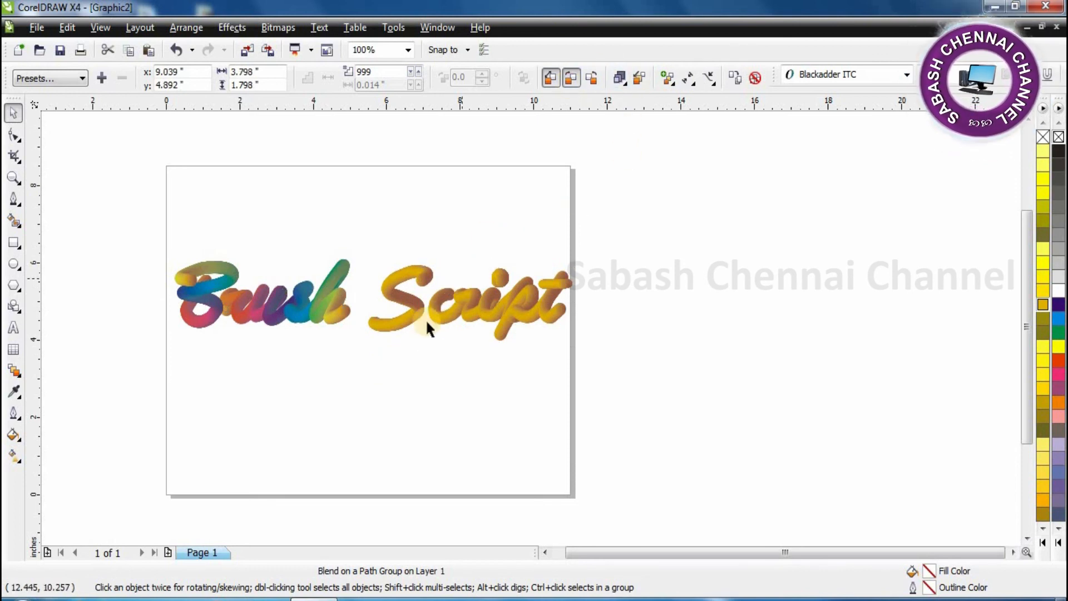
{"action": "left_click", "coordinate": [399, 292]}
{"action": "left_click", "coordinate": [572, 79]}
- Apply a clockwise colour blend to the t's crossbar
{"action": "left_click", "coordinate": [546, 309]}
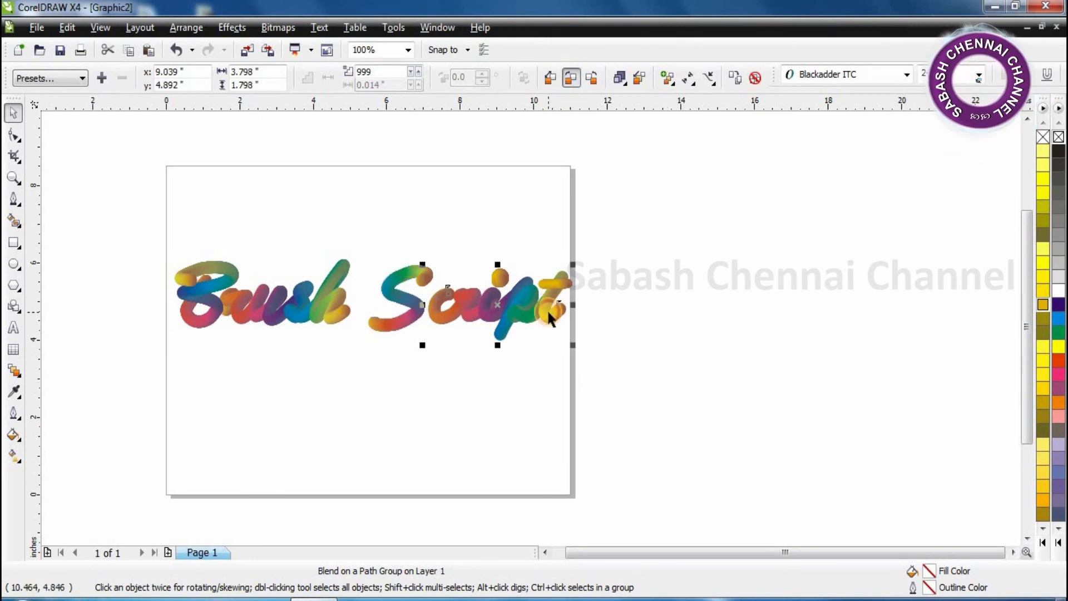
{"action": "left_click", "coordinate": [553, 284]}
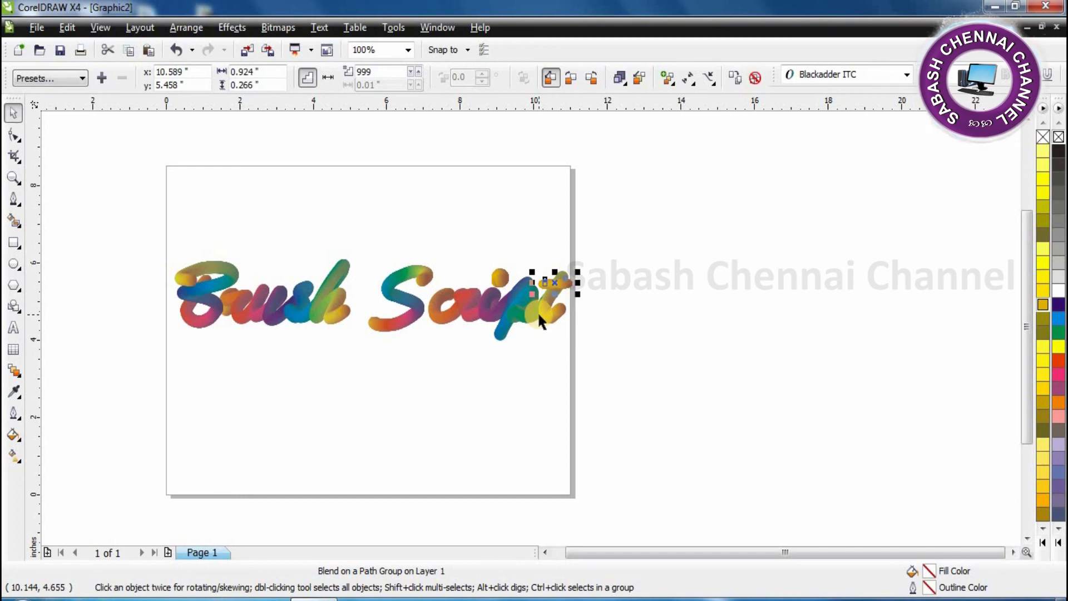
{"action": "left_click", "coordinate": [571, 81]}
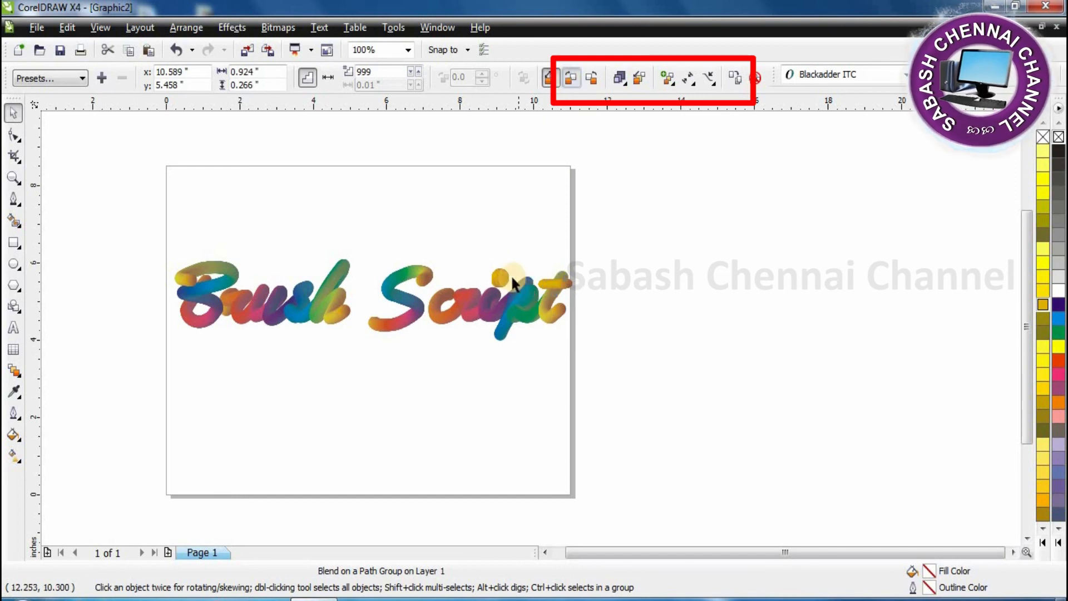
- Select the complete blend group of the i's dot and give it a clockwise colour blend
{"action": "left_click", "coordinate": [500, 276]}
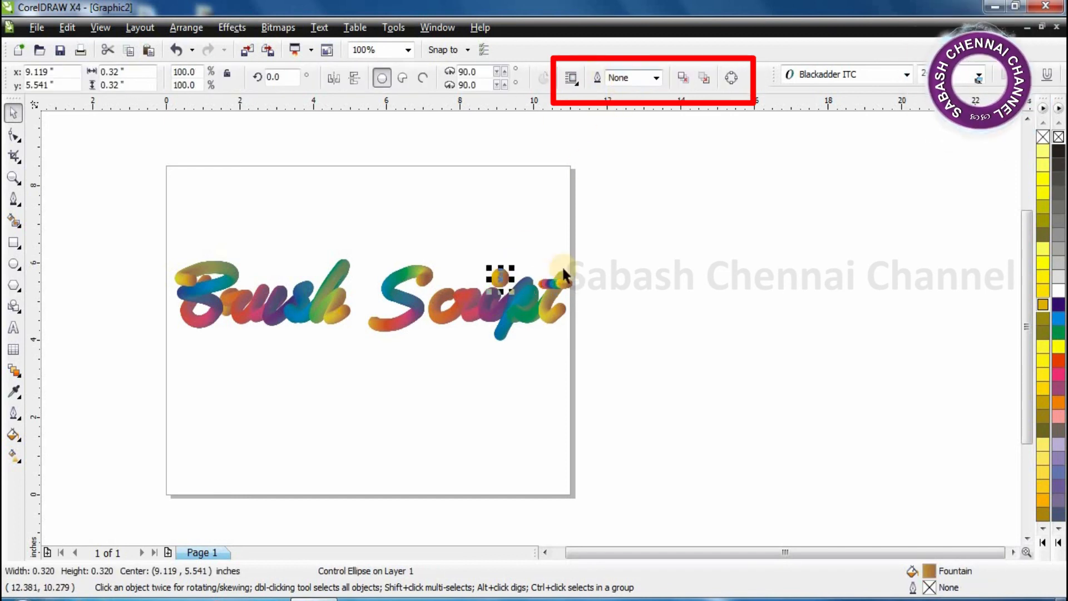
{"action": "left_click", "coordinate": [474, 427]}
{"action": "left_click", "coordinate": [500, 272]}
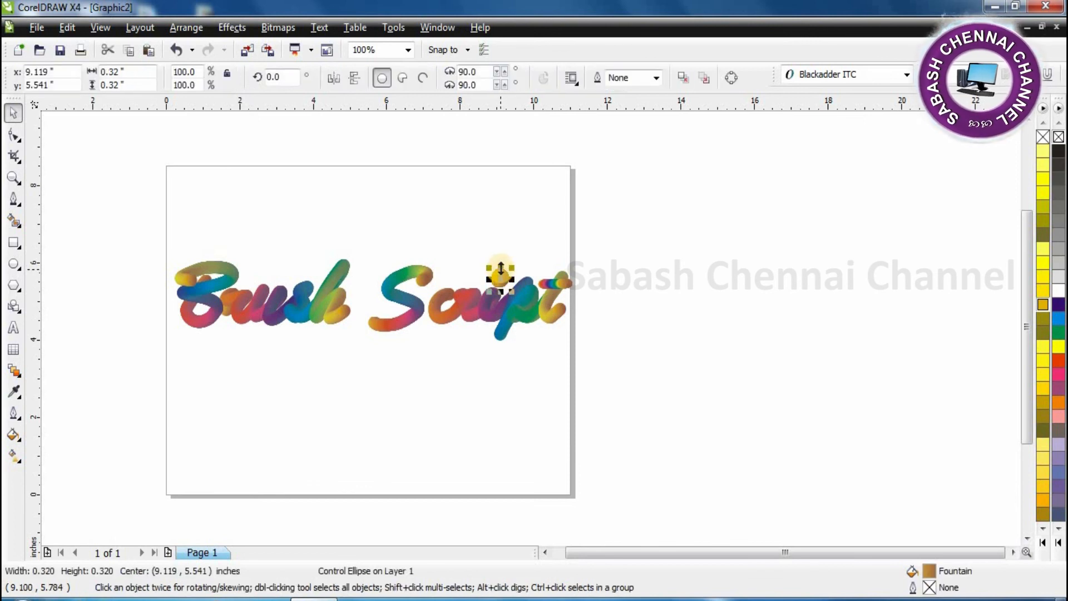
{"action": "left_click_drag", "start_coordinate": [482, 246], "coordinate": [518, 295]}
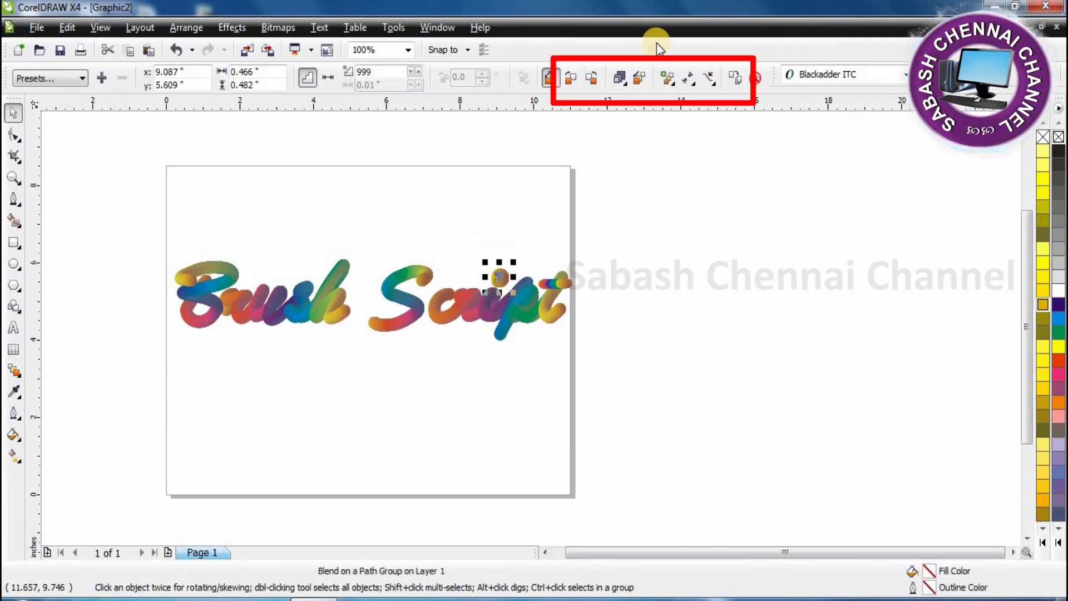
{"action": "left_click", "coordinate": [555, 313]}
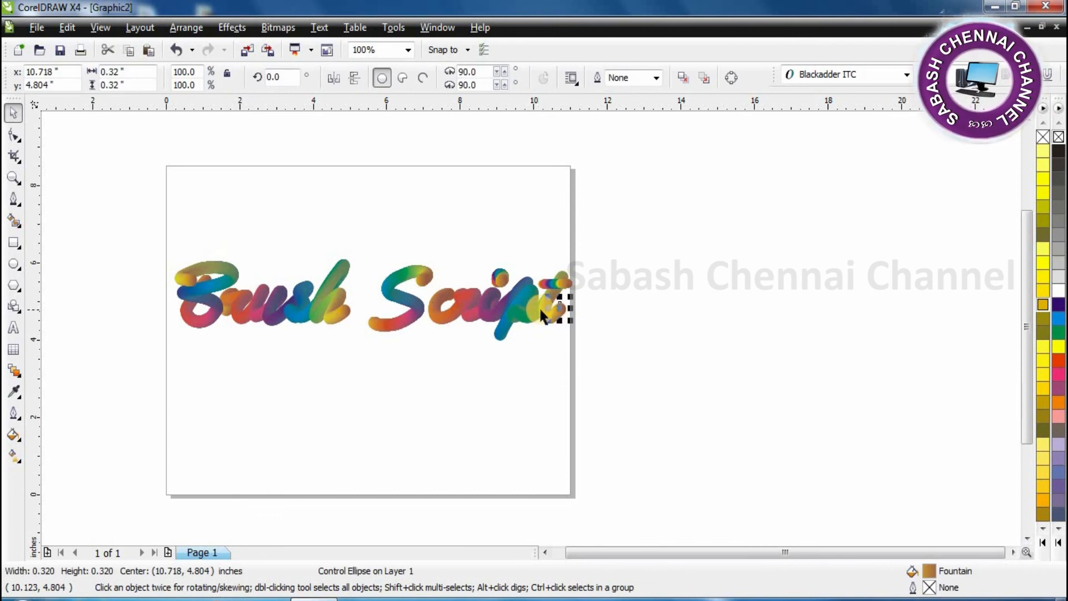
{"action": "left_click", "coordinate": [541, 304]}
{"action": "left_click", "coordinate": [510, 402]}
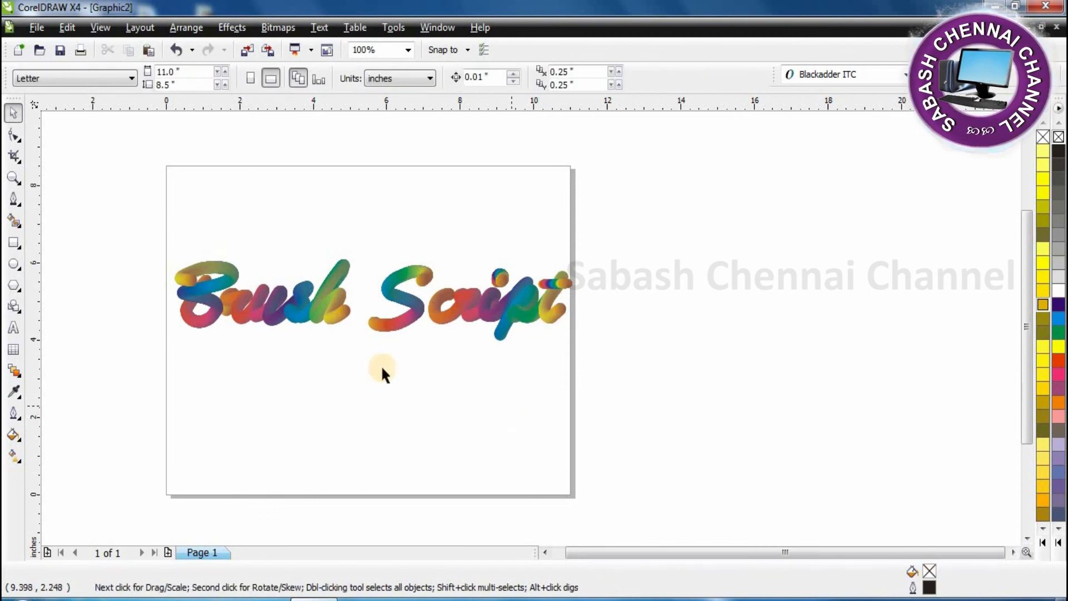
- Examine the rainbow-coloured lettering up close and as a whole on the page
{"action": "scroll", "coordinate": [268, 345], "scroll_direction": "up", "scroll_amount": 2}
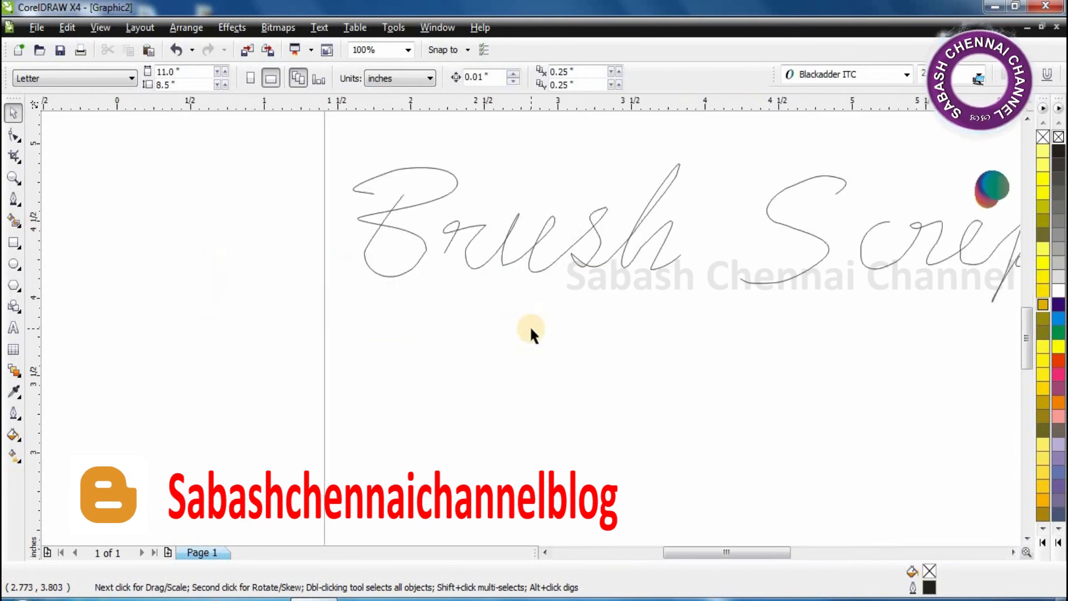
{"action": "scroll", "coordinate": [529, 328], "scroll_direction": "down", "scroll_amount": 2}
{"action": "scroll", "coordinate": [739, 322], "scroll_direction": "down", "scroll_amount": 1}
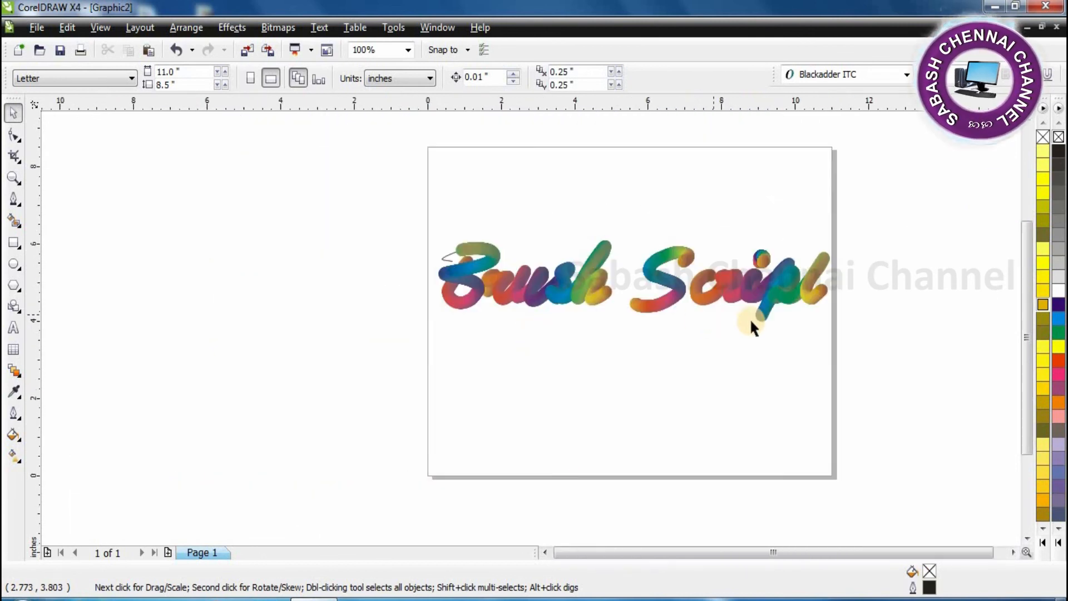
{"action": "scroll", "coordinate": [531, 329], "scroll_direction": "up", "scroll_amount": 2}
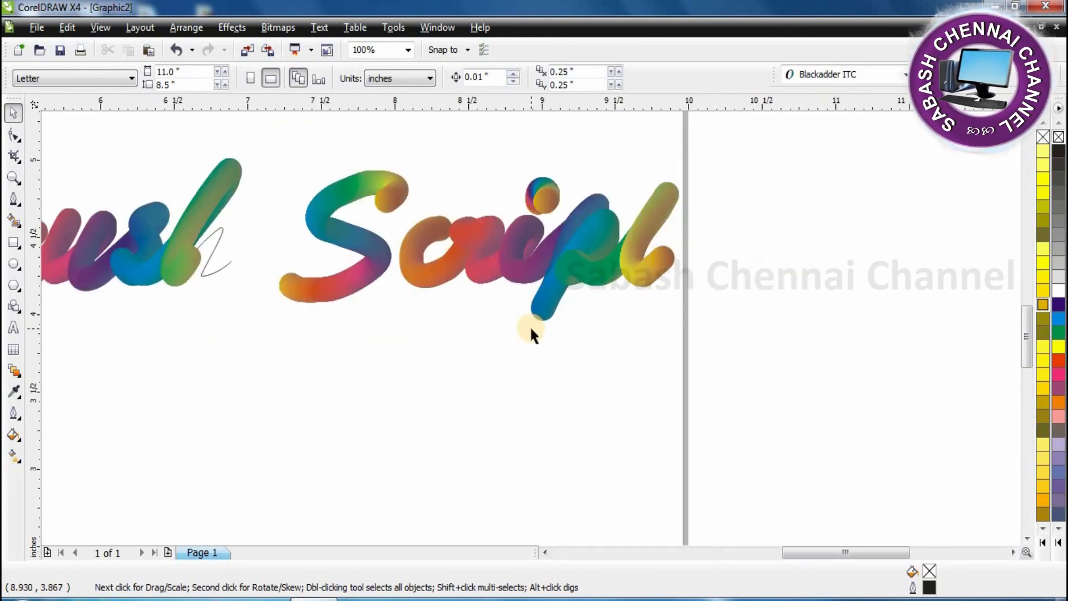
{"action": "scroll", "coordinate": [530, 325], "scroll_direction": "up", "scroll_amount": 1}
{"action": "scroll", "coordinate": [529, 325], "scroll_direction": "down", "scroll_amount": 2}
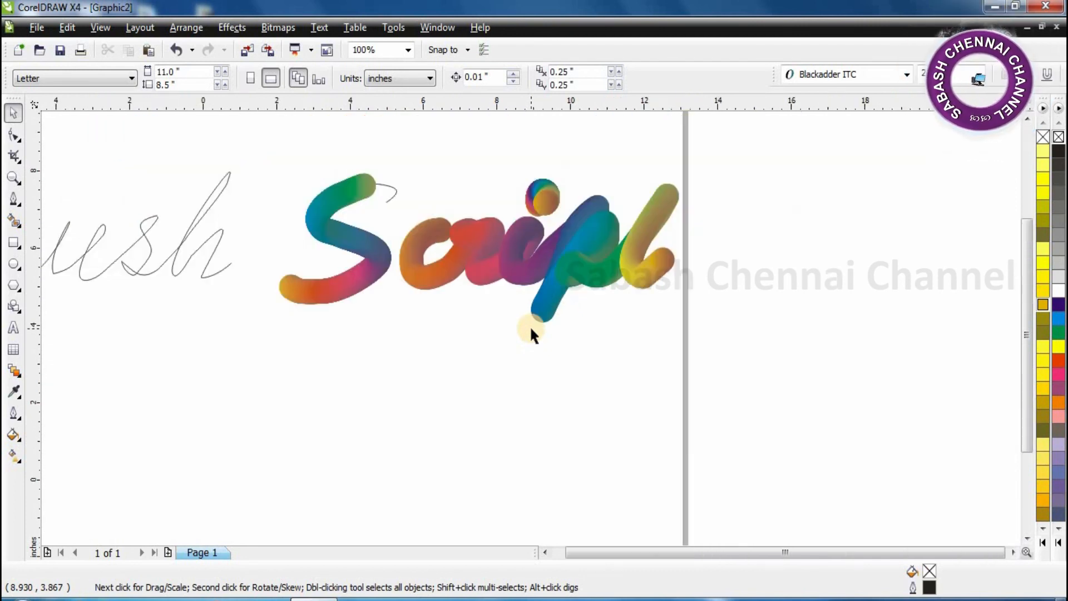
{"action": "scroll", "coordinate": [530, 326], "scroll_direction": "down", "scroll_amount": 1}
{"action": "left_click_drag", "start_coordinate": [698, 553], "coordinate": [669, 549]}
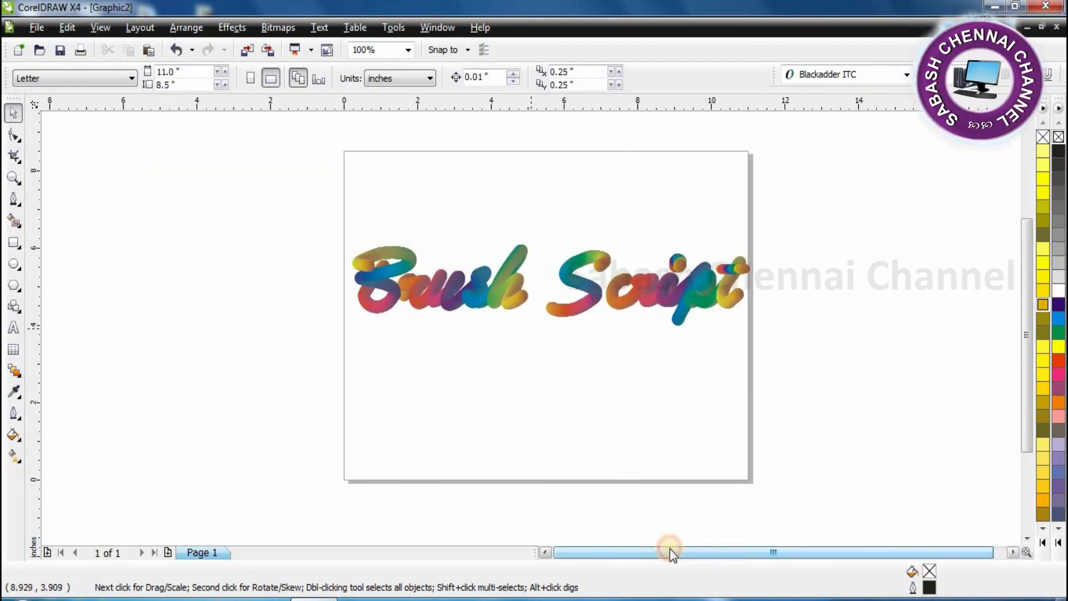
- Set the blend on the t's crossbar to 777 steps
{"action": "scroll", "coordinate": [527, 326], "scroll_direction": "up", "scroll_amount": 1}
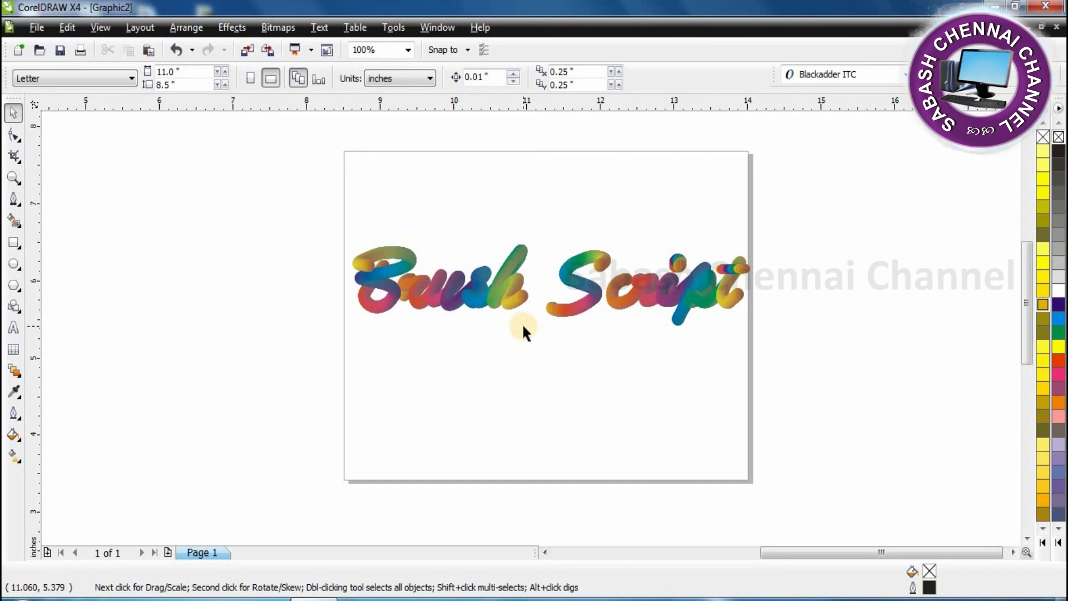
{"action": "left_click", "coordinate": [511, 325]}
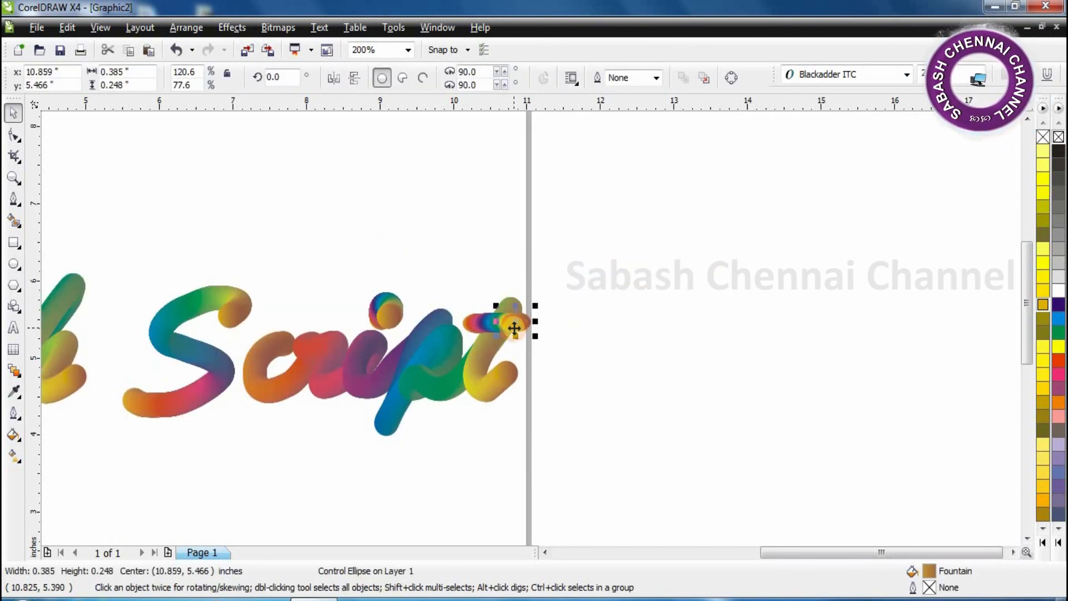
{"action": "left_click_drag", "start_coordinate": [456, 293], "coordinate": [538, 336]}
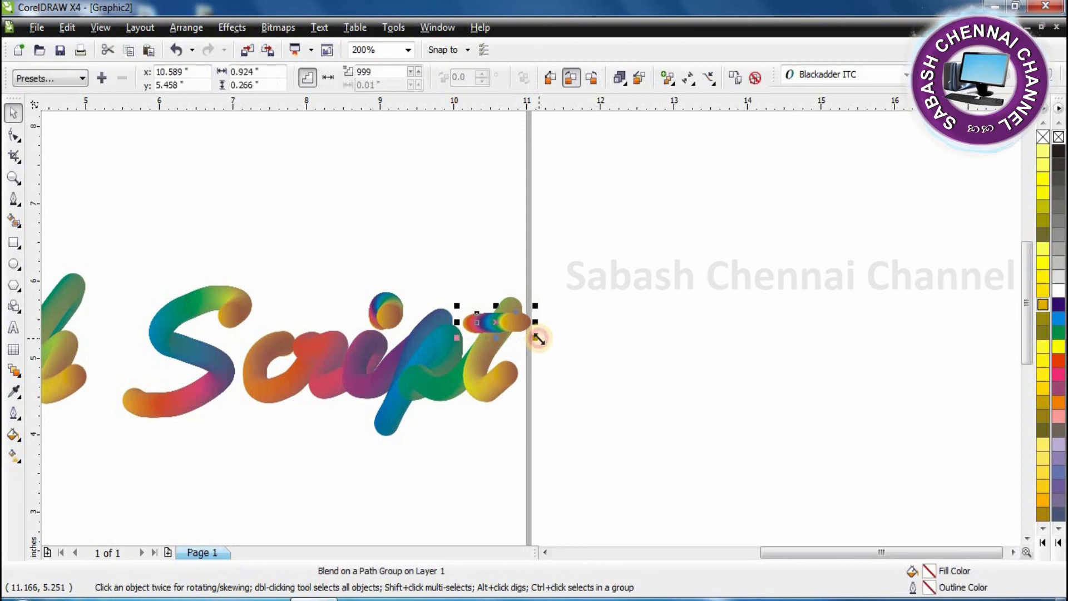
{"action": "left_click", "coordinate": [371, 71]}
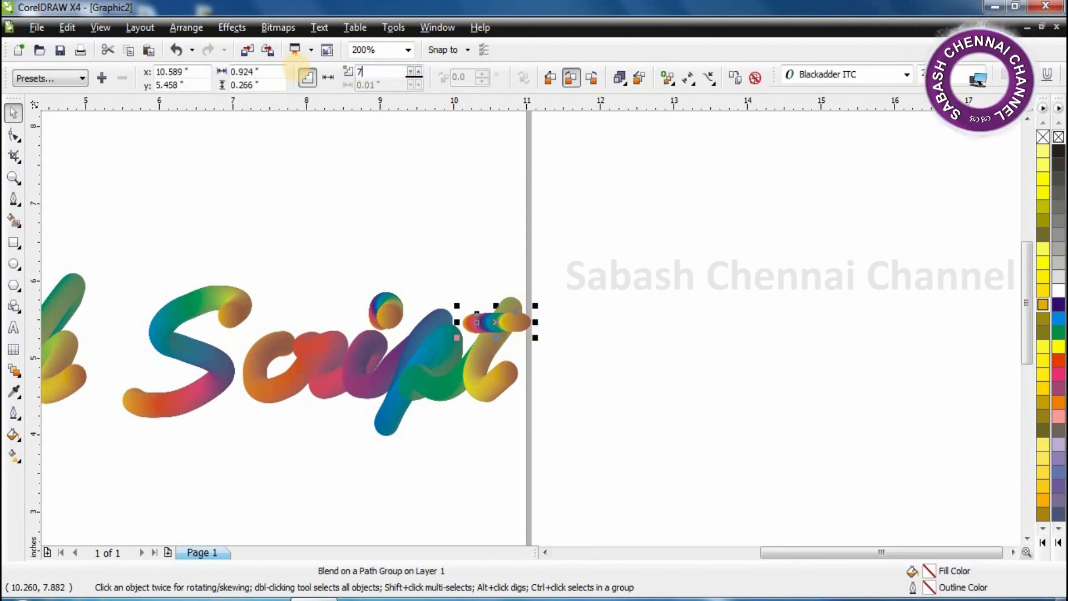
{"action": "key", "text": "Return"}
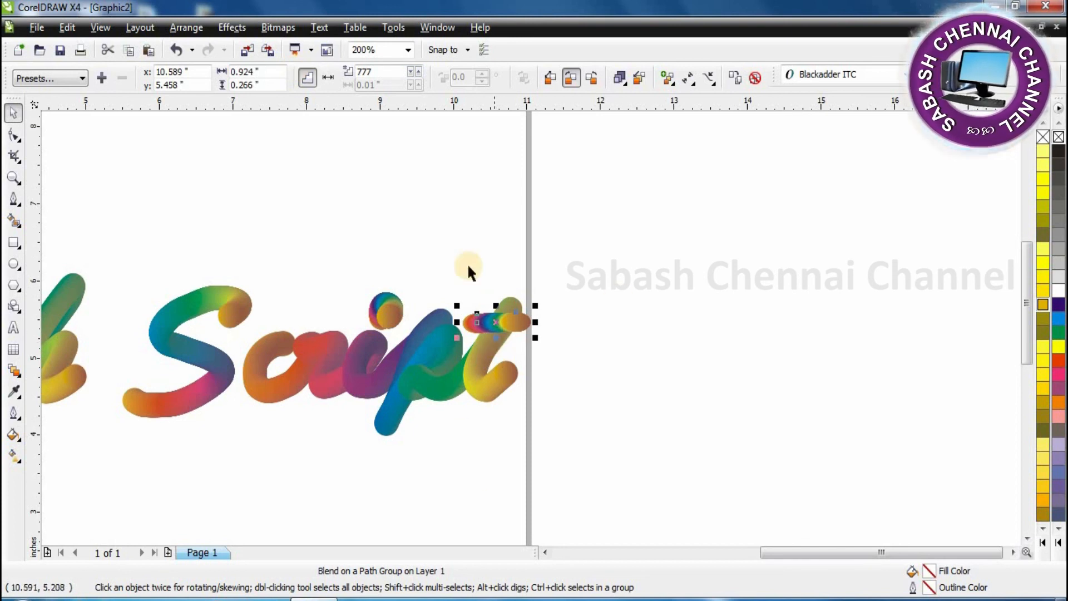
{"action": "left_click", "coordinate": [502, 418]}
- Inspect the t's crossbar blend and review the complete lettering on the page
{"action": "left_click", "coordinate": [501, 324]}
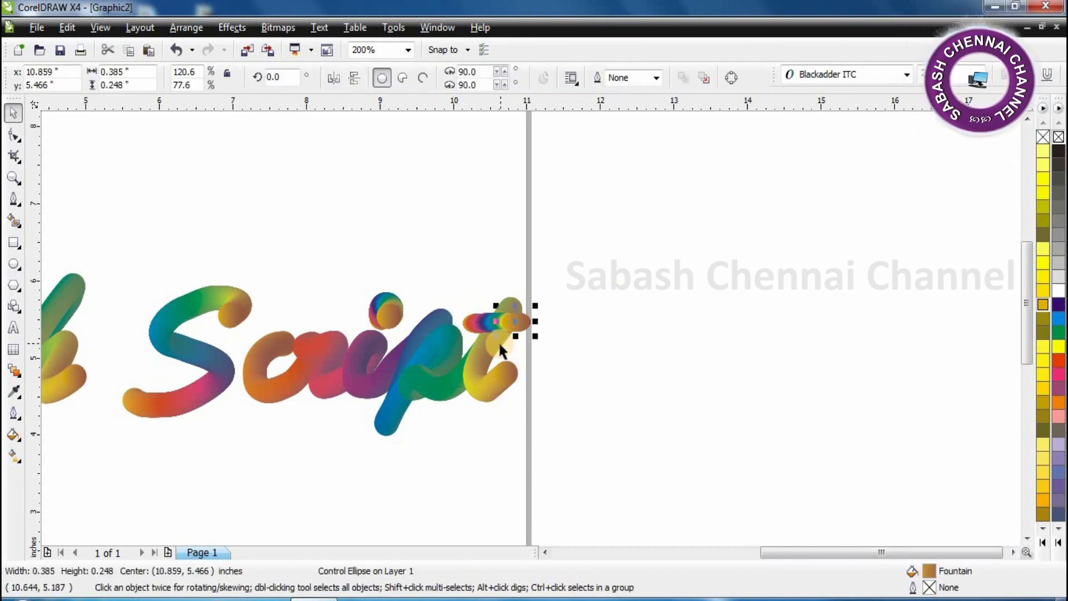
{"action": "left_click", "coordinate": [487, 327]}
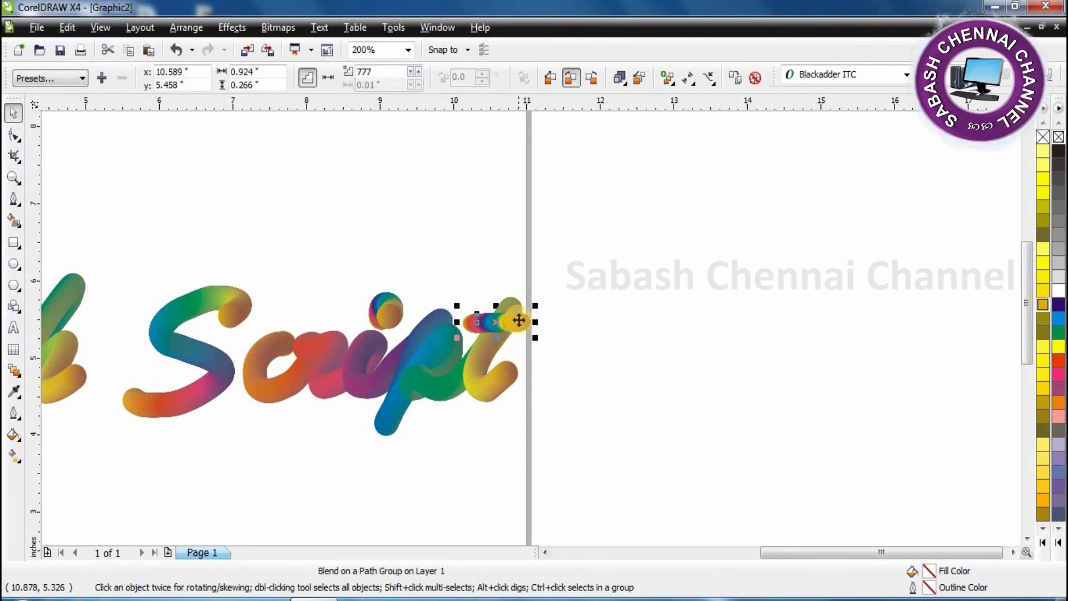
{"action": "left_click", "coordinate": [481, 449]}
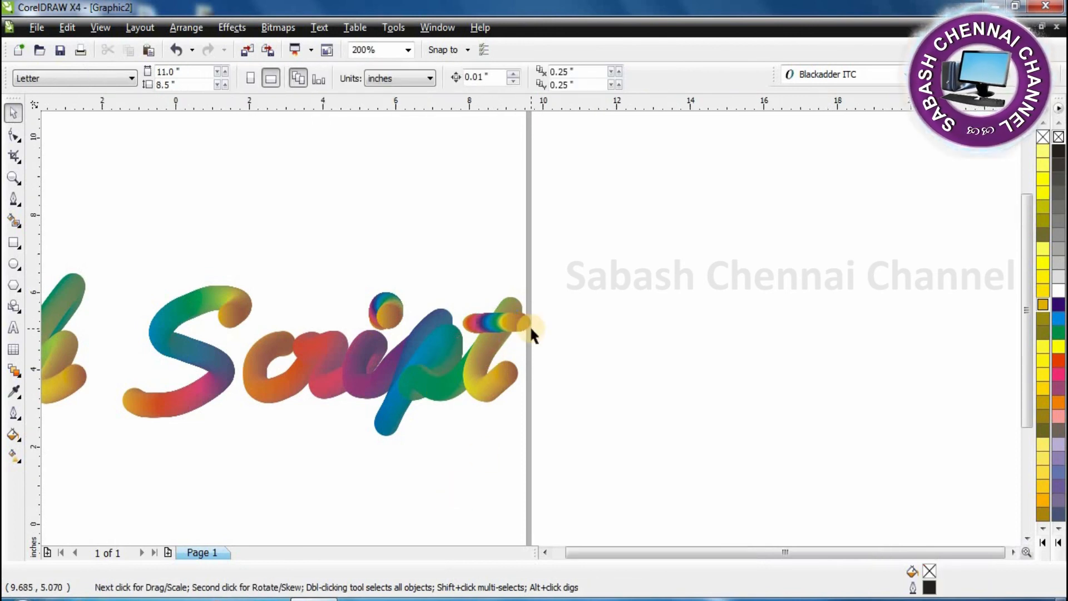
{"action": "scroll", "coordinate": [530, 325], "scroll_direction": "down", "scroll_amount": 1}
{"action": "scroll", "coordinate": [531, 334], "scroll_direction": "down", "scroll_amount": 1}
{"action": "scroll", "coordinate": [531, 334], "scroll_direction": "down", "scroll_amount": 1}
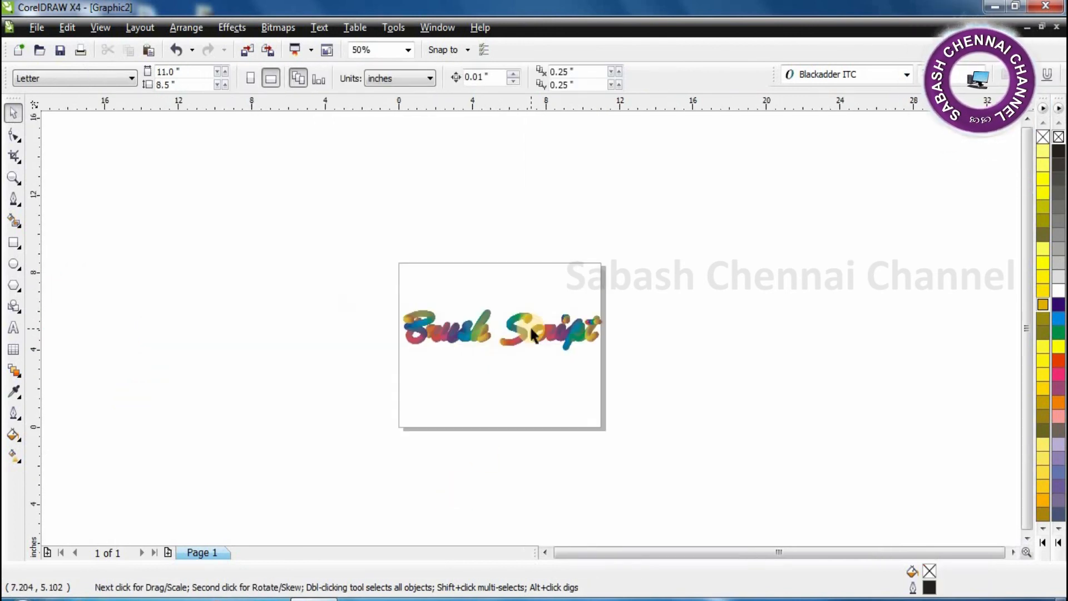